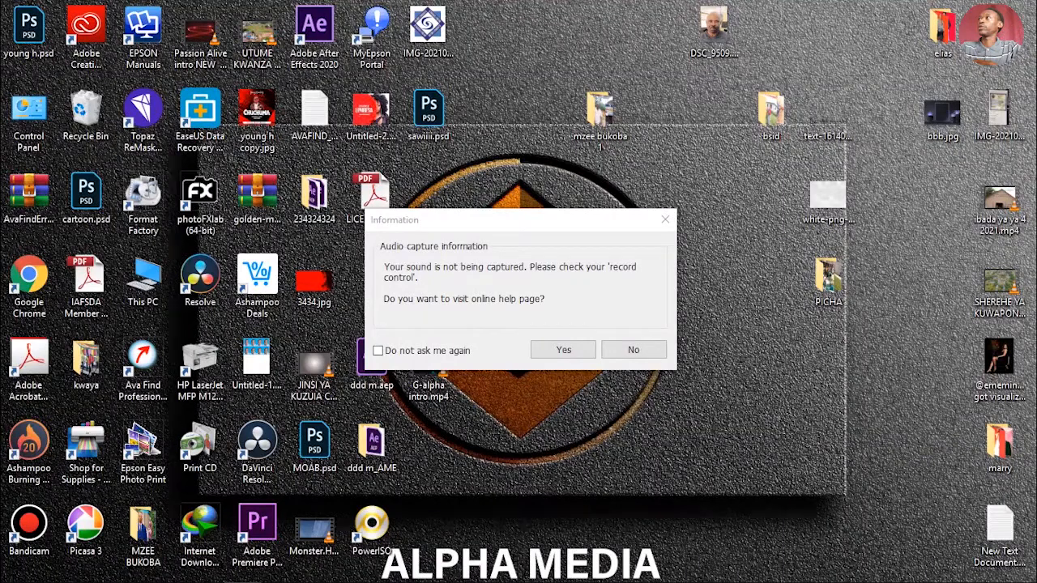
- Clear the audio capture notice and the browser window it opens, and switch to Photoshop
{"action": "left_click", "coordinate": [564, 349]}
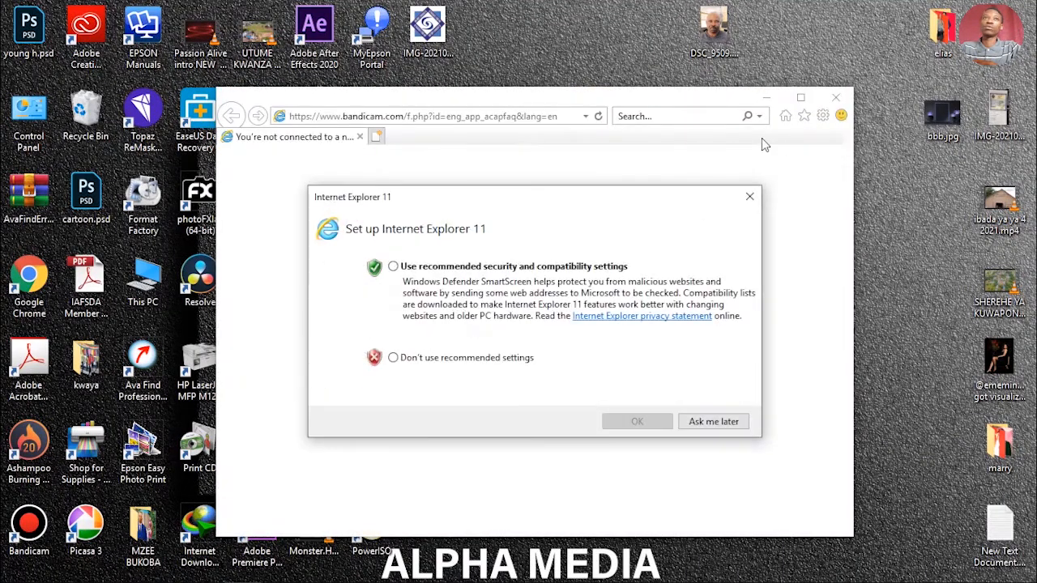
{"action": "left_click", "coordinate": [749, 197]}
{"action": "left_click", "coordinate": [836, 97]}
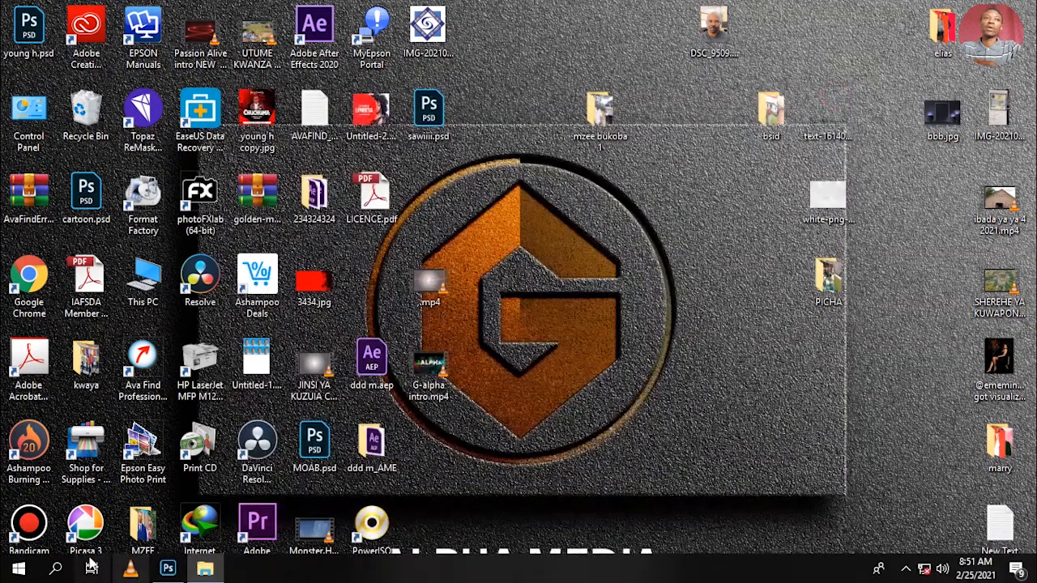
{"action": "left_click", "coordinate": [168, 569]}
- Collapse the floating Sting Dâu panel so it stops covering the ice cream photo
{"action": "left_click_drag", "start_coordinate": [312, 276], "coordinate": [310, 279]}
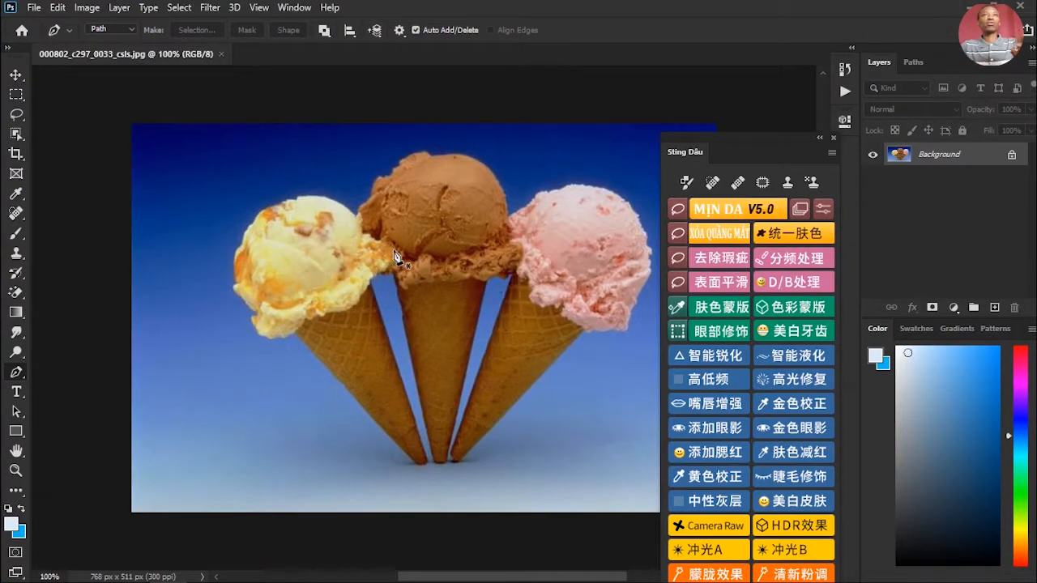
{"action": "scroll", "coordinate": [393, 256], "scroll_direction": "up", "scroll_amount": 4}
{"action": "scroll", "coordinate": [424, 265], "scroll_direction": "down", "scroll_amount": 3}
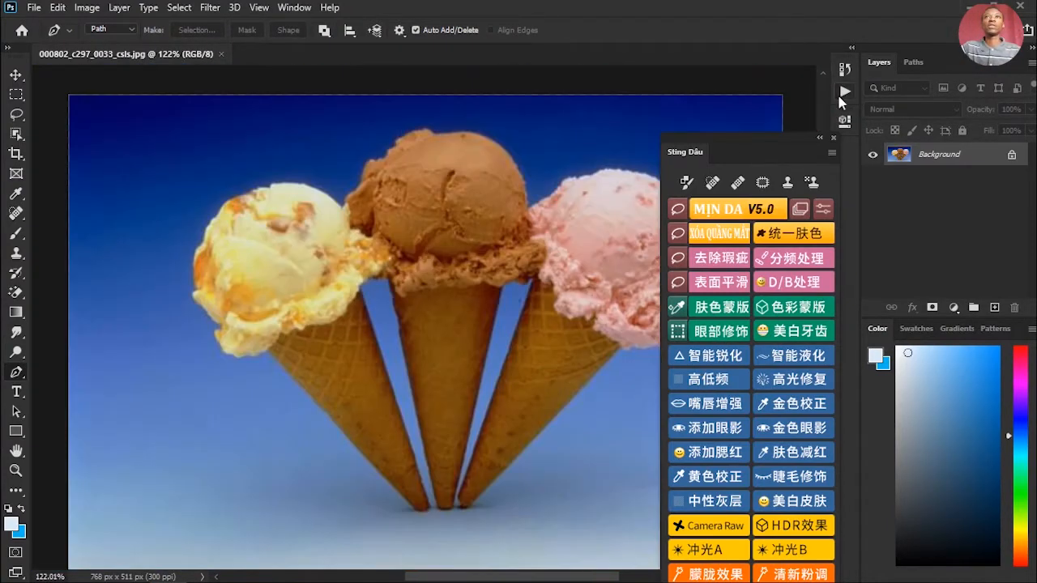
{"action": "left_click", "coordinate": [820, 140]}
{"action": "scroll", "coordinate": [454, 365], "scroll_direction": "up", "scroll_amount": 2}
{"action": "scroll", "coordinate": [460, 362], "scroll_direction": "down", "scroll_amount": 3}
{"action": "scroll", "coordinate": [458, 379], "scroll_direction": "up", "scroll_amount": 2}
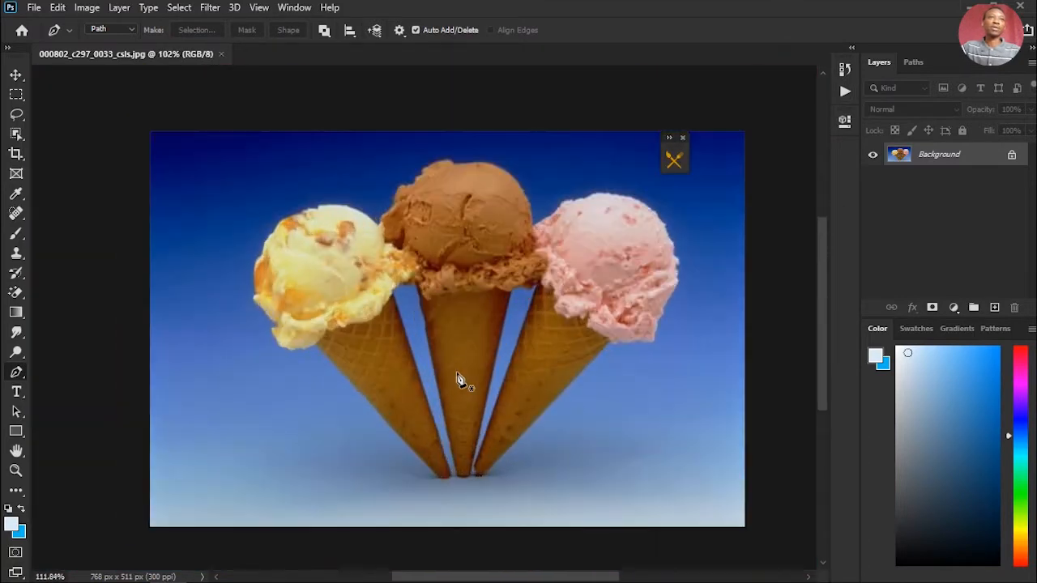
{"action": "scroll", "coordinate": [460, 381], "scroll_direction": "down", "scroll_amount": 3}
{"action": "scroll", "coordinate": [452, 373], "scroll_direction": "up", "scroll_amount": 3}
{"action": "left_click_drag", "start_coordinate": [449, 347], "coordinate": [463, 267]}
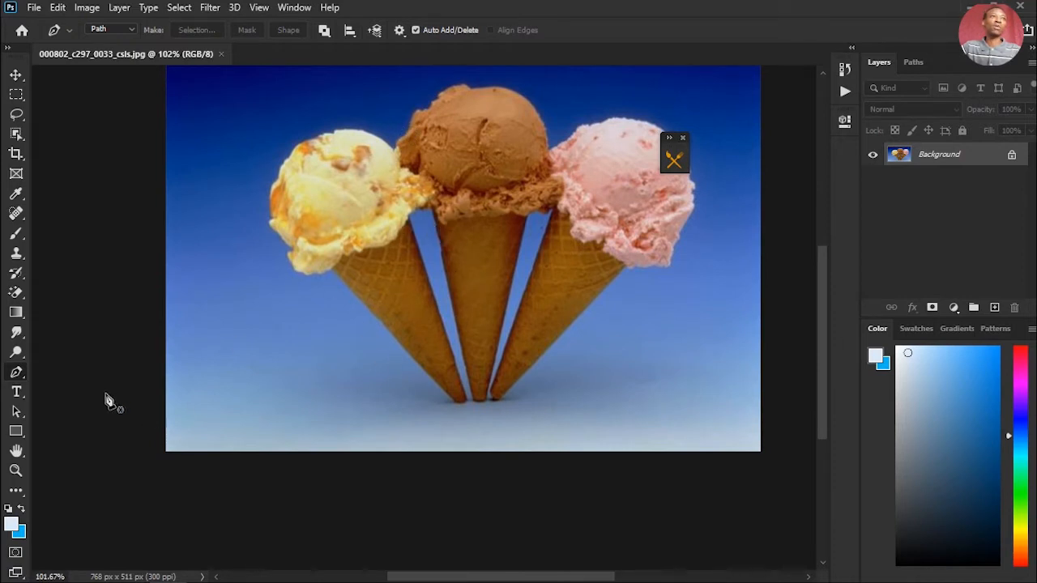
- Start a Pen tool path on the left cone's outer edge, where the cone meets the yellow scoop
{"action": "left_click", "coordinate": [16, 75]}
{"action": "left_click", "coordinate": [16, 373]}
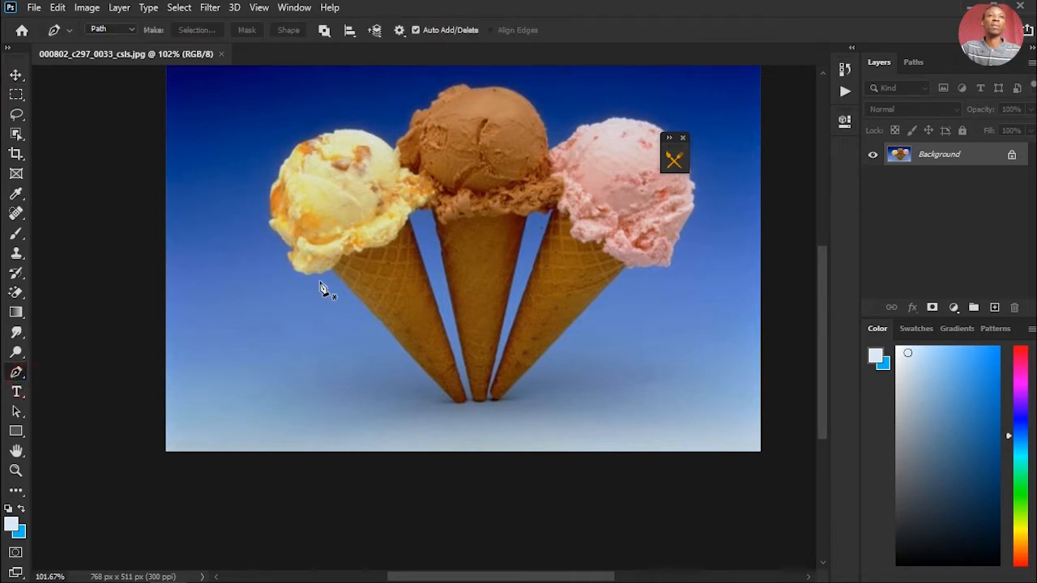
{"action": "scroll", "coordinate": [521, 432], "scroll_direction": "up", "scroll_amount": 3}
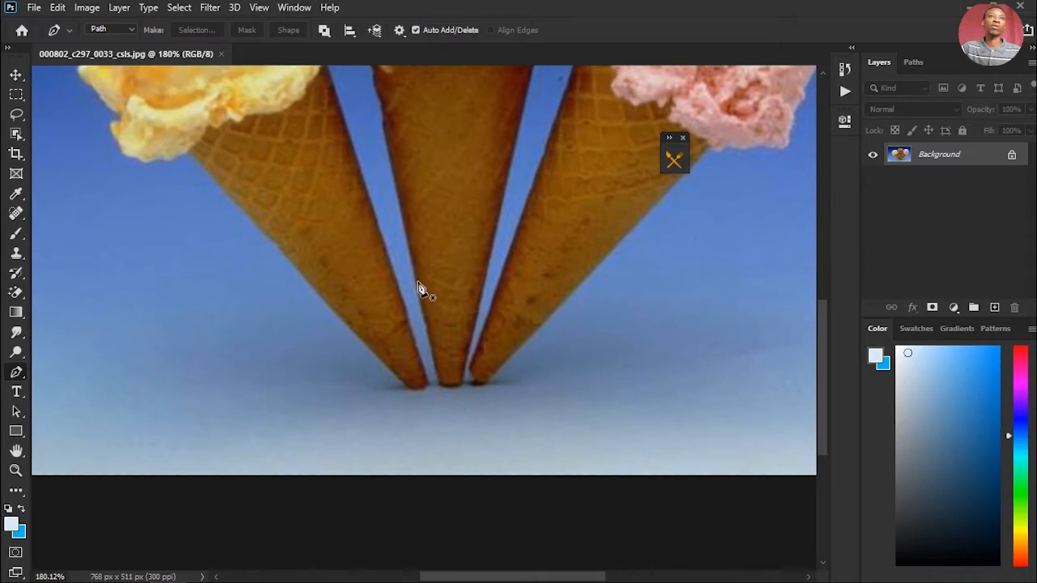
{"action": "scroll", "coordinate": [421, 386], "scroll_direction": "down", "scroll_amount": 1}
{"action": "scroll", "coordinate": [421, 386], "scroll_direction": "up", "scroll_amount": 1}
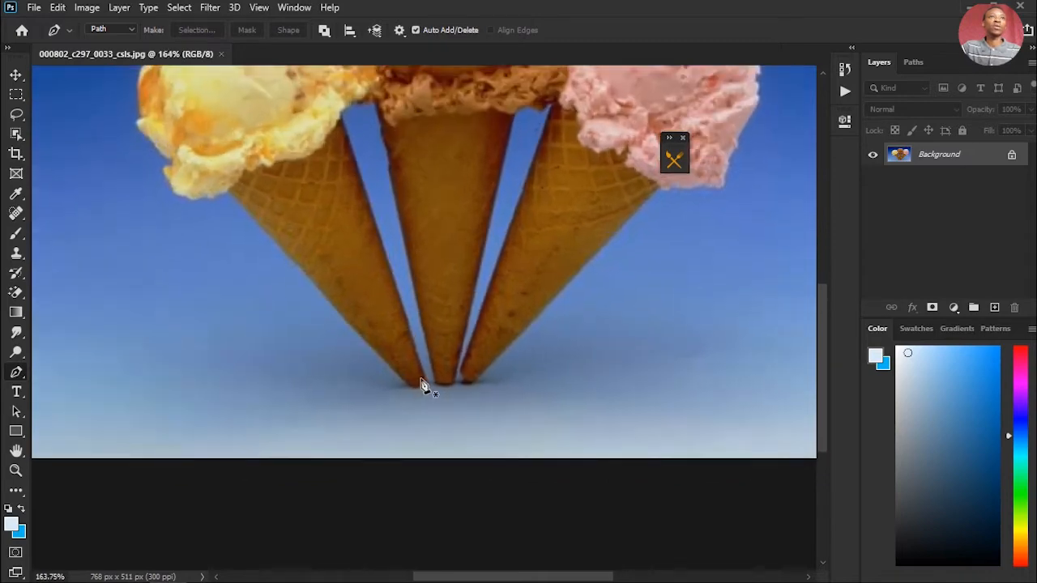
{"action": "left_click", "coordinate": [410, 390]}
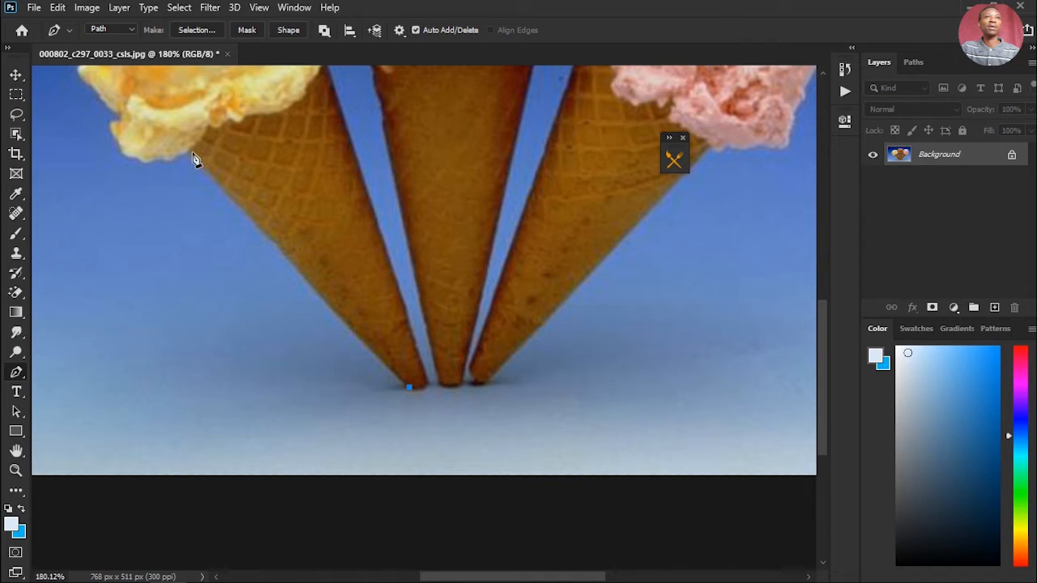
{"action": "key", "text": "ctrl+z"}
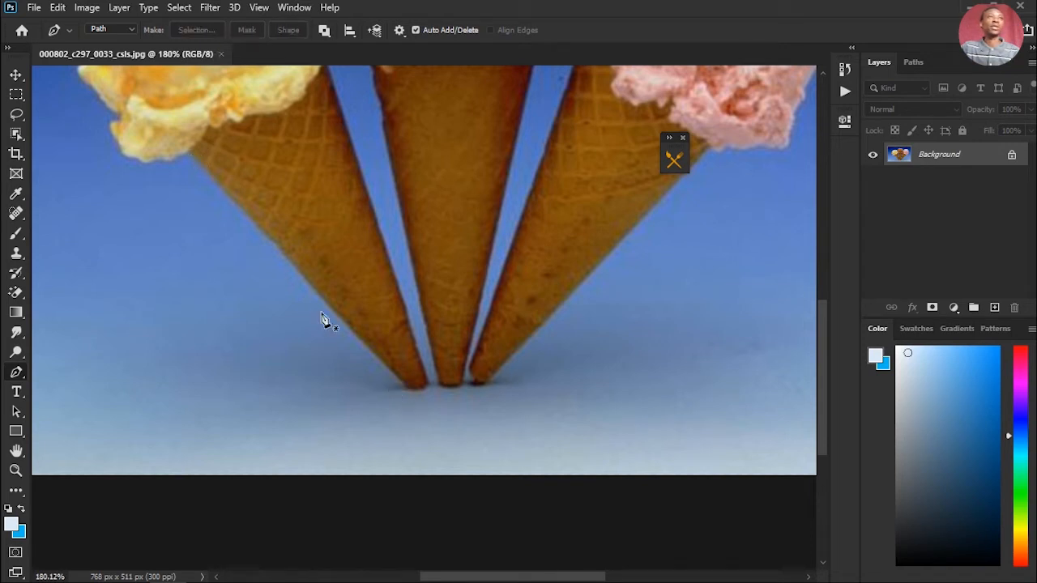
{"action": "left_click", "coordinate": [189, 152]}
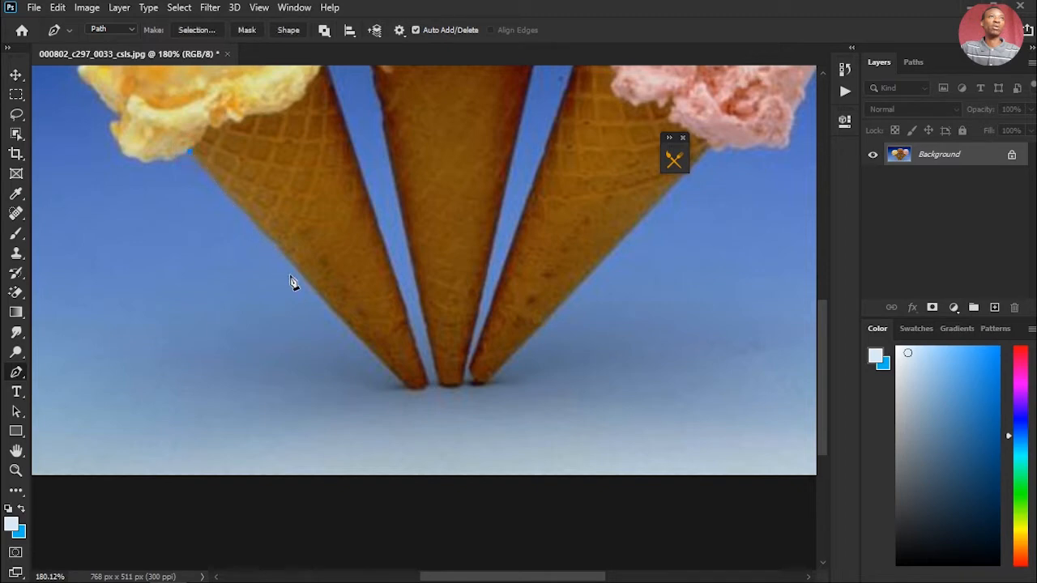
- Continue the pen path down the left cone's outer edge and curve it around the cone's rounded tip
{"action": "scroll", "coordinate": [227, 213], "scroll_direction": "up", "scroll_amount": 3}
{"action": "scroll", "coordinate": [208, 197], "scroll_direction": "down", "scroll_amount": 6}
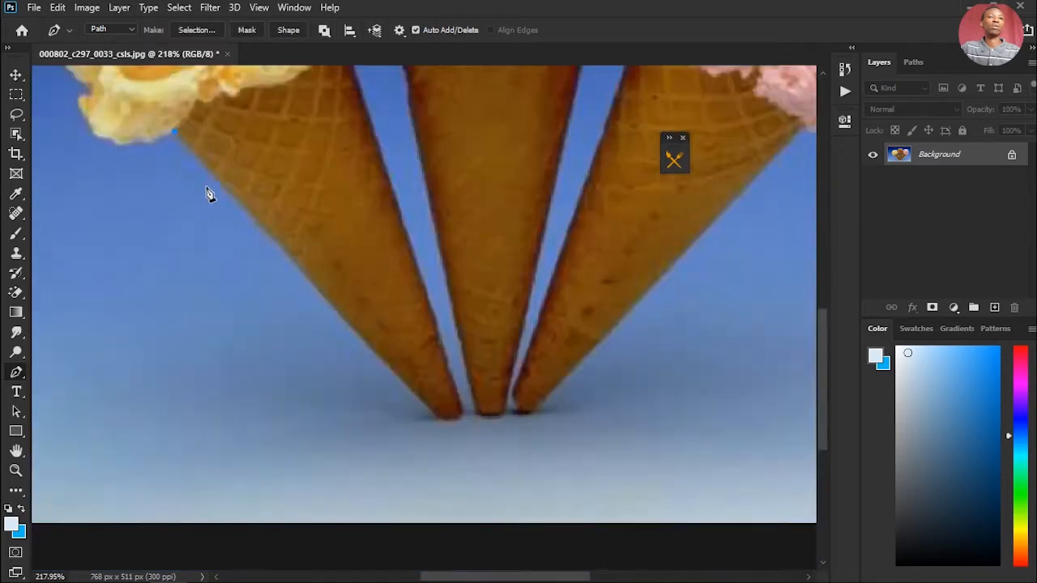
{"action": "scroll", "coordinate": [281, 237], "scroll_direction": "up", "scroll_amount": 6}
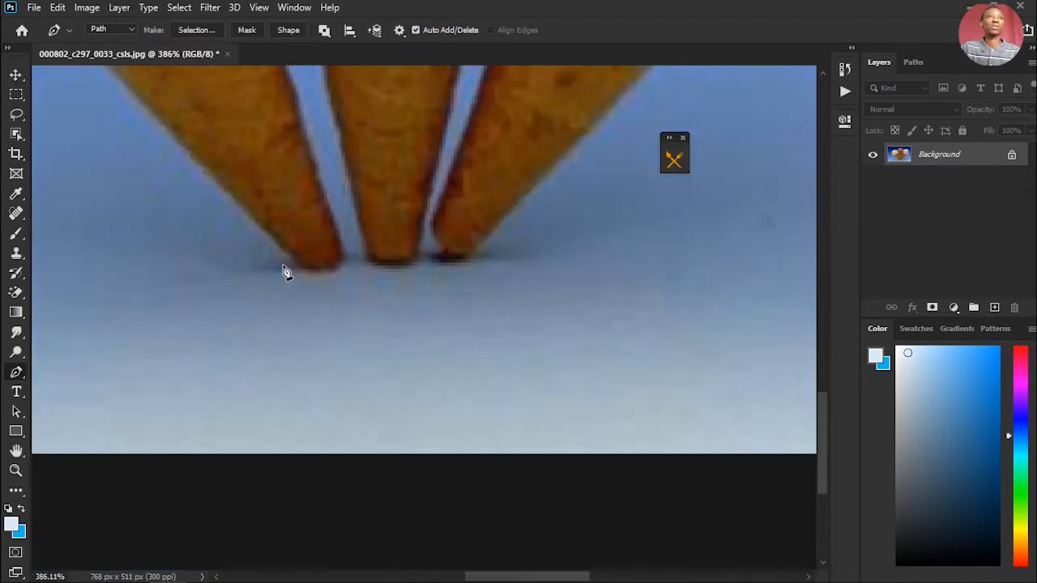
{"action": "left_click_drag", "start_coordinate": [307, 270], "coordinate": [410, 398]}
{"action": "scroll", "coordinate": [322, 273], "scroll_direction": "down", "scroll_amount": 5}
{"action": "scroll", "coordinate": [409, 418], "scroll_direction": "up", "scroll_amount": 6}
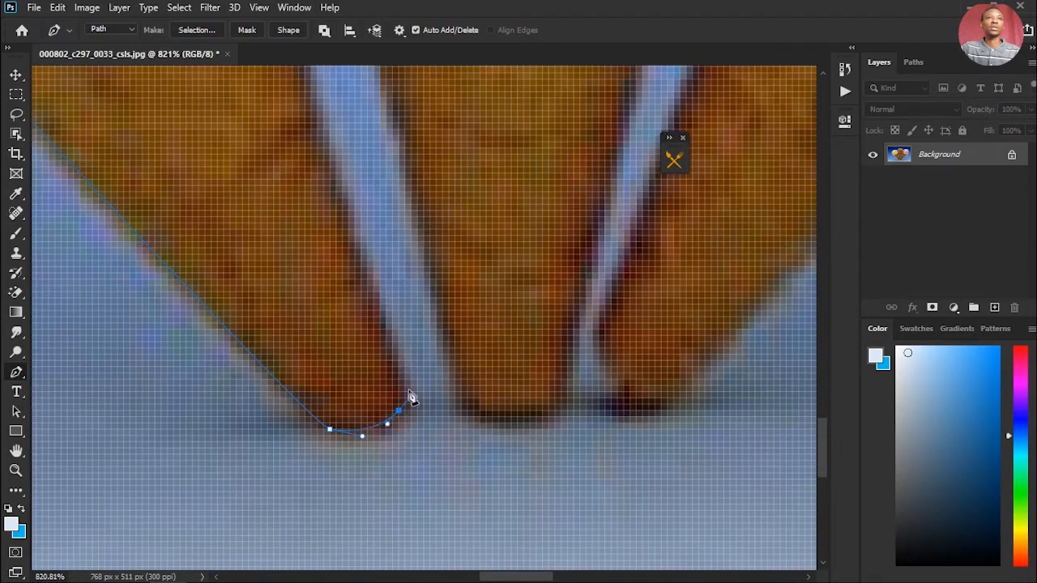
- Trace the path up the left cone's inner edge, adding anchors as far as the yellow scoop
{"action": "left_click_drag", "start_coordinate": [380, 316], "coordinate": [348, 232]}
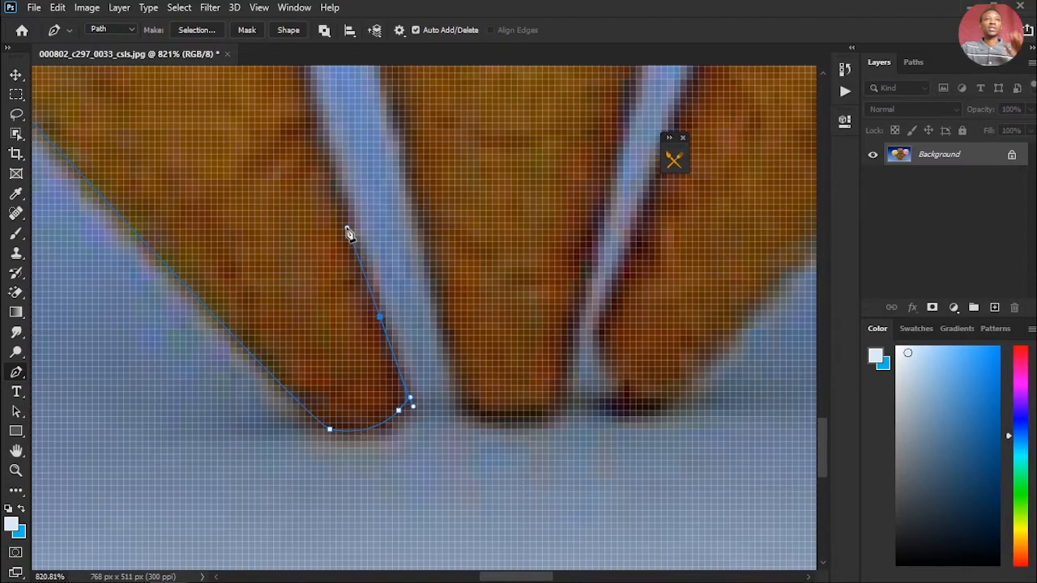
{"action": "scroll", "coordinate": [348, 231], "scroll_direction": "down", "scroll_amount": 3}
{"action": "scroll", "coordinate": [347, 229], "scroll_direction": "down", "scroll_amount": 2}
{"action": "scroll", "coordinate": [348, 229], "scroll_direction": "up", "scroll_amount": 5}
{"action": "left_click_drag", "start_coordinate": [348, 227], "coordinate": [456, 345]}
{"action": "left_click_drag", "start_coordinate": [386, 159], "coordinate": [374, 136]}
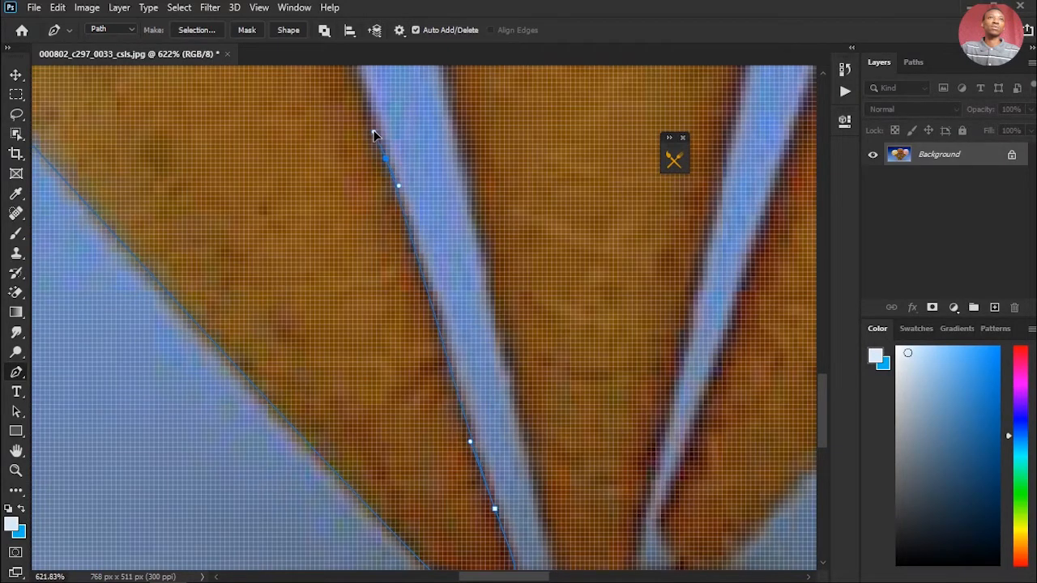
{"action": "scroll", "coordinate": [373, 135], "scroll_direction": "down", "scroll_amount": 5}
{"action": "scroll", "coordinate": [376, 130], "scroll_direction": "up", "scroll_amount": 5}
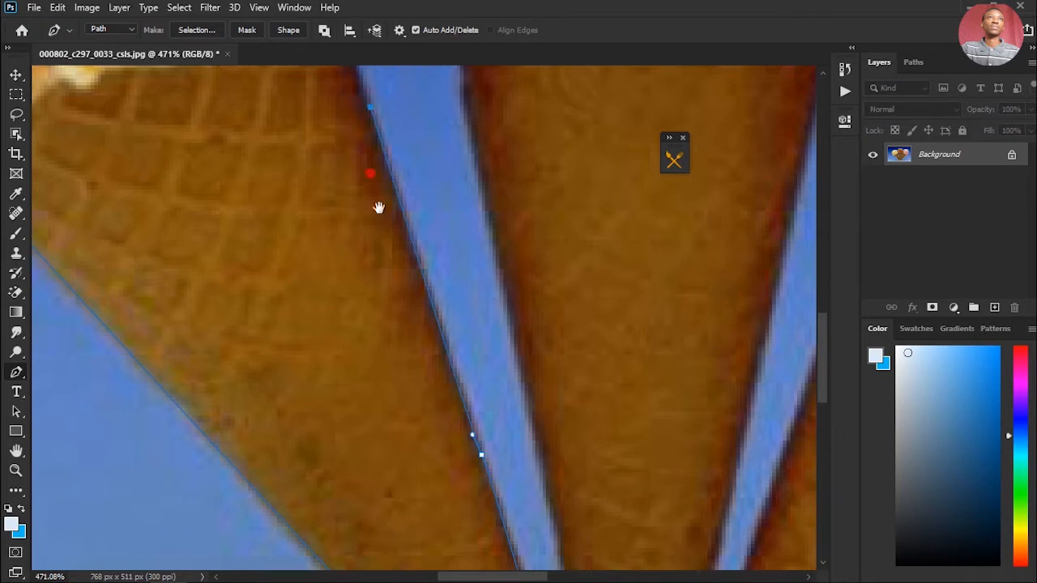
{"action": "left_click_drag", "start_coordinate": [371, 171], "coordinate": [435, 410]}
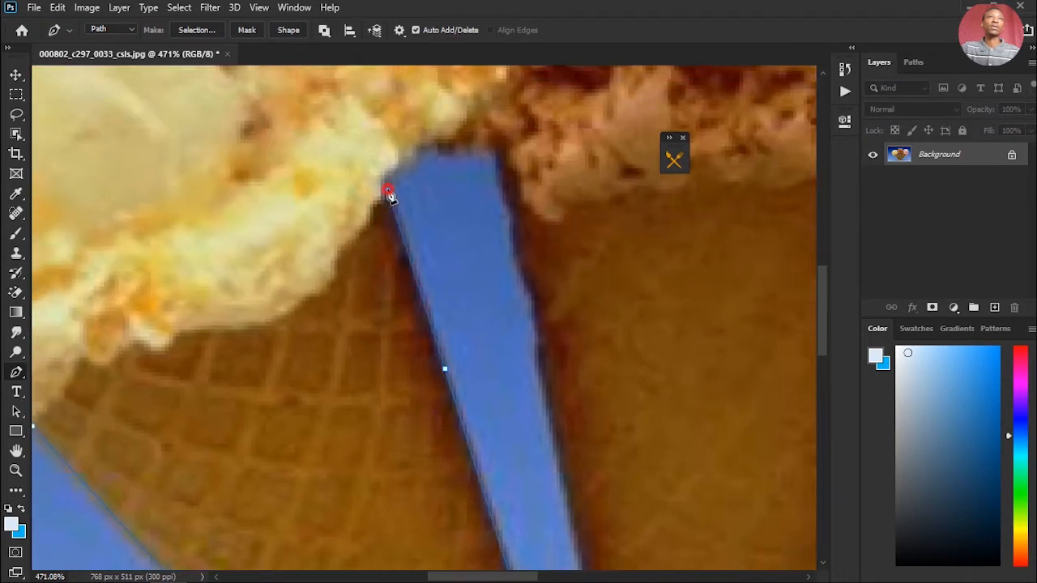
- Curve the path across the top of the gap between the left and middle cones, nudging its last anchor slightly down
{"action": "left_click_drag", "start_coordinate": [409, 158], "coordinate": [428, 146]}
{"action": "left_click_drag", "start_coordinate": [491, 147], "coordinate": [505, 171]}
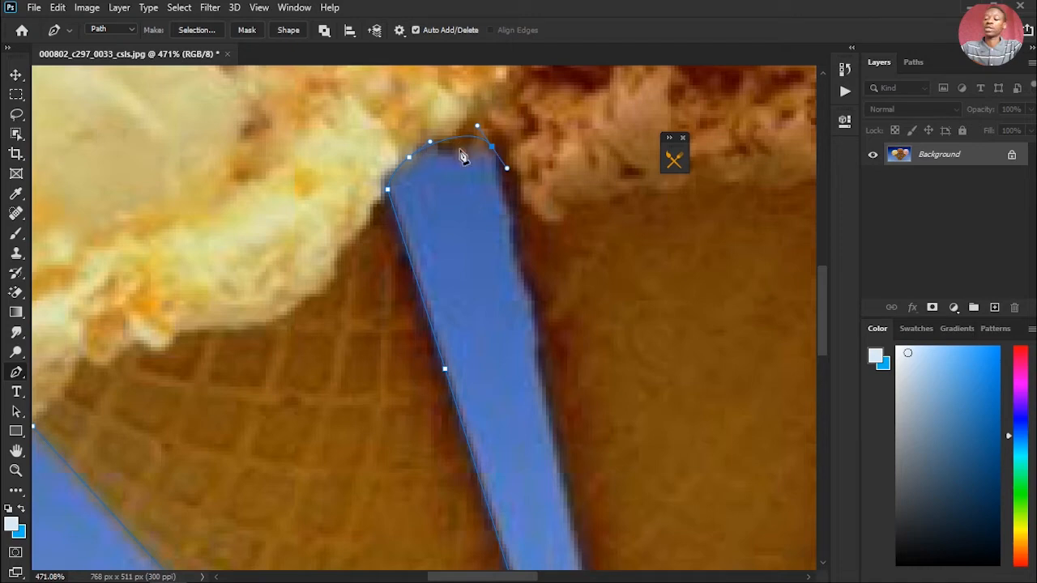
{"action": "key", "text": "Down"}
{"action": "key", "text": "Down"}
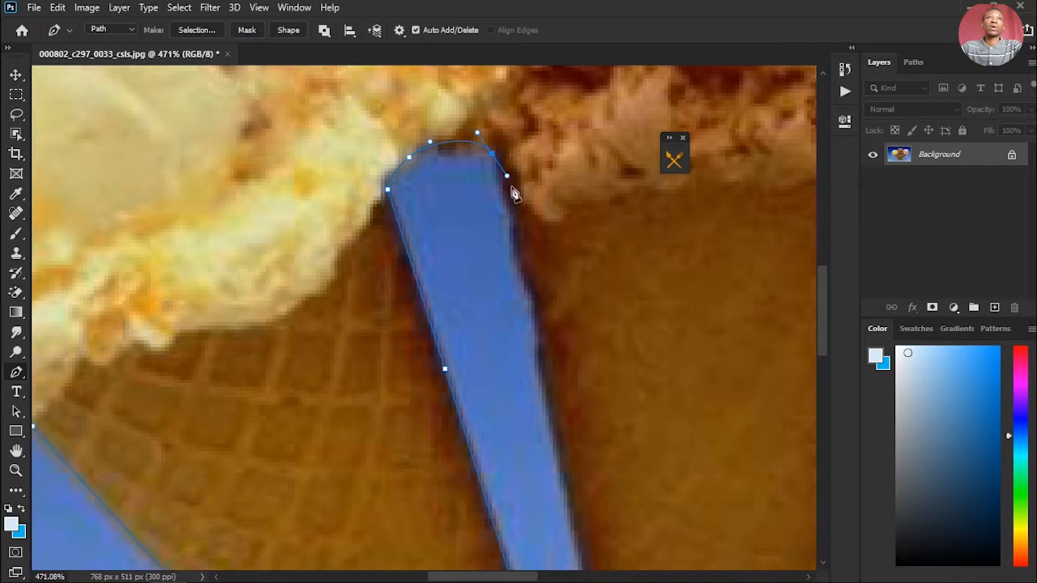
- Trace the path down the middle cone's left edge to the left corner of its tip
{"action": "left_click_drag", "start_coordinate": [521, 253], "coordinate": [504, 241]}
{"action": "scroll", "coordinate": [539, 296], "scroll_direction": "down", "scroll_amount": 6}
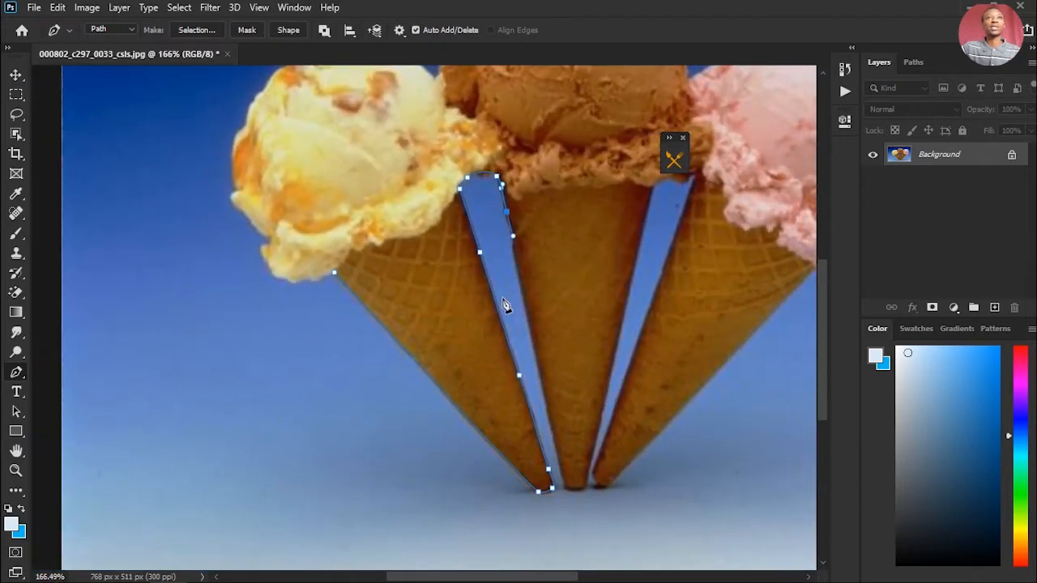
{"action": "scroll", "coordinate": [523, 340], "scroll_direction": "up", "scroll_amount": 4}
{"action": "left_click", "coordinate": [560, 407]}
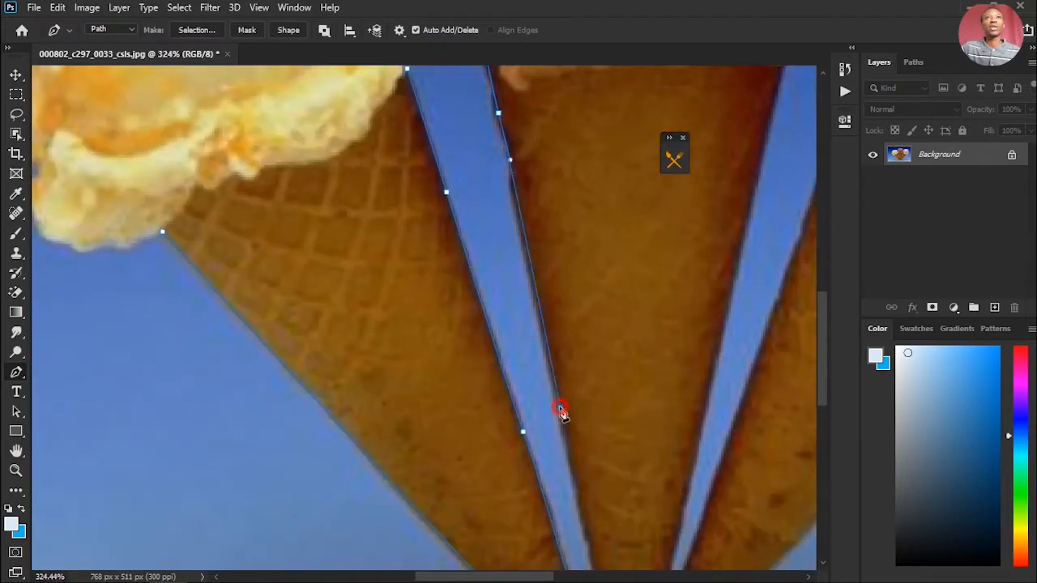
{"action": "left_click_drag", "start_coordinate": [560, 410], "coordinate": [547, 301]}
{"action": "scroll", "coordinate": [563, 417], "scroll_direction": "down", "scroll_amount": 2}
{"action": "scroll", "coordinate": [582, 438], "scroll_direction": "up", "scroll_amount": 2}
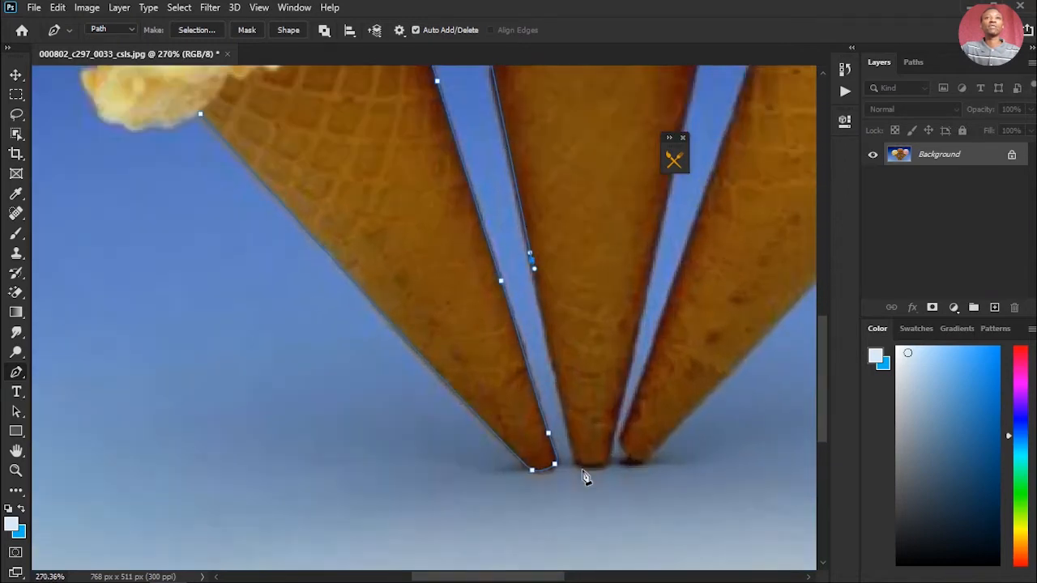
{"action": "left_click", "coordinate": [579, 464]}
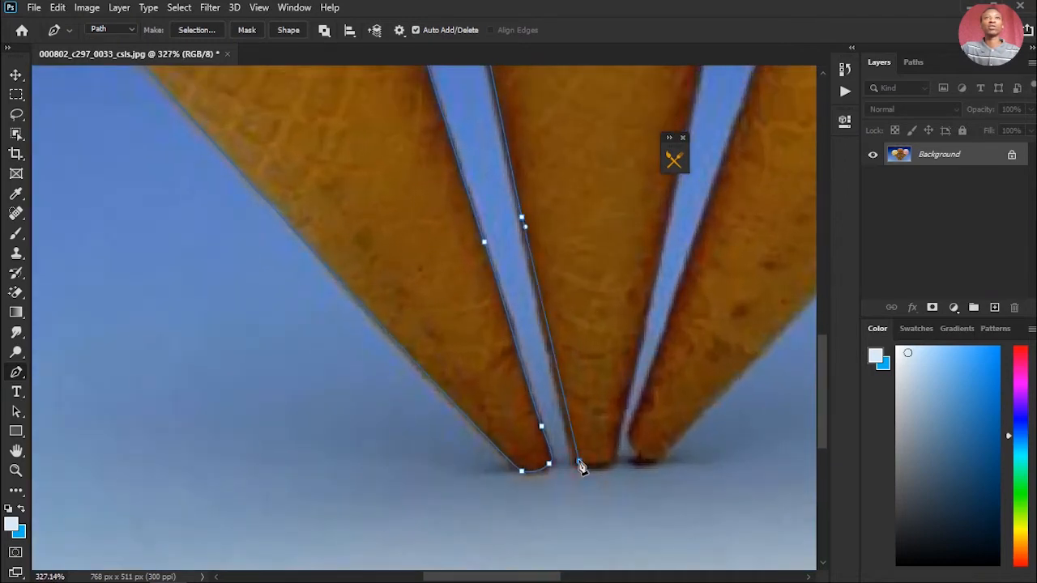
- Nudge the newest anchor in small increments to fit the left corner of the middle cone's tip
{"action": "key", "text": "Left"}
{"action": "key", "text": "Left"}
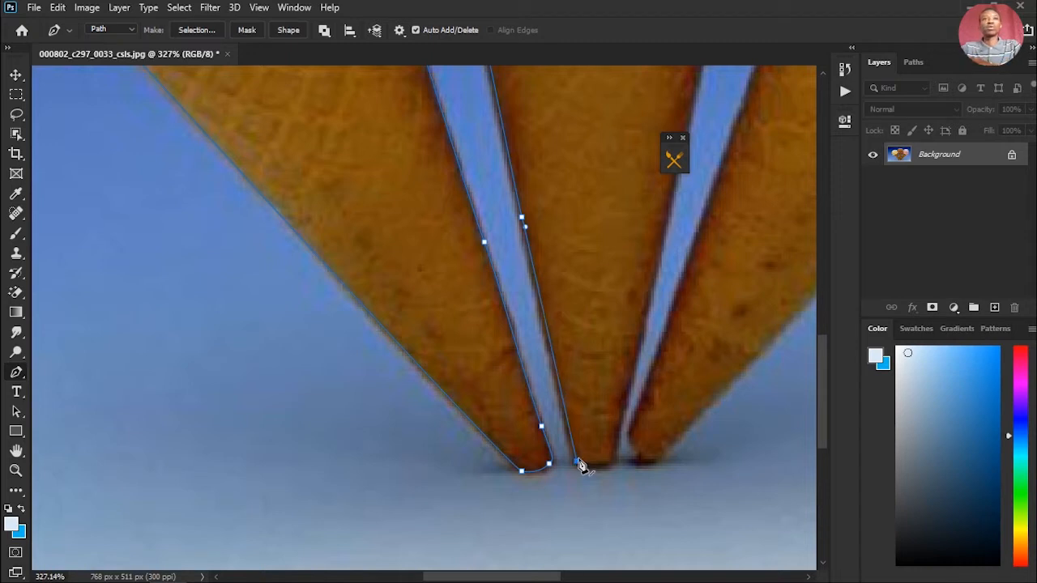
{"action": "key", "text": "Right"}
{"action": "key", "text": "Right"}
{"action": "key", "text": "Right"}
{"action": "key", "text": "Right"}
{"action": "key", "text": "Right"}
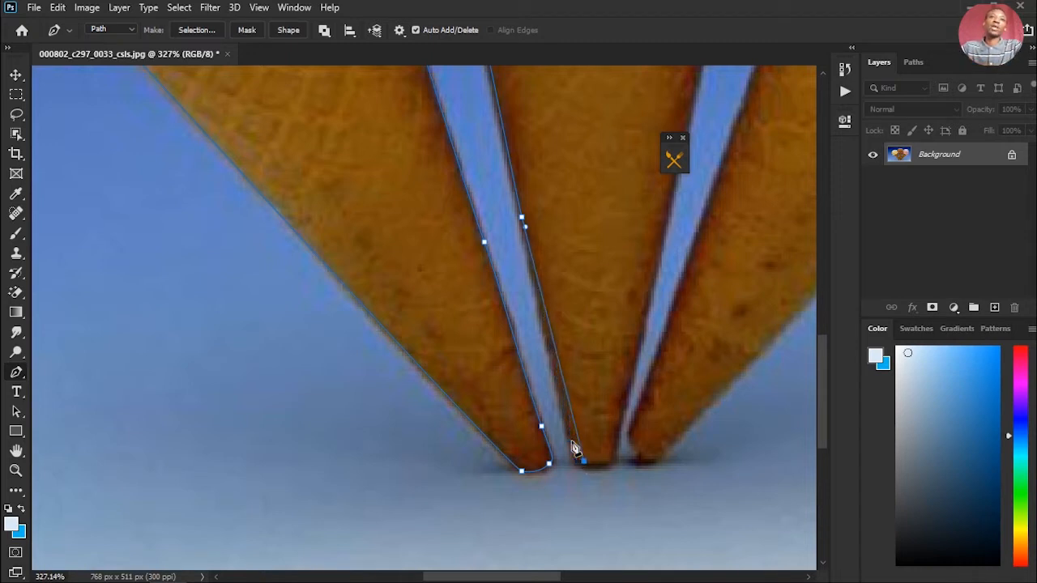
{"action": "key", "text": "Left"}
{"action": "key", "text": "Left"}
{"action": "key", "text": "Left"}
{"action": "key", "text": "Left"}
{"action": "key", "text": "Left"}
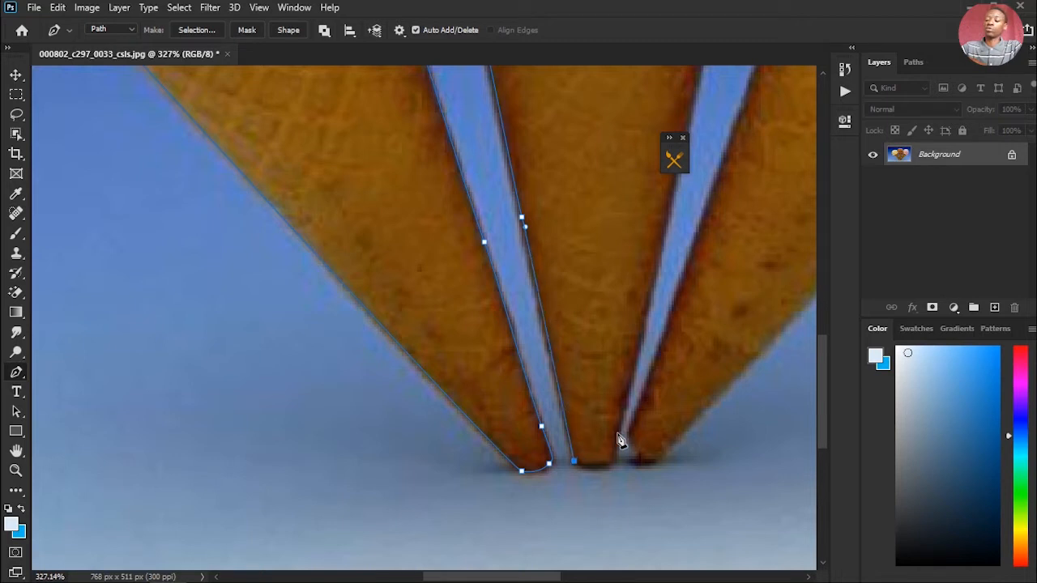
{"action": "key", "text": "Down"}
{"action": "key", "text": "Down"}
{"action": "key", "text": "Down"}
{"action": "key", "text": "Down"}
{"action": "key", "text": "Down"}
{"action": "key", "text": "Down"}
{"action": "key", "text": "Down"}
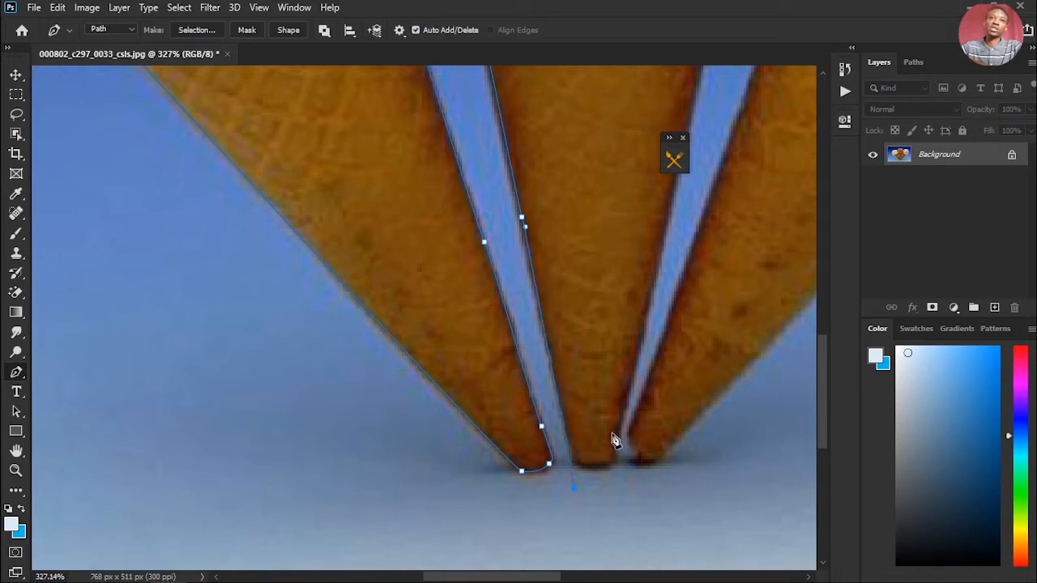
{"action": "key", "text": "Right"}
{"action": "key", "text": "Right"}
{"action": "key", "text": "Right"}
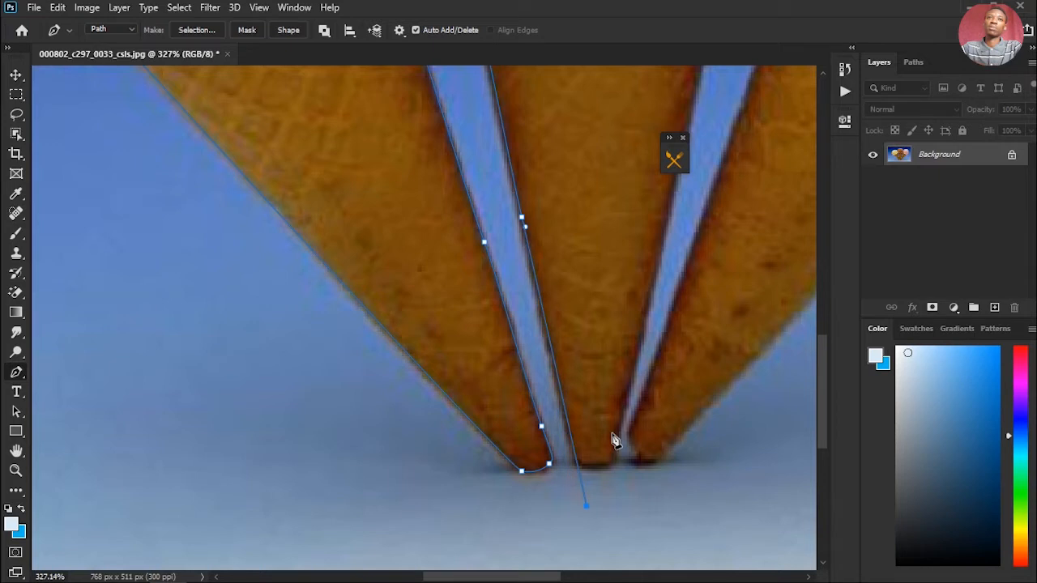
{"action": "key", "text": "Up"}
{"action": "key", "text": "Up"}
{"action": "key", "text": "Up"}
{"action": "key", "text": "Up"}
{"action": "key", "text": "Up"}
{"action": "key", "text": "Up"}
{"action": "key", "text": "Up"}
{"action": "key", "text": "Up"}
{"action": "key", "text": "Up"}
{"action": "key", "text": "Left"}
{"action": "key", "text": "Up"}
{"action": "key", "text": "Left"}
{"action": "key", "text": "Left"}
{"action": "key", "text": "Left"}
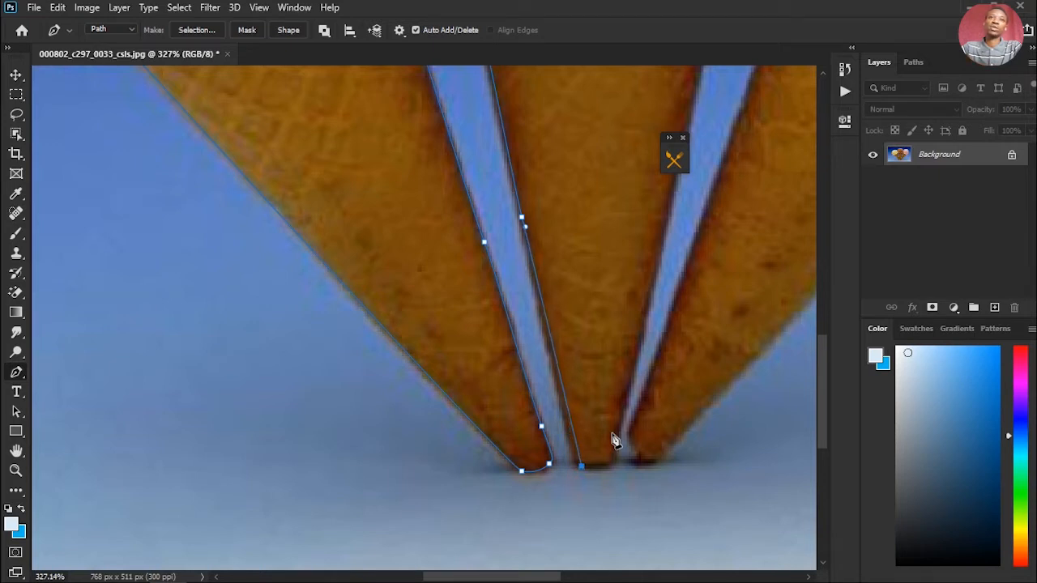
{"action": "key", "text": "Up"}
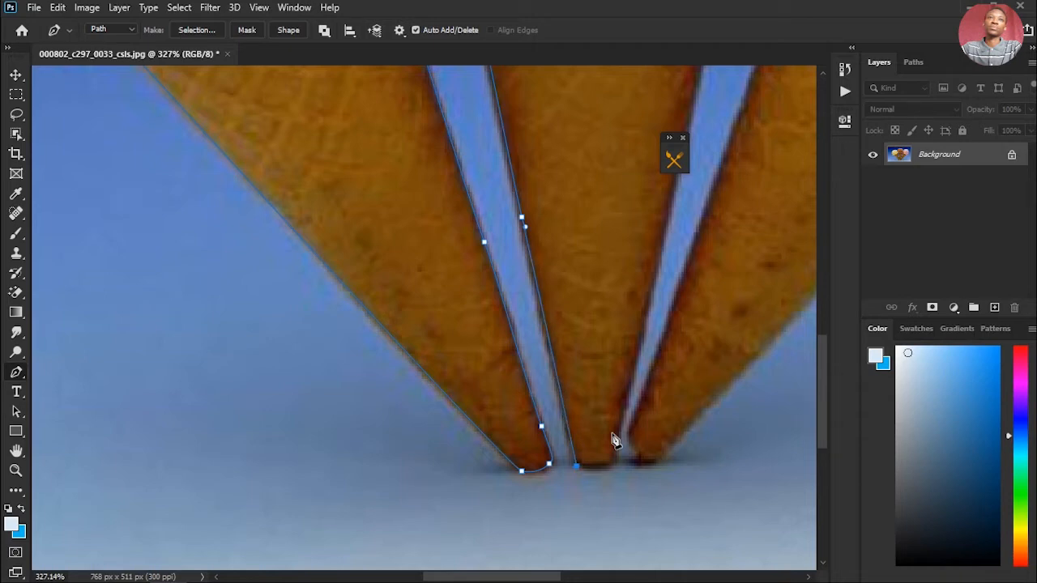
- Trace the path across the middle cone's tip and up its right edge to the brown scoop
{"action": "scroll", "coordinate": [625, 475], "scroll_direction": "up", "scroll_amount": 3}
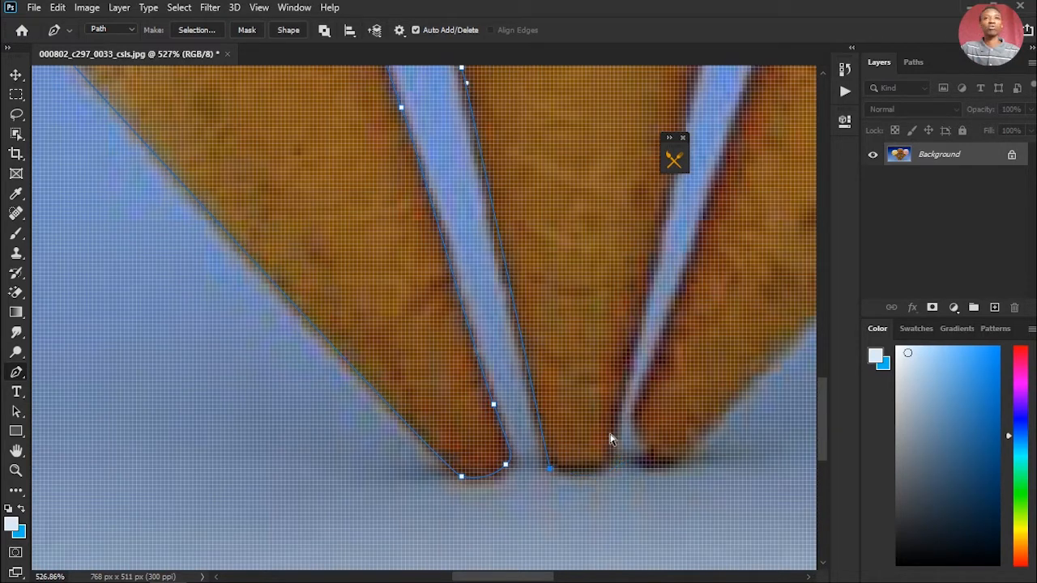
{"action": "left_click_drag", "start_coordinate": [597, 470], "coordinate": [612, 451]}
{"action": "left_click_drag", "start_coordinate": [646, 287], "coordinate": [555, 470]}
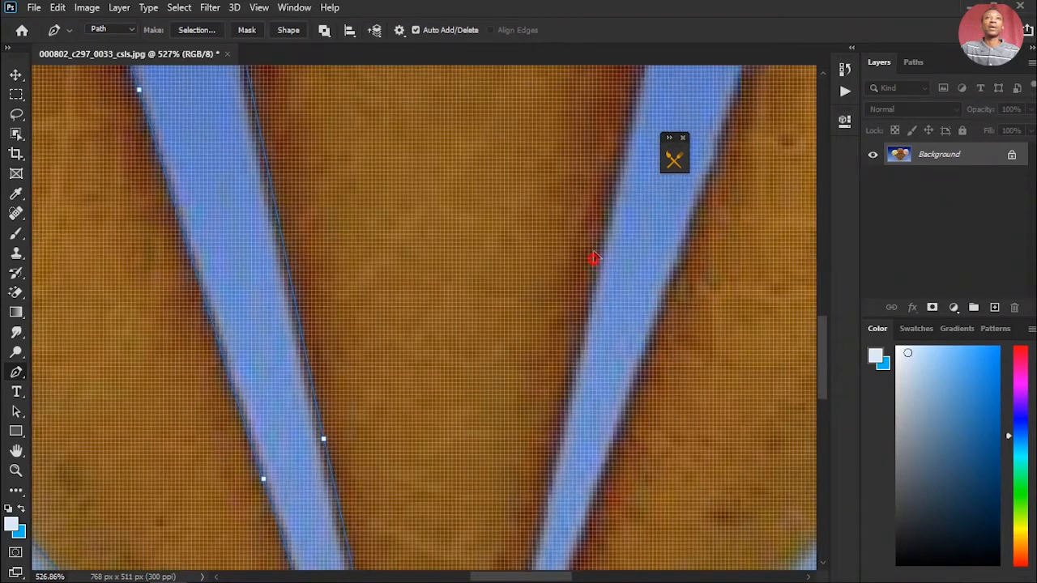
{"action": "left_click_drag", "start_coordinate": [592, 262], "coordinate": [598, 231]}
{"action": "left_click_drag", "start_coordinate": [563, 300], "coordinate": [513, 540]}
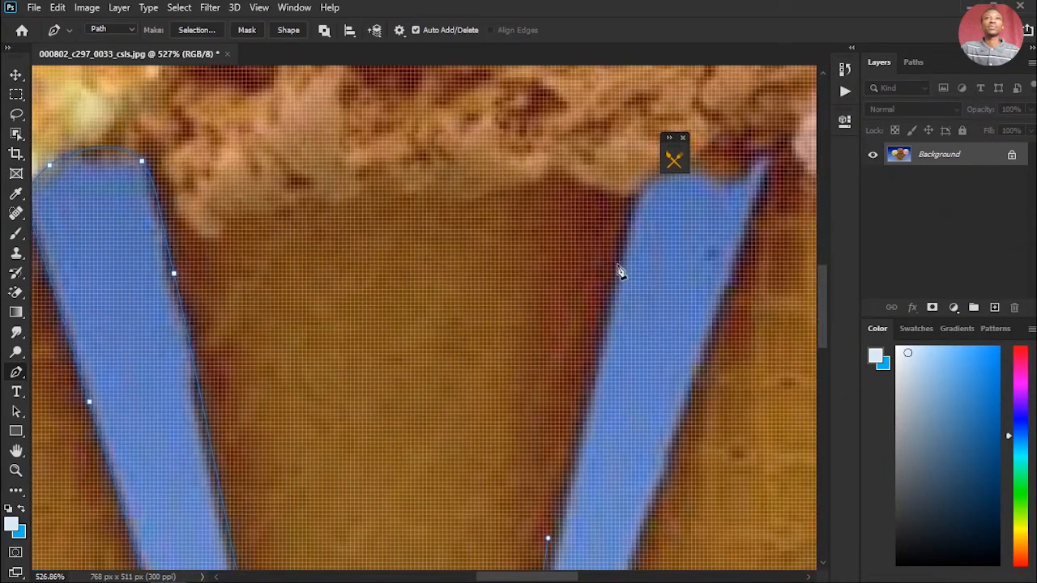
{"action": "left_click_drag", "start_coordinate": [632, 222], "coordinate": [551, 333]}
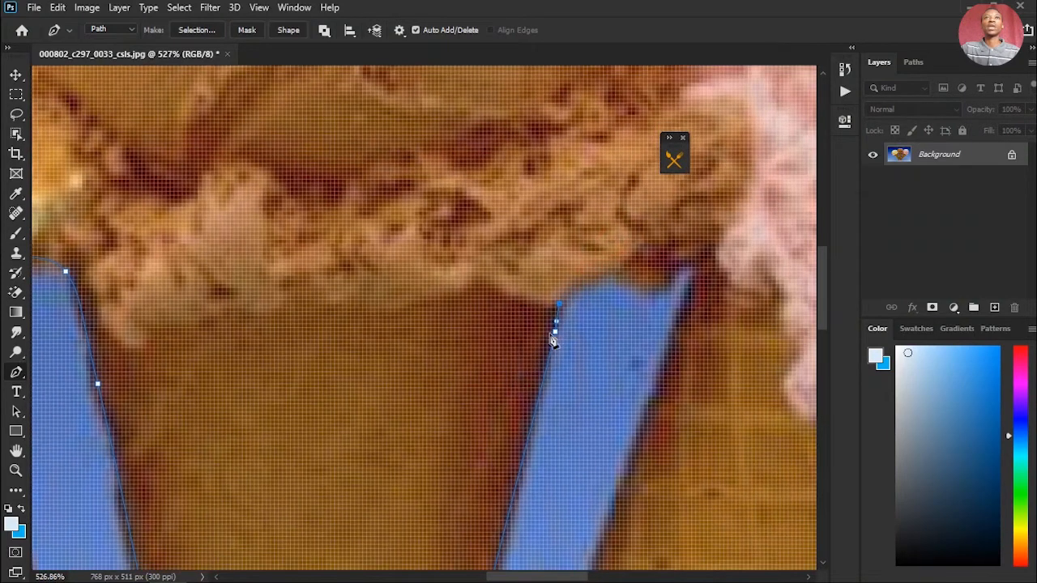
- Trace the path along the uneven top of the gap between the middle and right cones, turning down onto the right cone
{"action": "left_click", "coordinate": [651, 287]}
{"action": "left_click", "coordinate": [671, 278]}
{"action": "left_click", "coordinate": [683, 261]}
{"action": "left_click", "coordinate": [712, 241]}
{"action": "left_click", "coordinate": [691, 292]}
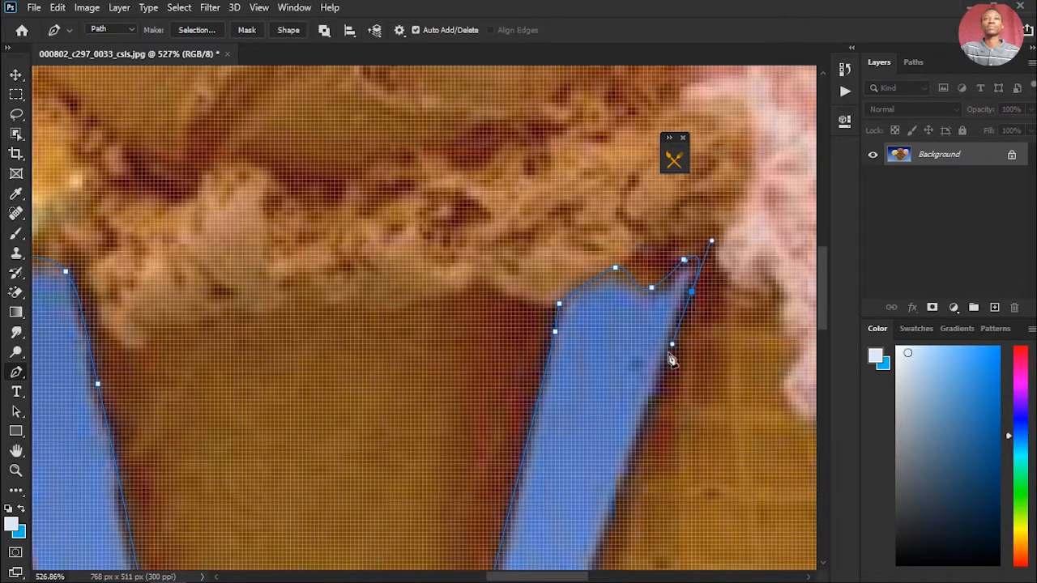
- Trace the path down the right cone's left edge to just above its tip
{"action": "scroll", "coordinate": [671, 355], "scroll_direction": "down", "scroll_amount": 4}
{"action": "left_click_drag", "start_coordinate": [630, 433], "coordinate": [576, 251]}
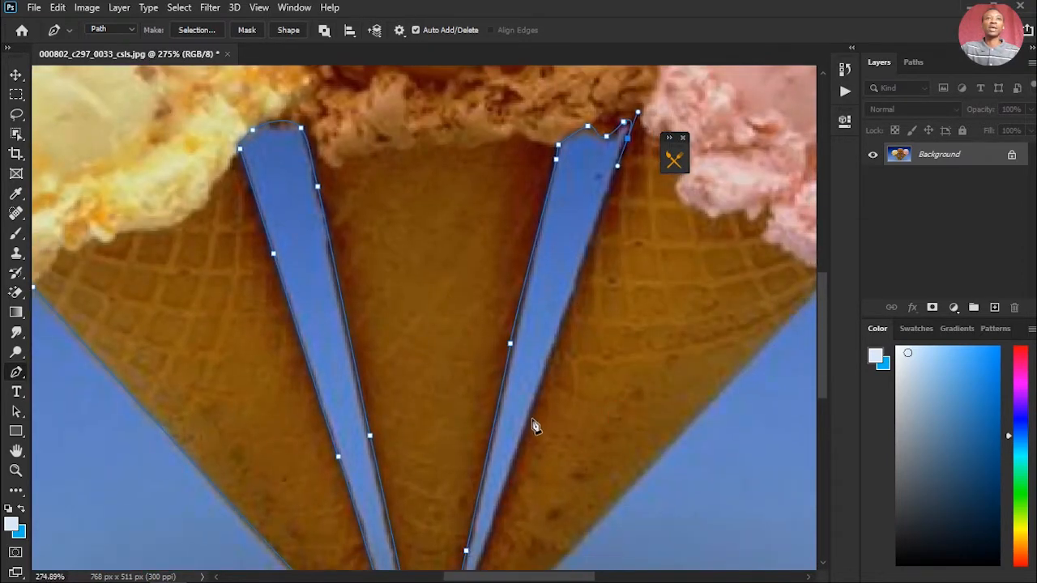
{"action": "left_click", "coordinate": [521, 451]}
{"action": "left_click_drag", "start_coordinate": [523, 457], "coordinate": [539, 188]}
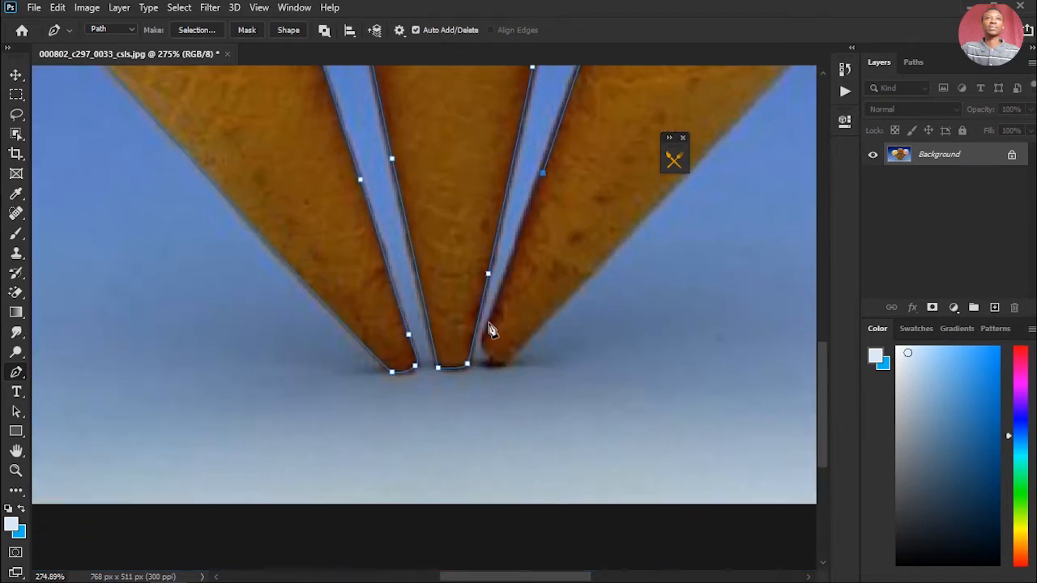
{"action": "left_click", "coordinate": [487, 325]}
- Curve the path around the right cone's tip to the start of its right edge
{"action": "left_click_drag", "start_coordinate": [501, 366], "coordinate": [512, 359]}
{"action": "key", "text": "ctrl+z"}
{"action": "left_click_drag", "start_coordinate": [524, 344], "coordinate": [492, 368]}
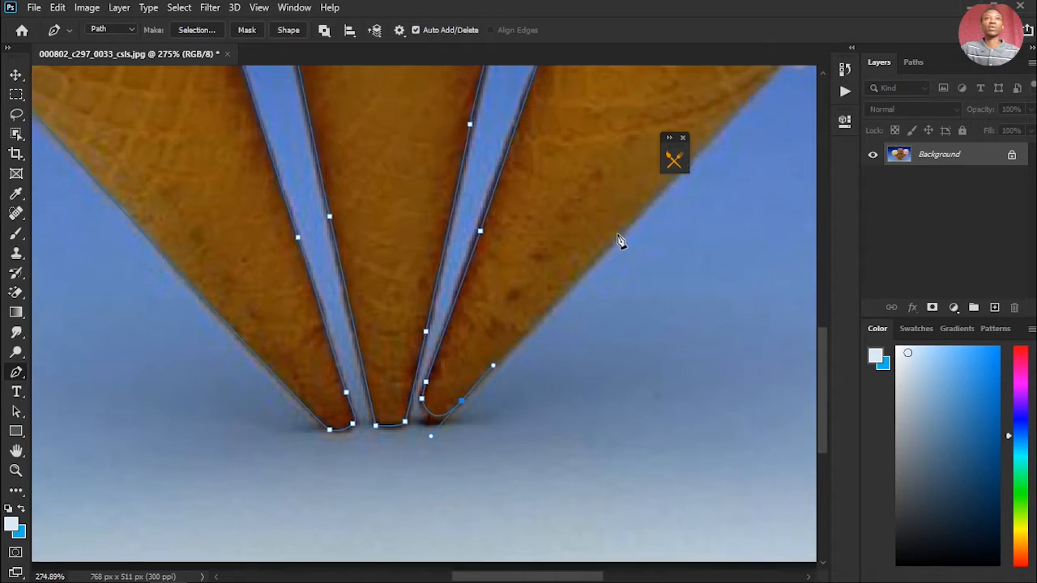
- Trace the path up the right cone's outer edge and along the first part of the pink scoop's underside
{"action": "left_click_drag", "start_coordinate": [611, 245], "coordinate": [382, 477]}
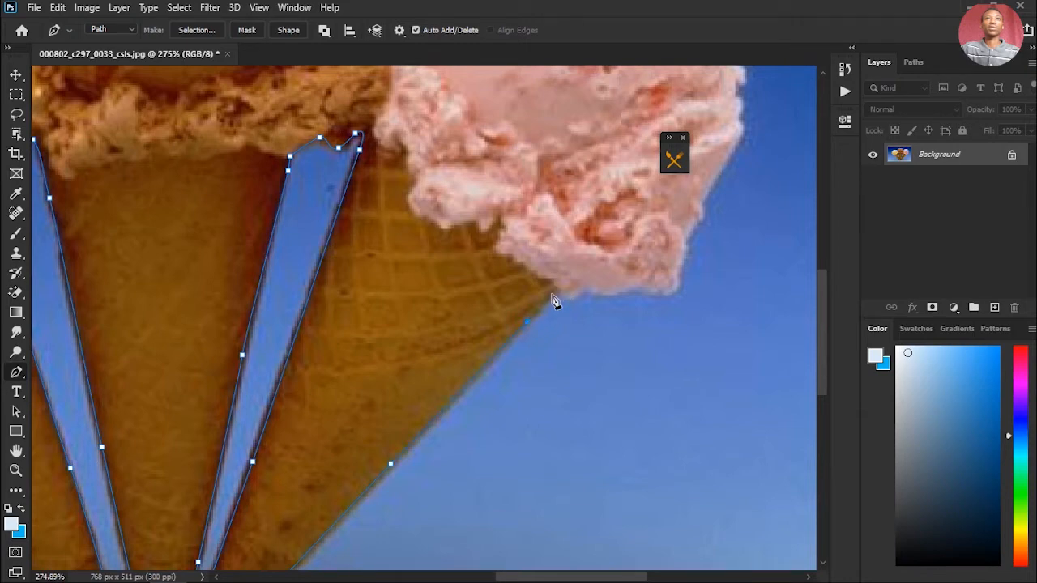
{"action": "left_click", "coordinate": [550, 297]}
{"action": "mouse_move", "coordinate": [563, 298]}
{"action": "left_mouse_down"}
{"action": "mouse_move", "coordinate": [572, 304]}
{"action": "mouse_move", "coordinate": [585, 288]}
{"action": "mouse_move", "coordinate": [489, 314]}
{"action": "mouse_move", "coordinate": [471, 329]}
{"action": "mouse_move", "coordinate": [544, 301]}
{"action": "left_mouse_up"}
{"action": "left_click", "coordinate": [515, 328]}
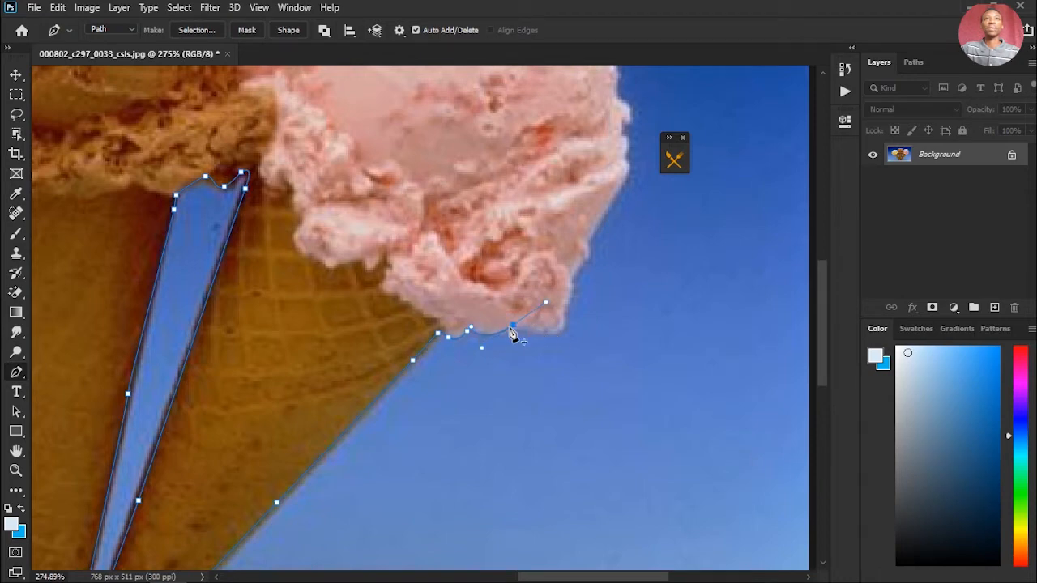
{"action": "left_click_drag", "start_coordinate": [561, 316], "coordinate": [566, 261]}
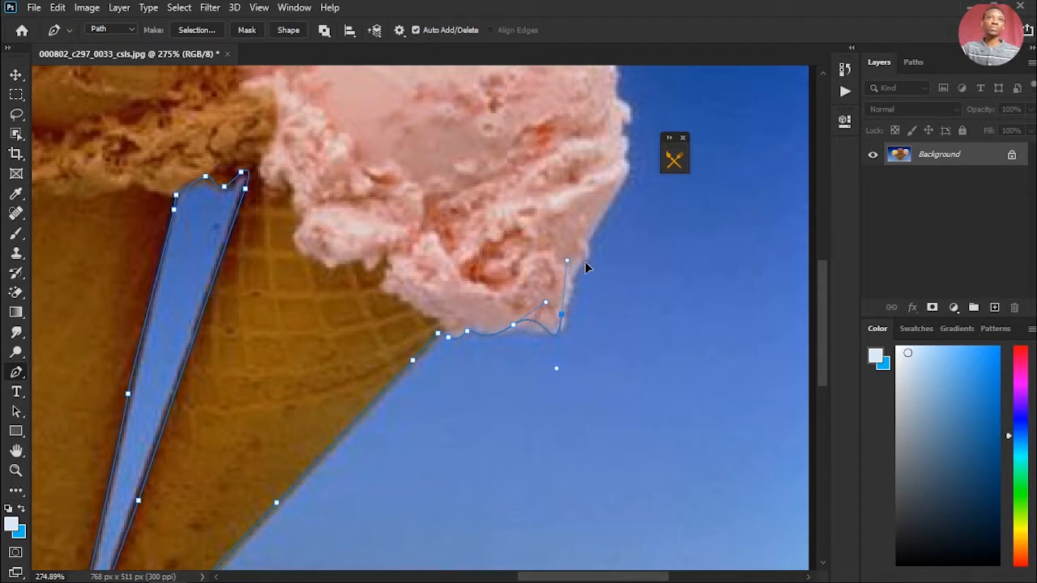
{"action": "left_click_drag", "start_coordinate": [567, 261], "coordinate": [573, 268]}
{"action": "left_click_drag", "start_coordinate": [587, 311], "coordinate": [581, 273]}
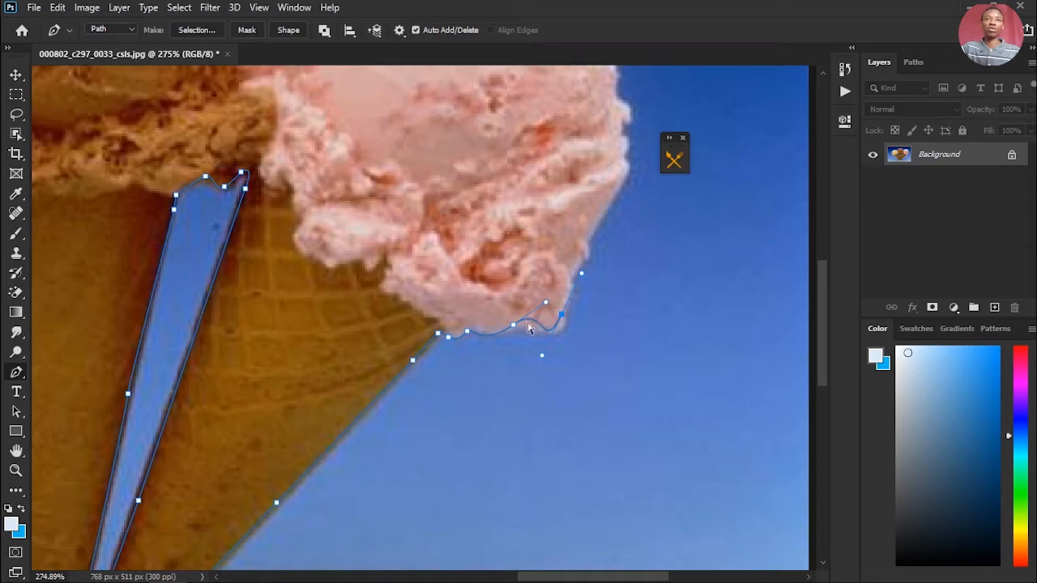
{"action": "key", "text": "ctrl+z"}
- Remove the last anchor's outgoing handle and curve the path around the pink scoop's lower right corner
{"action": "scroll", "coordinate": [531, 327], "scroll_direction": "up", "scroll_amount": 5}
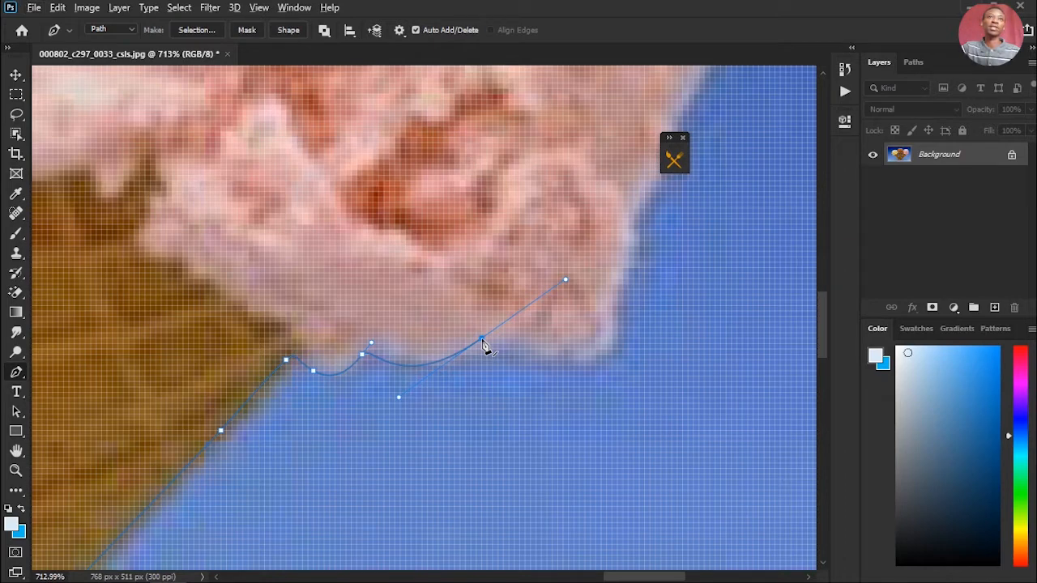
{"action": "left_click", "coordinate": [483, 341], "text": "alt"}
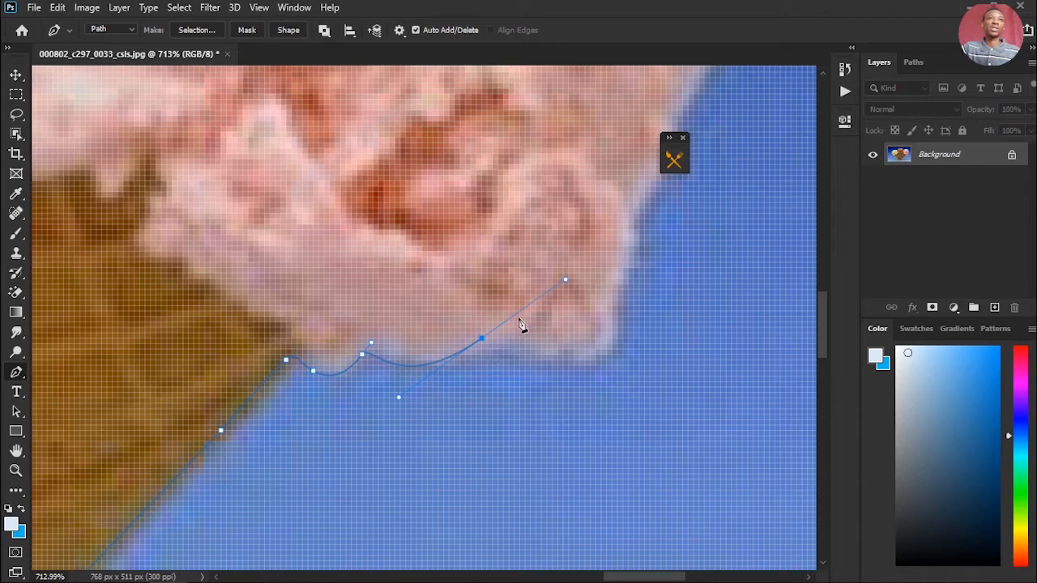
{"action": "left_click", "coordinate": [481, 340], "text": "alt"}
{"action": "left_click_drag", "start_coordinate": [552, 349], "coordinate": [581, 361]}
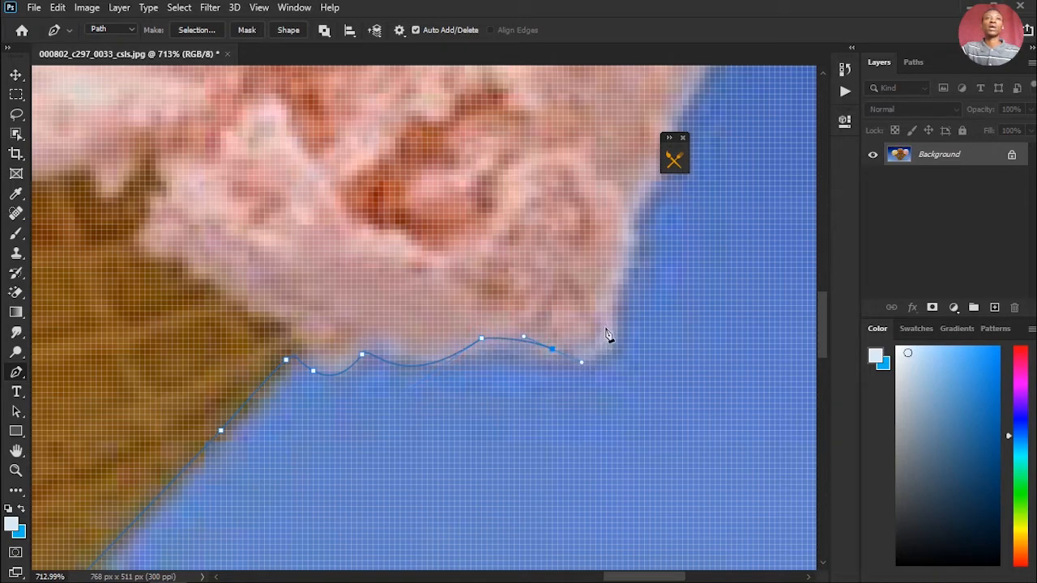
{"action": "left_click_drag", "start_coordinate": [618, 296], "coordinate": [625, 214]}
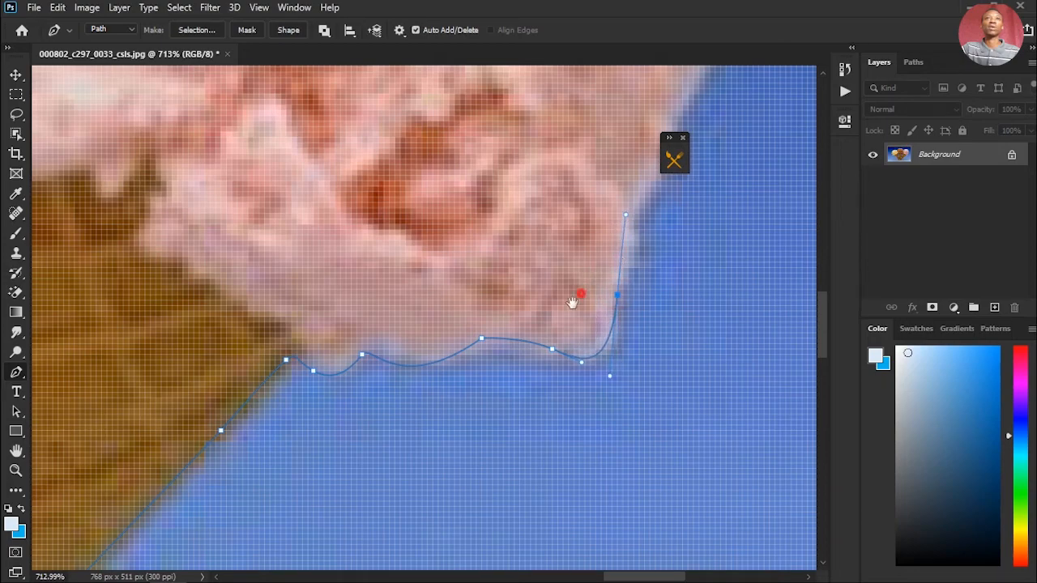
- Trace the path up the pink scoop's right edge, adding closely spaced anchors as far as the small bump
{"action": "left_click_drag", "start_coordinate": [581, 293], "coordinate": [371, 434]}
{"action": "left_click_drag", "start_coordinate": [451, 311], "coordinate": [493, 224]}
{"action": "left_click_drag", "start_coordinate": [508, 180], "coordinate": [335, 581]}
{"action": "left_click_drag", "start_coordinate": [341, 503], "coordinate": [478, 322]}
{"action": "left_click", "coordinate": [472, 305]}
{"action": "left_click", "coordinate": [476, 272]}
{"action": "left_click", "coordinate": [465, 243]}
- Trace the path around the small bump on the pink scoop's right edge and a little above it
{"action": "left_click_drag", "start_coordinate": [466, 196], "coordinate": [487, 197]}
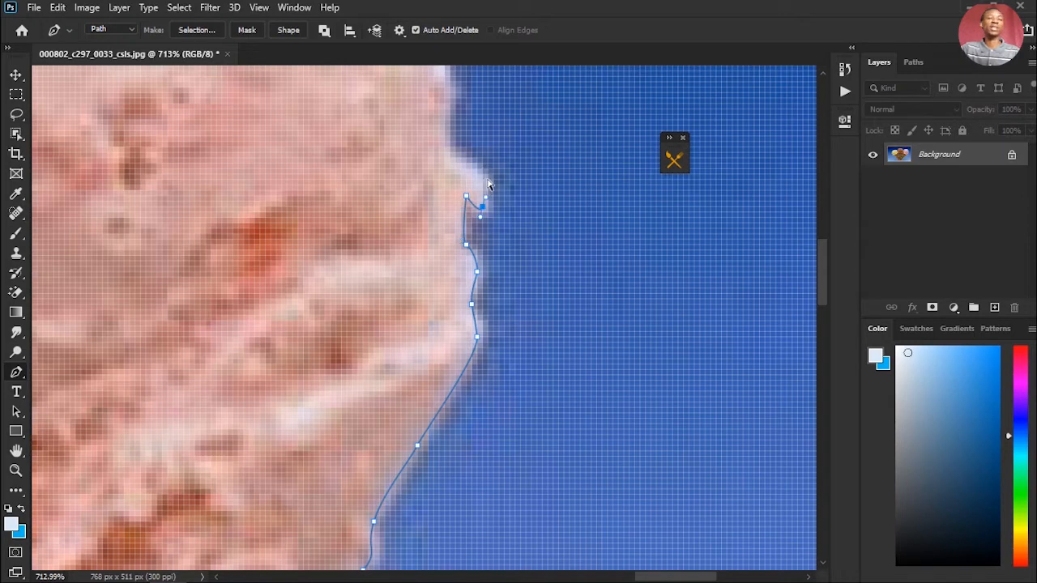
{"action": "key", "text": "ctrl+z"}
{"action": "left_click_drag", "start_coordinate": [472, 208], "coordinate": [480, 174]}
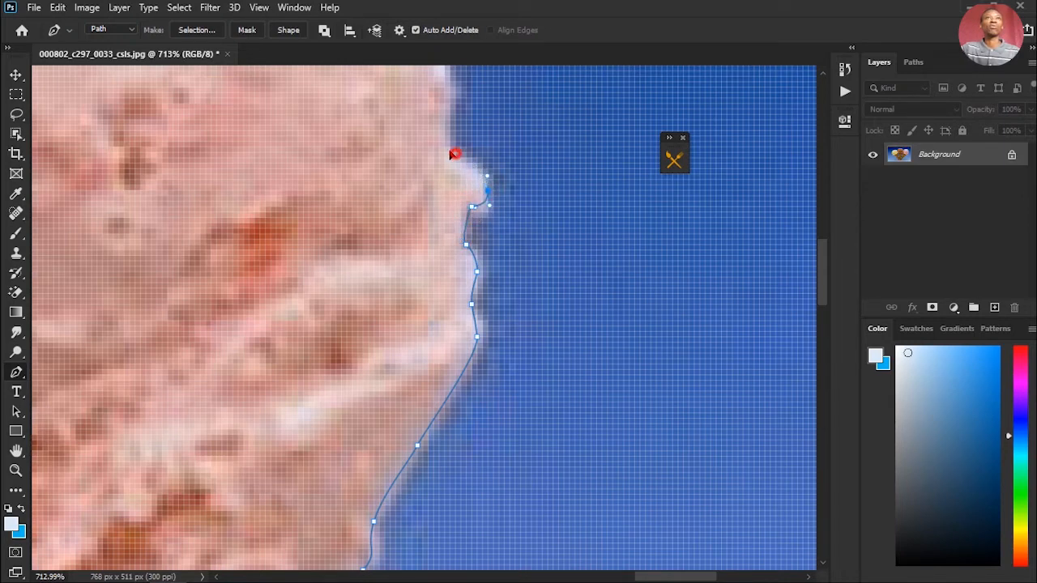
{"action": "scroll", "coordinate": [459, 424], "scroll_direction": "up", "scroll_amount": 5}
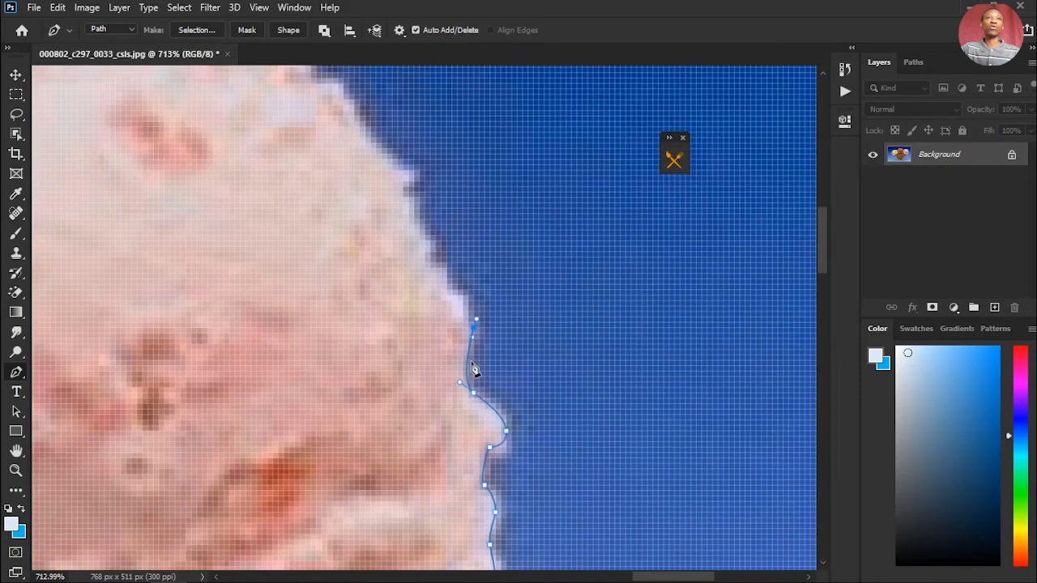
- Trace the path up the pink scoop's upper right curve with short curved segments
{"action": "left_click_drag", "start_coordinate": [447, 285], "coordinate": [417, 245]}
{"action": "left_click_drag", "start_coordinate": [407, 198], "coordinate": [383, 160]}
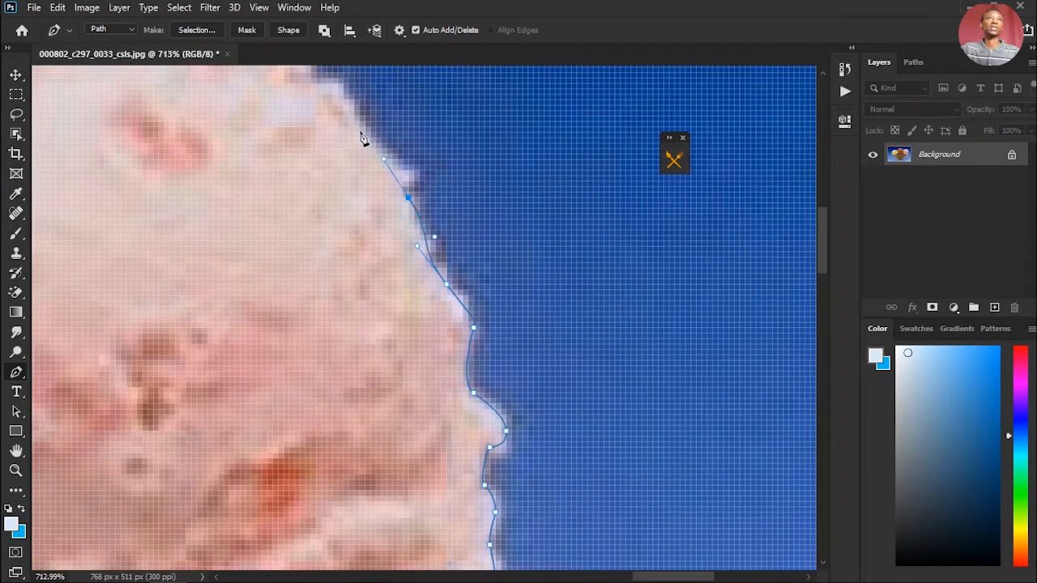
{"action": "left_click_drag", "start_coordinate": [396, 215], "coordinate": [567, 471]}
{"action": "left_click_drag", "start_coordinate": [528, 393], "coordinate": [501, 367]}
- Continue the path over the top of the pink scoop, using curved anchors in place of a straight segment
{"action": "left_click", "coordinate": [373, 303]}
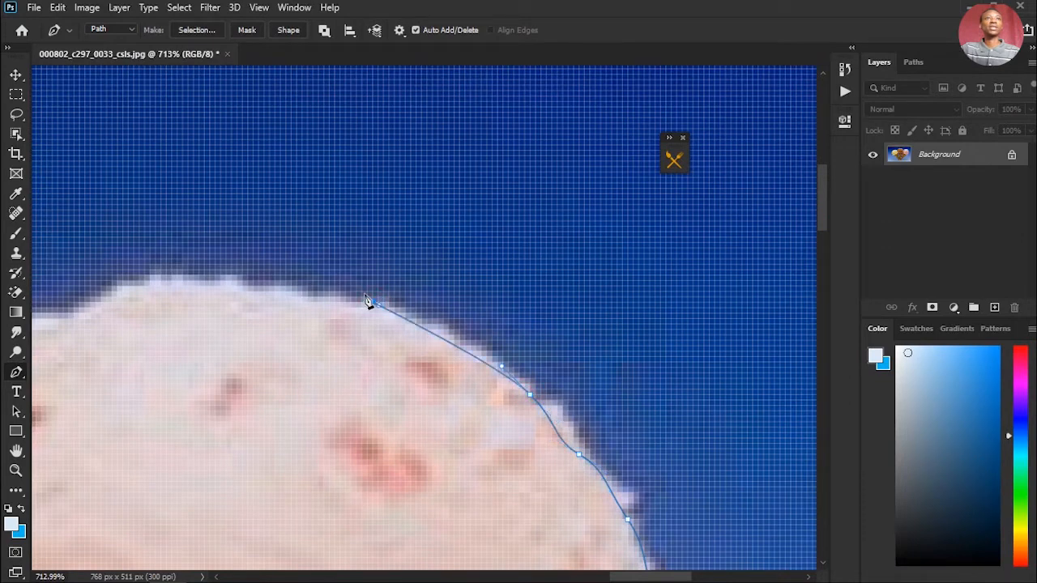
{"action": "key", "text": "ctrl+z"}
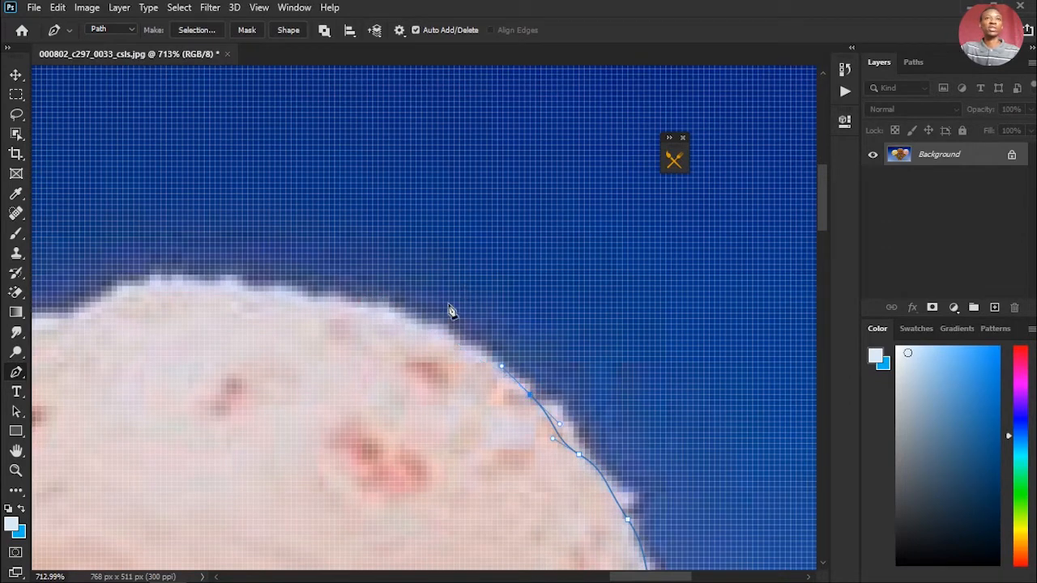
{"action": "left_click_drag", "start_coordinate": [378, 308], "coordinate": [316, 300]}
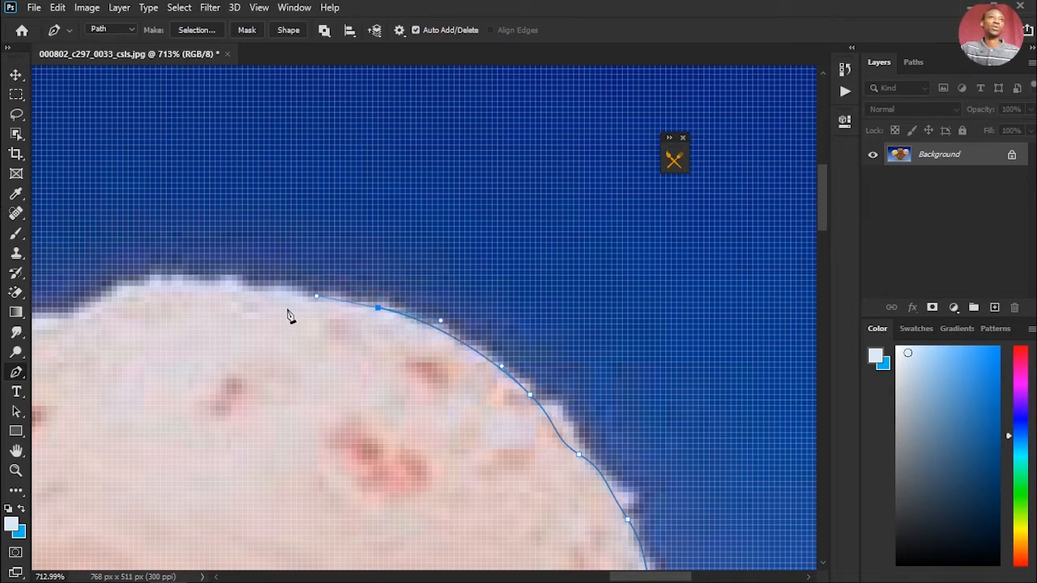
{"action": "left_click_drag", "start_coordinate": [237, 281], "coordinate": [589, 203]}
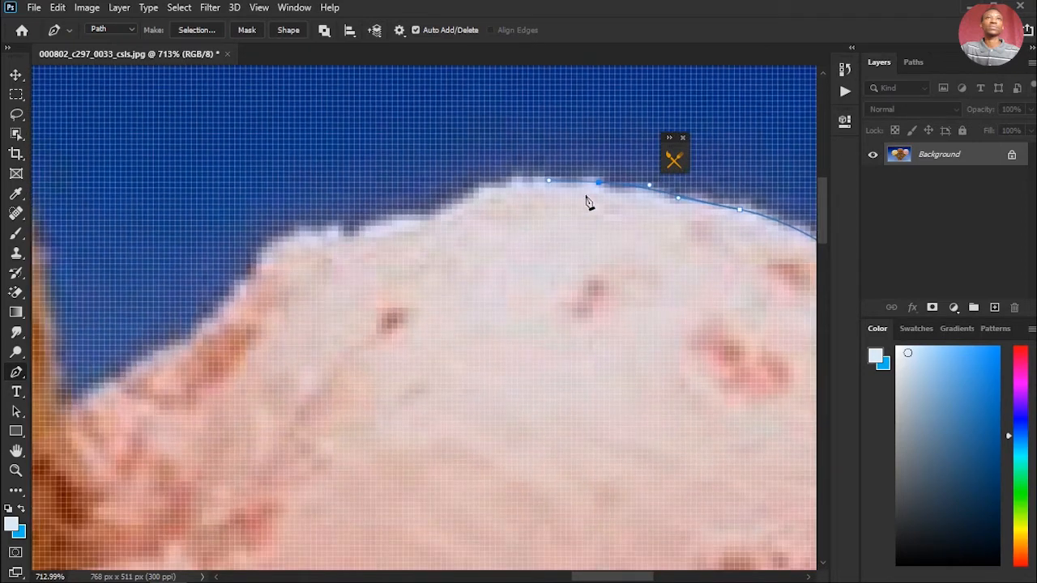
- Trace the path down the pink scoop's upper left side toward the brown scoop
{"action": "left_click_drag", "start_coordinate": [456, 210], "coordinate": [363, 230]}
{"action": "left_click_drag", "start_coordinate": [300, 236], "coordinate": [282, 240]}
{"action": "left_click_drag", "start_coordinate": [175, 341], "coordinate": [165, 352]}
{"action": "left_click_drag", "start_coordinate": [290, 312], "coordinate": [592, 188]}
- Turn the path at the junction of the pink and brown scoops and trace up the brown scoop's right edge
{"action": "left_click_drag", "start_coordinate": [378, 276], "coordinate": [371, 279]}
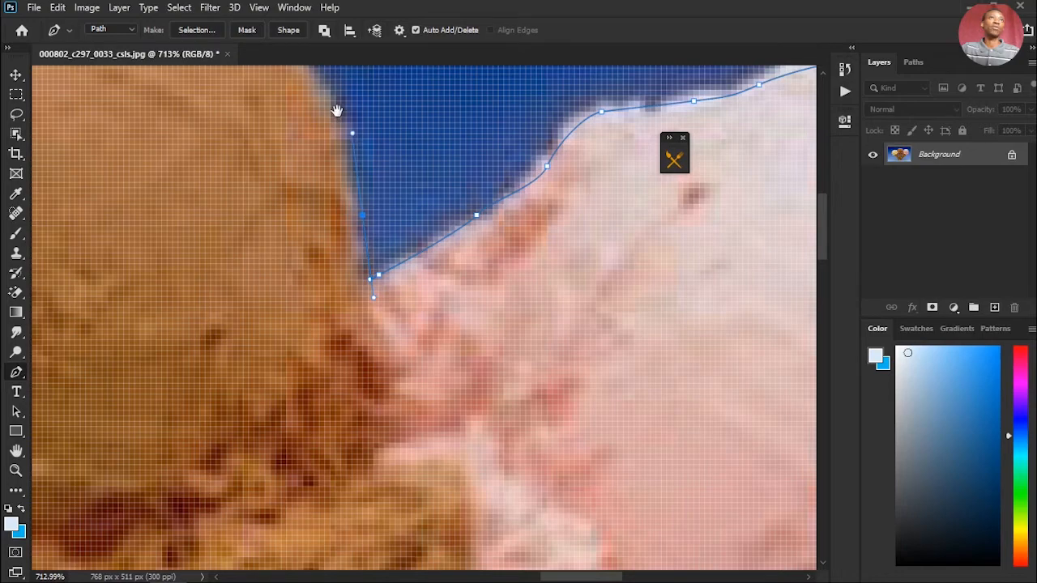
{"action": "left_click_drag", "start_coordinate": [335, 109], "coordinate": [430, 225]}
{"action": "left_click_drag", "start_coordinate": [368, 137], "coordinate": [349, 102]}
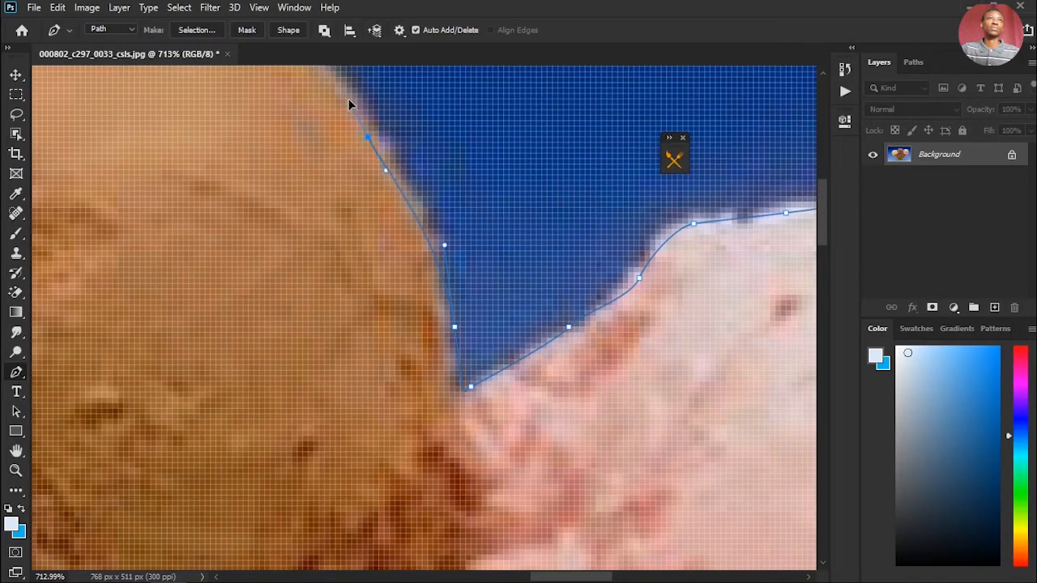
- Examine the path traced so far around the cones and scoops at different magnifications
{"action": "scroll", "coordinate": [349, 102], "scroll_direction": "down", "scroll_amount": 3}
{"action": "scroll", "coordinate": [356, 114], "scroll_direction": "up", "scroll_amount": 2}
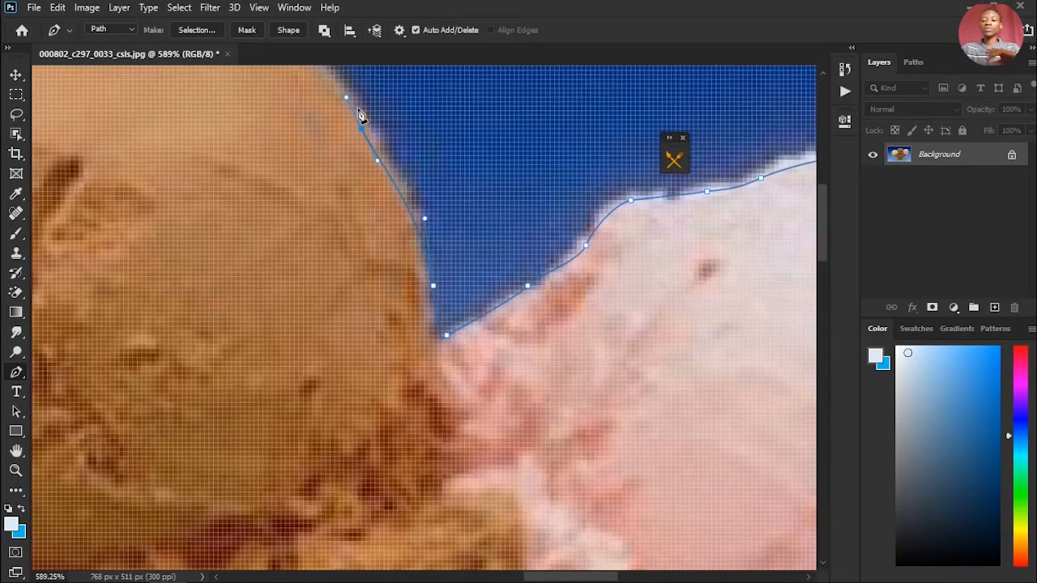
{"action": "scroll", "coordinate": [397, 127], "scroll_direction": "down", "scroll_amount": 5}
{"action": "left_click_drag", "start_coordinate": [421, 138], "coordinate": [666, 176]}
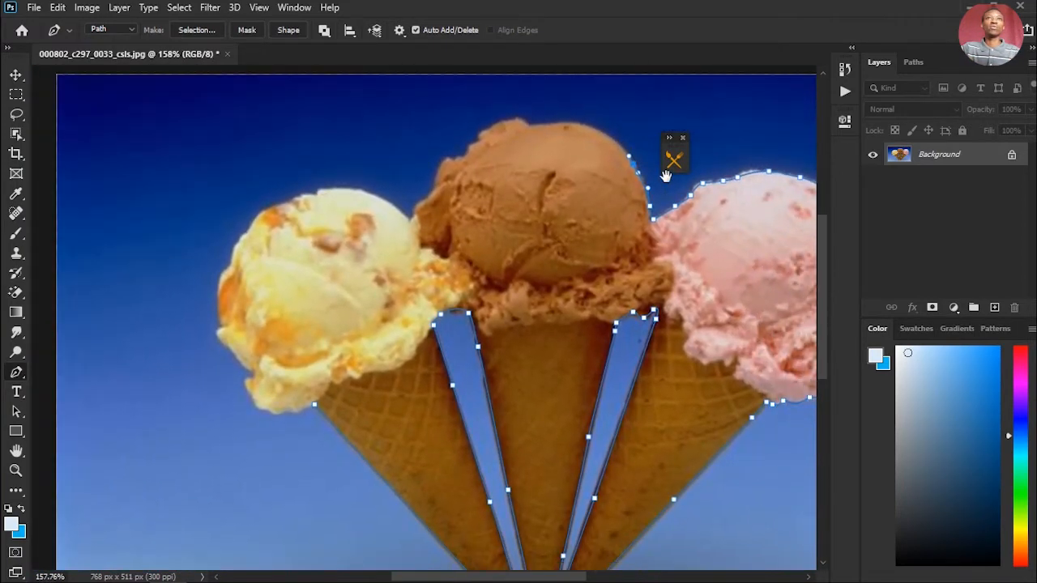
{"action": "scroll", "coordinate": [596, 170], "scroll_direction": "up", "scroll_amount": 2}
{"action": "scroll", "coordinate": [585, 156], "scroll_direction": "down", "scroll_amount": 3}
{"action": "left_click_drag", "start_coordinate": [585, 156], "coordinate": [424, 143]}
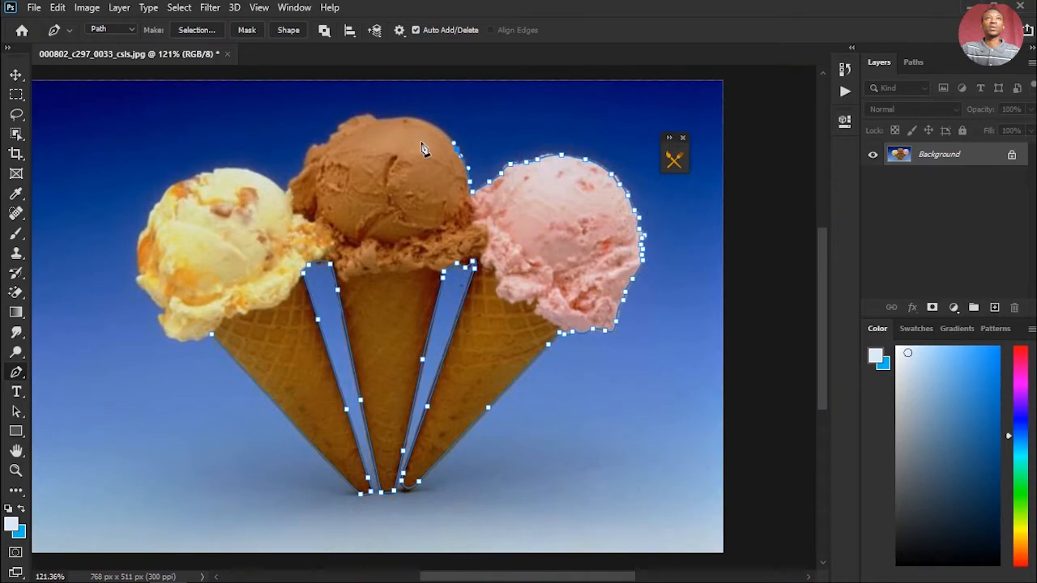
{"action": "scroll", "coordinate": [564, 142], "scroll_direction": "up", "scroll_amount": 4}
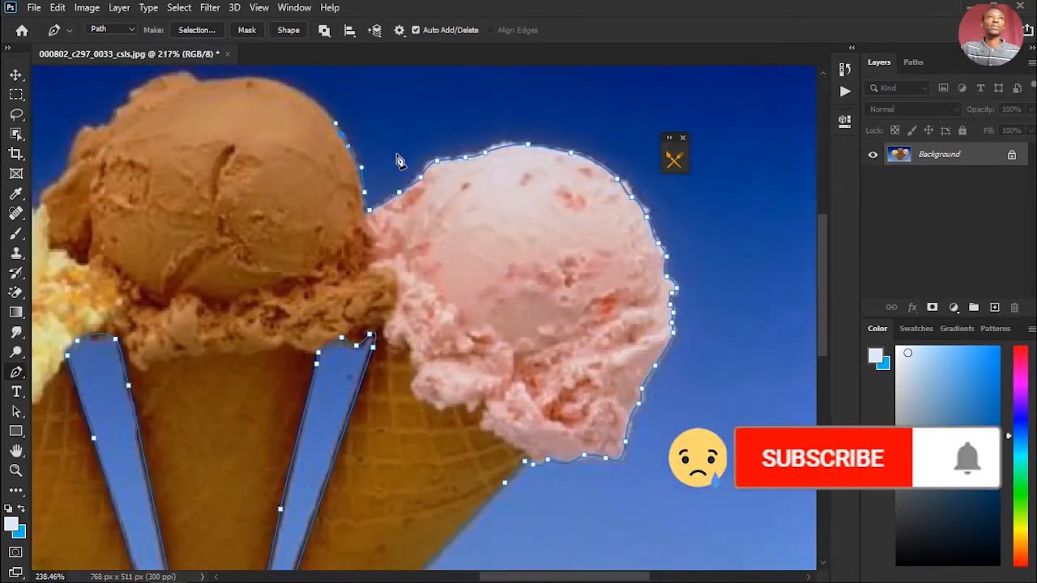
{"action": "scroll", "coordinate": [357, 147], "scroll_direction": "up", "scroll_amount": 4}
{"action": "left_click_drag", "start_coordinate": [285, 140], "coordinate": [582, 200]}
{"action": "scroll", "coordinate": [589, 204], "scroll_direction": "down", "scroll_amount": 4}
{"action": "scroll", "coordinate": [592, 194], "scroll_direction": "up", "scroll_amount": 4}
- Undo the last anchor on the brown scoop's right edge and replace it with a curved anchor closer to the background
{"action": "scroll", "coordinate": [593, 198], "scroll_direction": "up", "scroll_amount": 5}
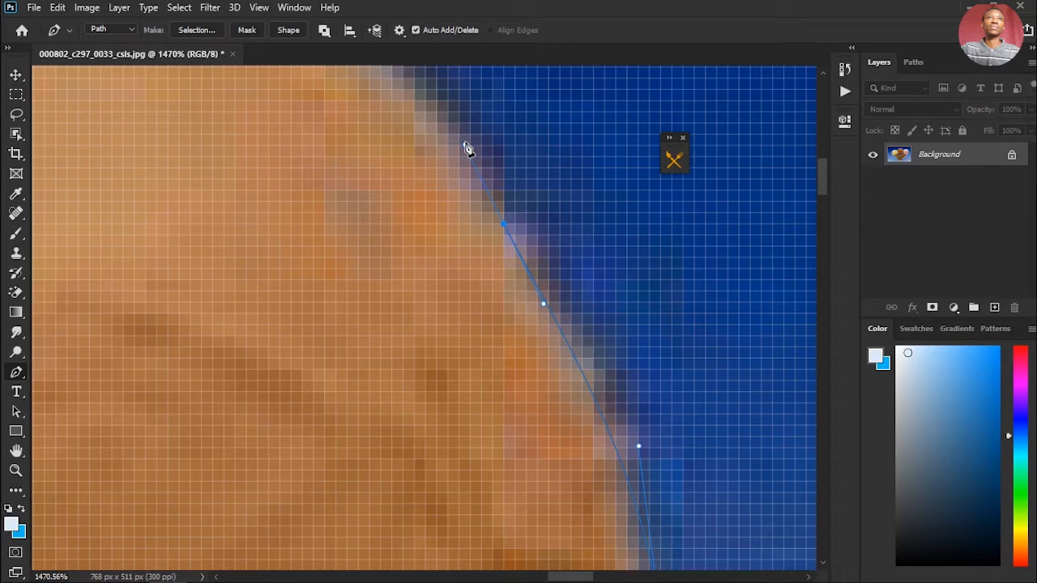
{"action": "left_click_drag", "start_coordinate": [466, 146], "coordinate": [465, 146]}
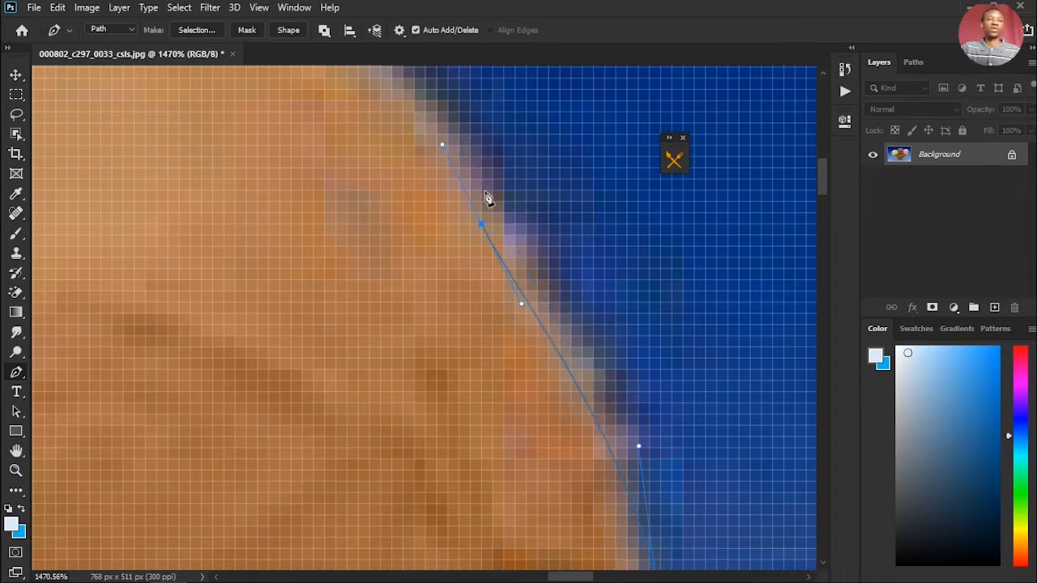
{"action": "key", "text": "ctrl+z"}
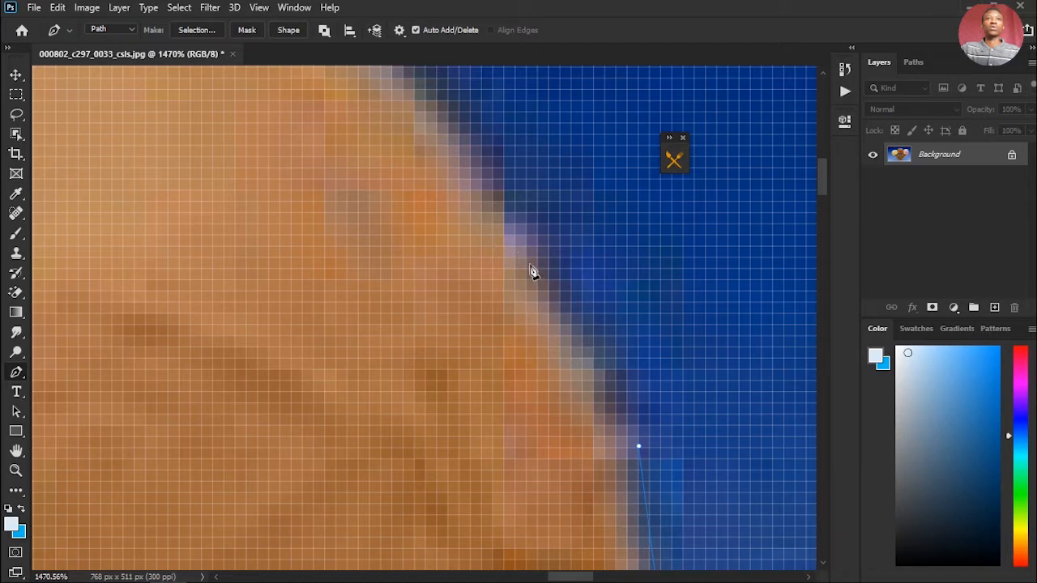
{"action": "left_click", "coordinate": [546, 270]}
{"action": "left_click_drag", "start_coordinate": [492, 198], "coordinate": [520, 230]}
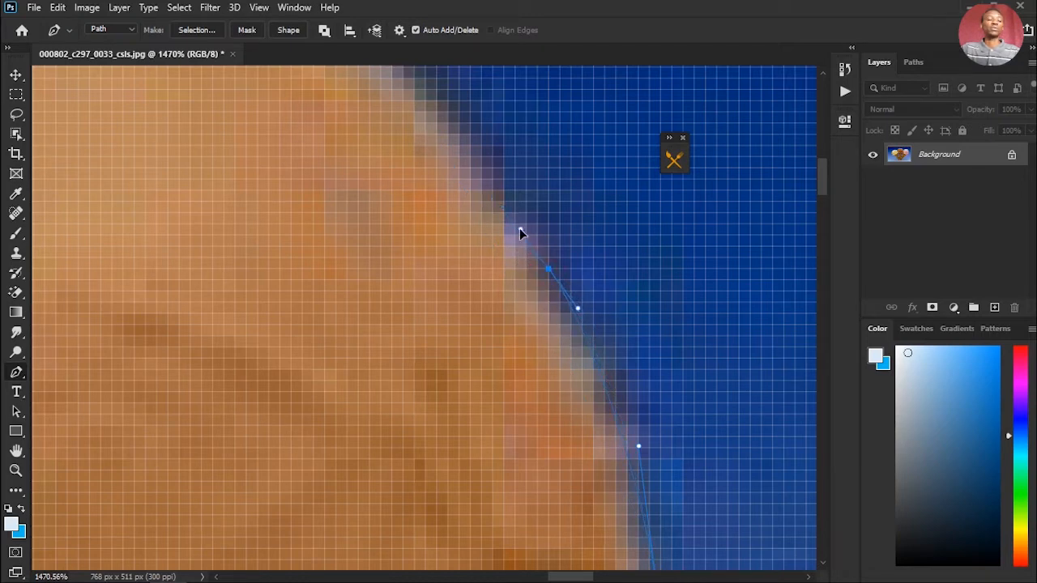
- Extend the path up the brown scoop's right edge with two more short curved segments
{"action": "left_click_drag", "start_coordinate": [481, 168], "coordinate": [470, 142]}
{"action": "left_click_drag", "start_coordinate": [436, 111], "coordinate": [426, 96]}
{"action": "scroll", "coordinate": [501, 176], "scroll_direction": "down", "scroll_amount": 3}
{"action": "scroll", "coordinate": [486, 154], "scroll_direction": "down", "scroll_amount": 3}
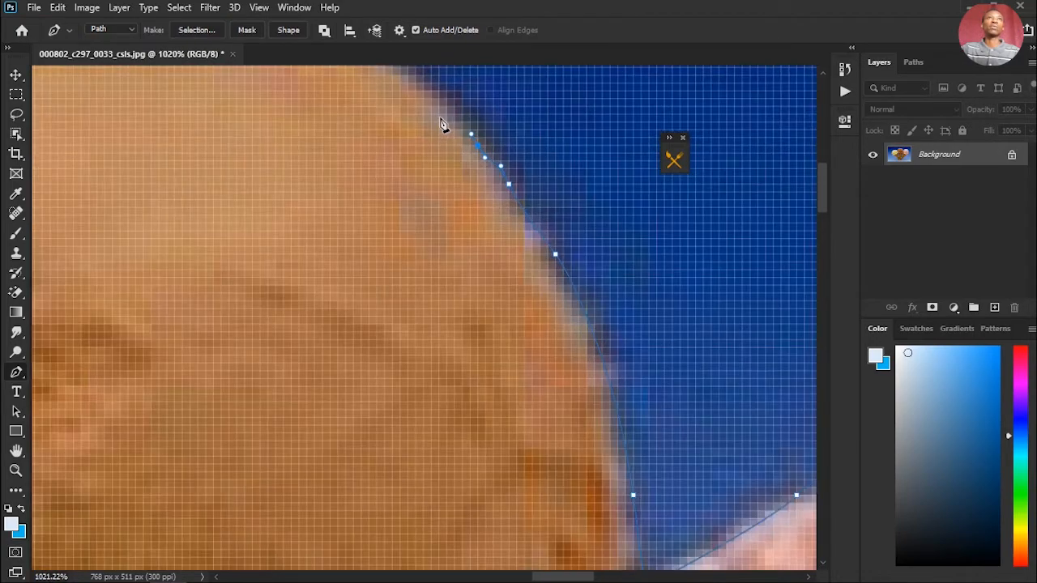
- Delete the last anchor point of the path on the brown scoop's upper right edge
{"action": "scroll", "coordinate": [446, 122], "scroll_direction": "down", "scroll_amount": 1}
{"action": "scroll", "coordinate": [480, 158], "scroll_direction": "up", "scroll_amount": 6}
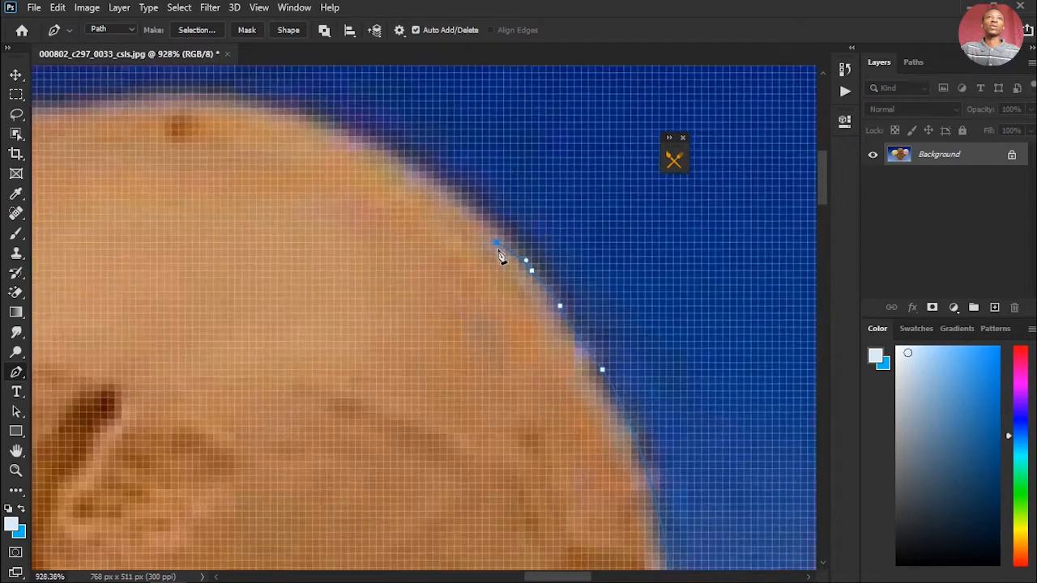
{"action": "scroll", "coordinate": [454, 254], "scroll_direction": "up", "scroll_amount": 1}
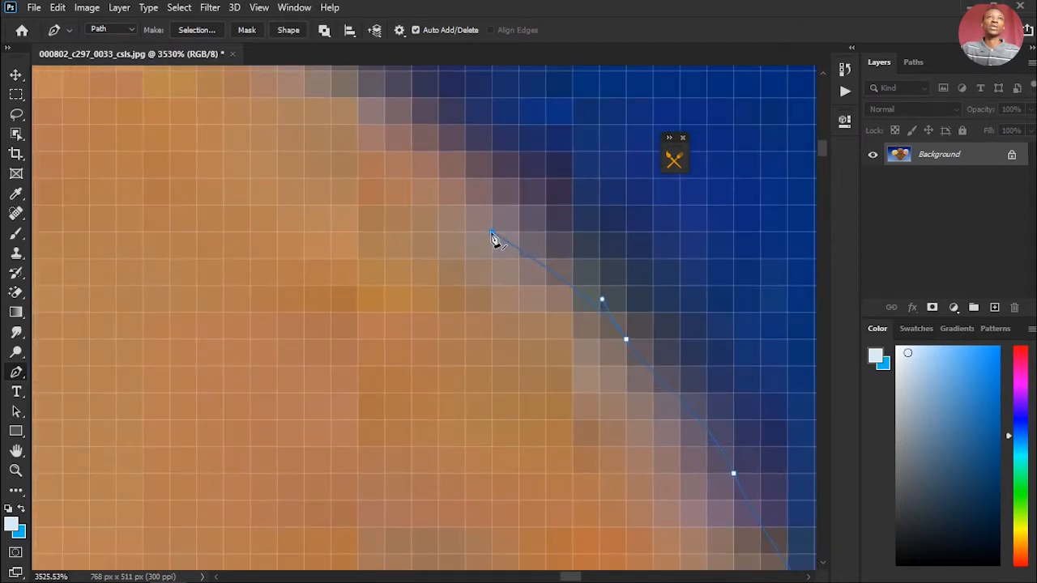
{"action": "right_click", "coordinate": [491, 235]}
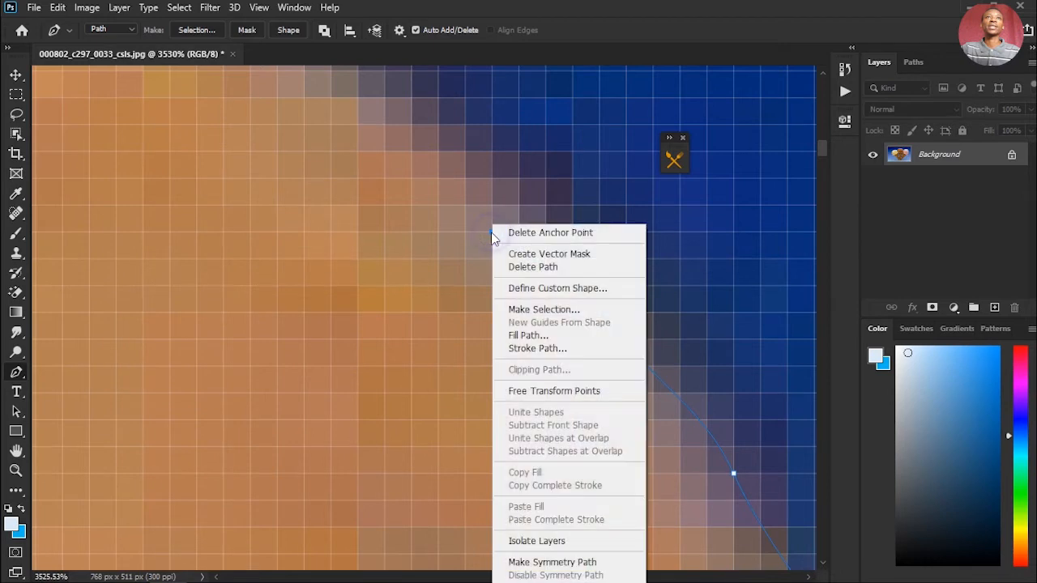
{"action": "left_click", "coordinate": [581, 234]}
{"action": "scroll", "coordinate": [597, 259], "scroll_direction": "down", "scroll_amount": 3}
{"action": "left_click", "coordinate": [535, 220]}
{"action": "scroll", "coordinate": [596, 250], "scroll_direction": "down", "scroll_amount": 5}
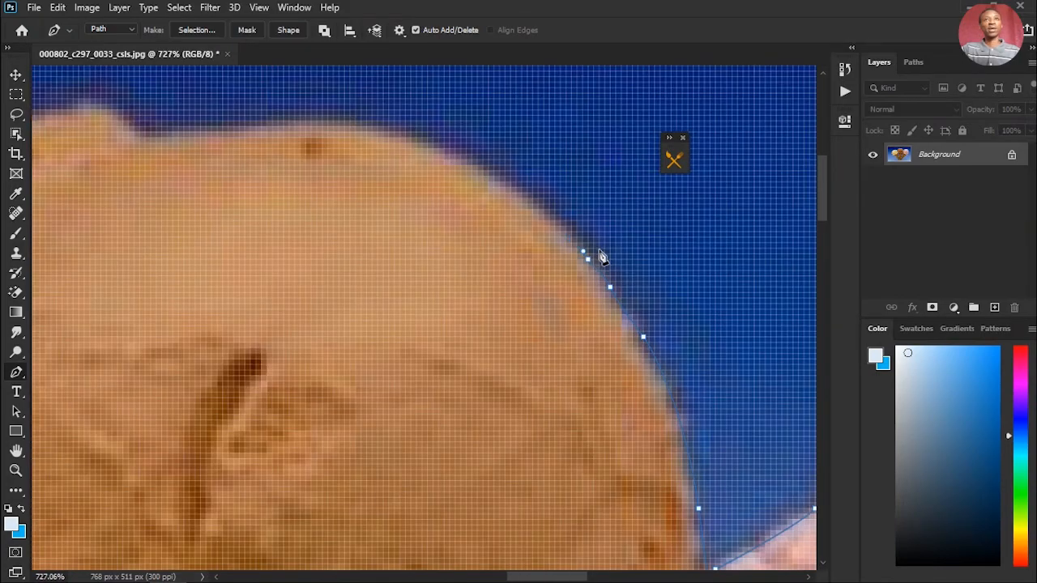
- Delete the next closely spaced anchor points back down the brown scoop's right edge
{"action": "scroll", "coordinate": [607, 257], "scroll_direction": "up", "scroll_amount": 4}
{"action": "scroll", "coordinate": [618, 260], "scroll_direction": "down", "scroll_amount": 4}
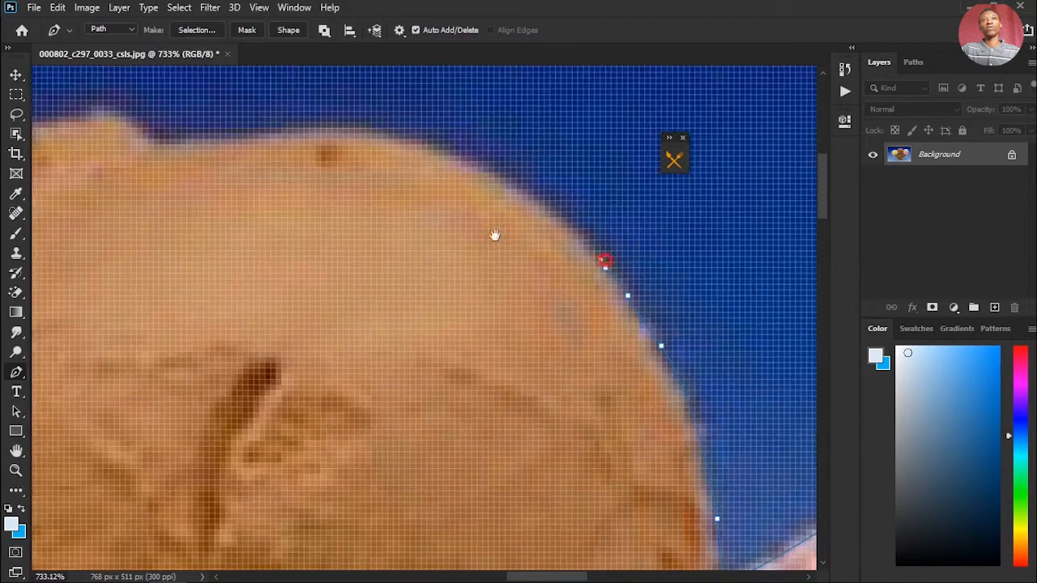
{"action": "left_click_drag", "start_coordinate": [611, 259], "coordinate": [494, 235]}
{"action": "scroll", "coordinate": [505, 252], "scroll_direction": "up", "scroll_amount": 5}
{"action": "left_click", "coordinate": [486, 240]}
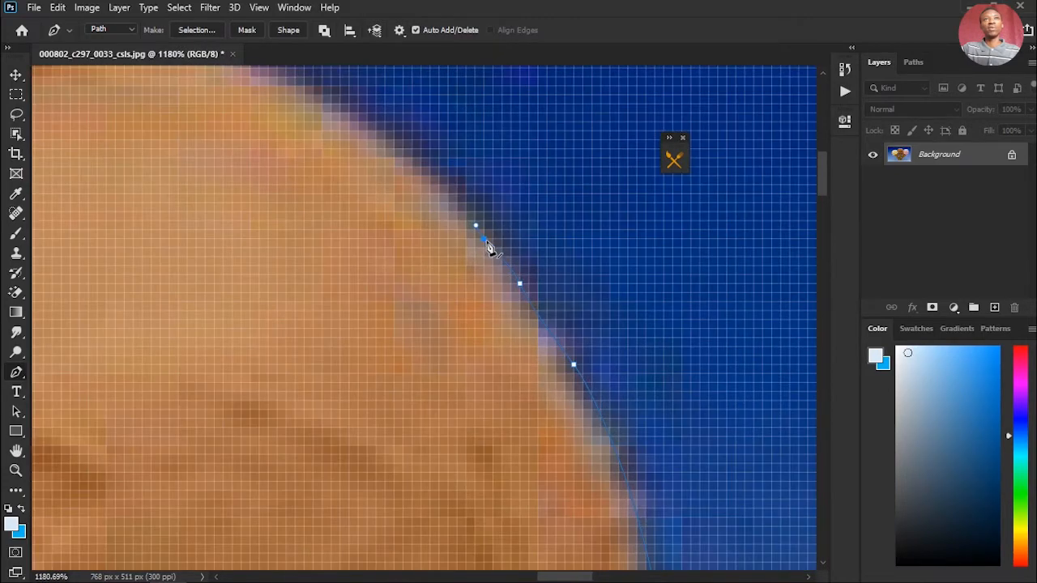
{"action": "right_click", "coordinate": [479, 228]}
{"action": "left_click", "coordinate": [518, 232]}
{"action": "right_click", "coordinate": [520, 286]}
{"action": "left_click", "coordinate": [597, 232]}
{"action": "scroll", "coordinate": [584, 308], "scroll_direction": "down", "scroll_amount": 3}
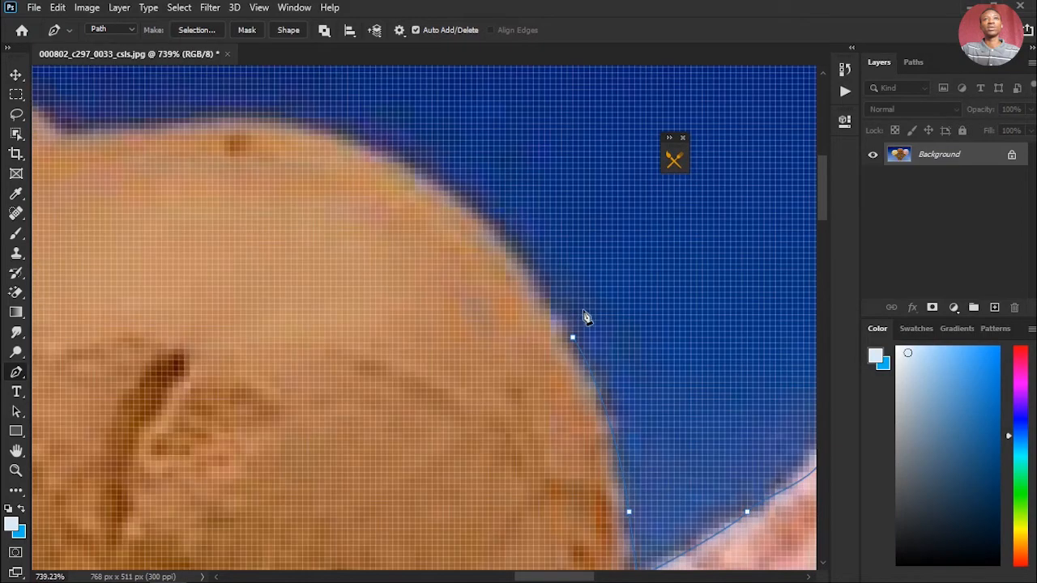
- Delete one more anchor point at the open end of the path on the brown scoop's right edge
{"action": "scroll", "coordinate": [585, 314], "scroll_direction": "up", "scroll_amount": 2}
{"action": "right_click", "coordinate": [565, 346]}
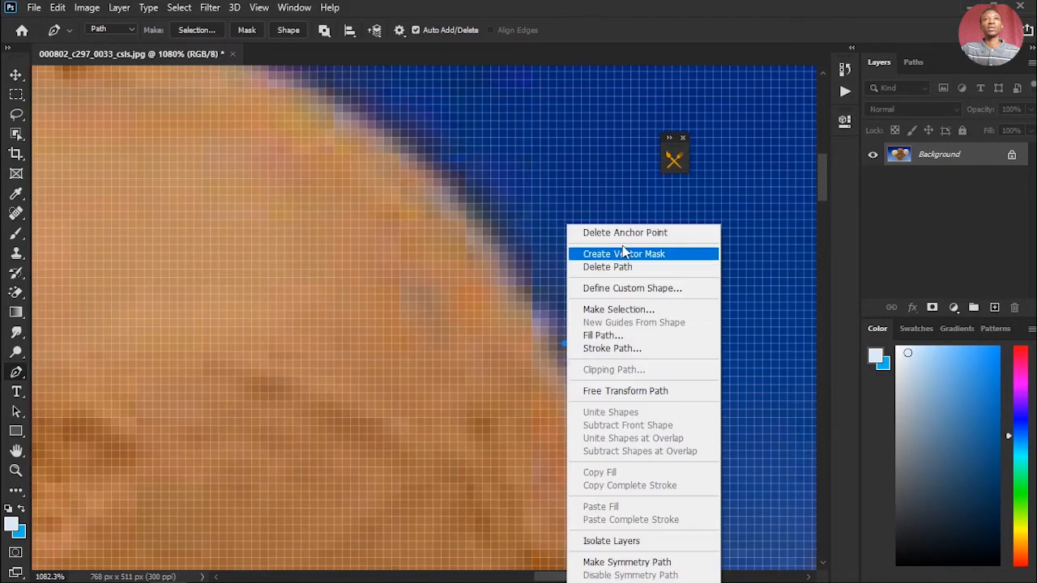
{"action": "left_click", "coordinate": [630, 233]}
{"action": "scroll", "coordinate": [600, 316], "scroll_direction": "down", "scroll_amount": 4}
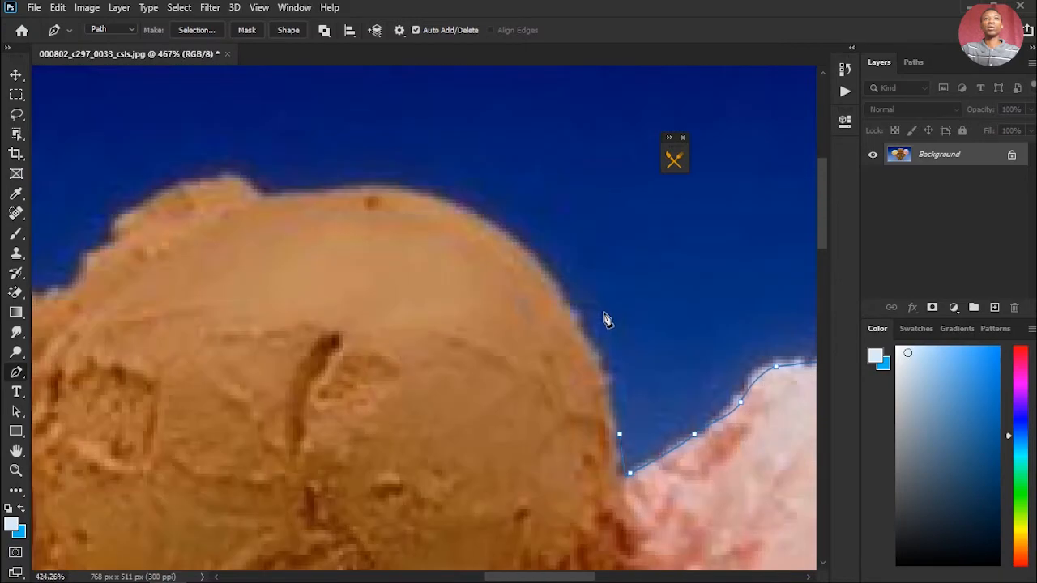
- Try deleting the newest curved anchor point on the brown scoop's right edge and undo the deletion
{"action": "scroll", "coordinate": [608, 319], "scroll_direction": "up", "scroll_amount": 5}
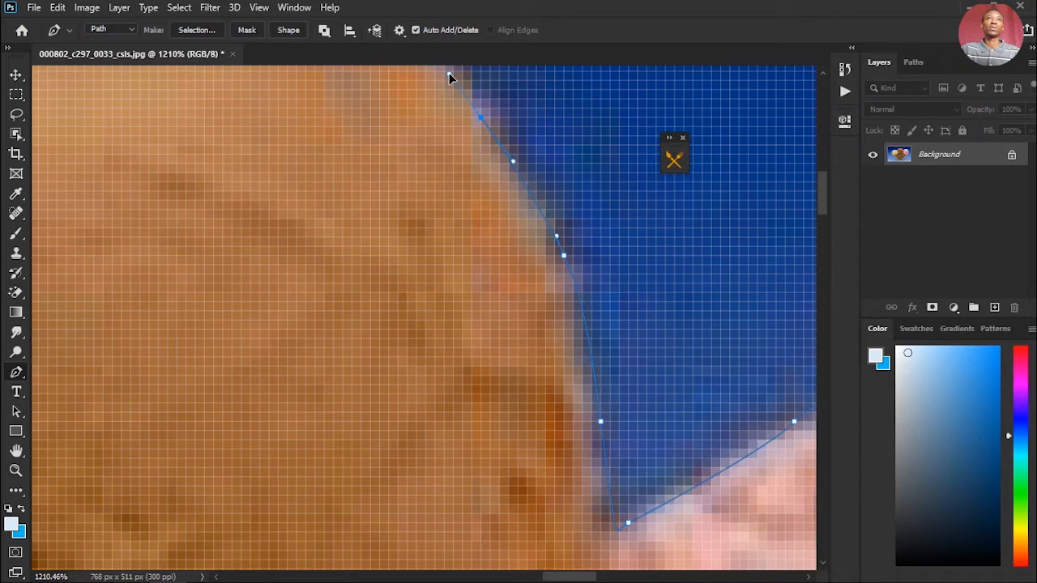
{"action": "right_click", "coordinate": [480, 118]}
{"action": "left_click", "coordinate": [549, 128]}
{"action": "key", "text": "ctrl+z"}
{"action": "right_click", "coordinate": [450, 74]}
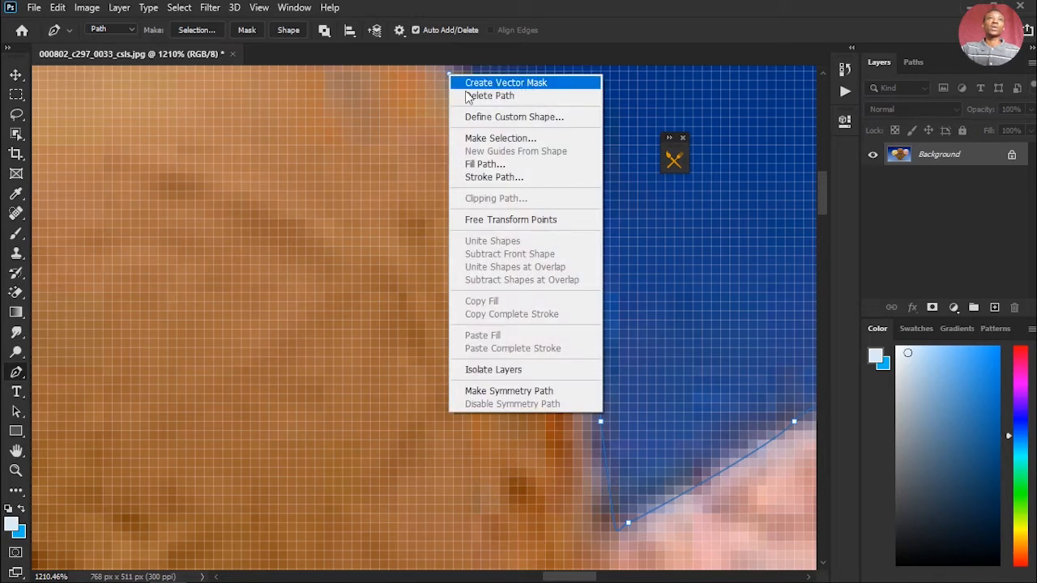
{"action": "left_click", "coordinate": [442, 76]}
- Extend the path with one curved anchor on the brown scoop's upper right edge, undoing the trial anchors placed there
{"action": "scroll", "coordinate": [477, 117], "scroll_direction": "down", "scroll_amount": 3}
{"action": "left_click_drag", "start_coordinate": [477, 122], "coordinate": [484, 172]}
{"action": "scroll", "coordinate": [521, 219], "scroll_direction": "up", "scroll_amount": 2}
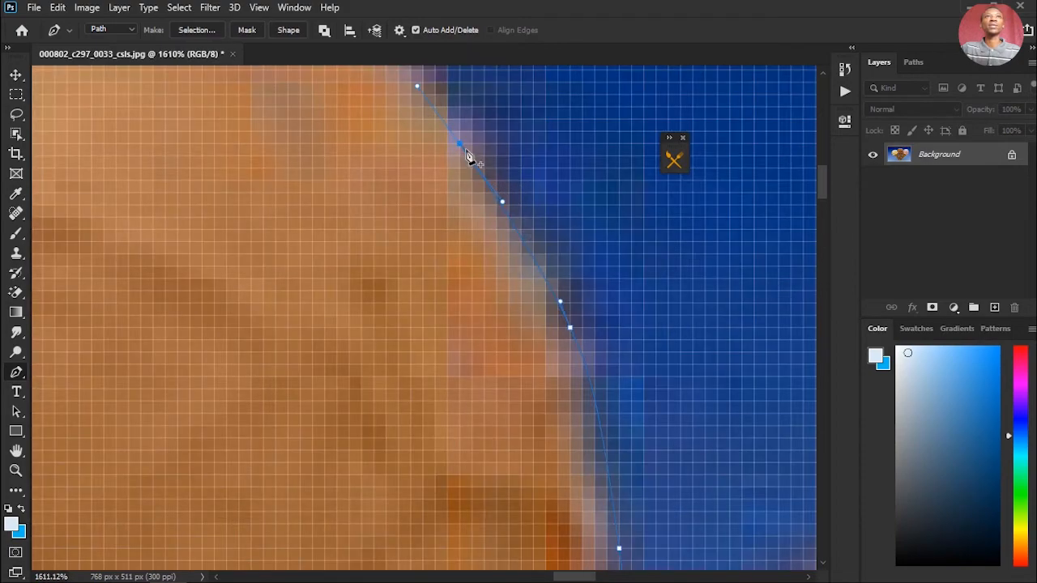
{"action": "scroll", "coordinate": [463, 148], "scroll_direction": "down", "scroll_amount": 1}
{"action": "left_click_drag", "start_coordinate": [478, 159], "coordinate": [508, 192]}
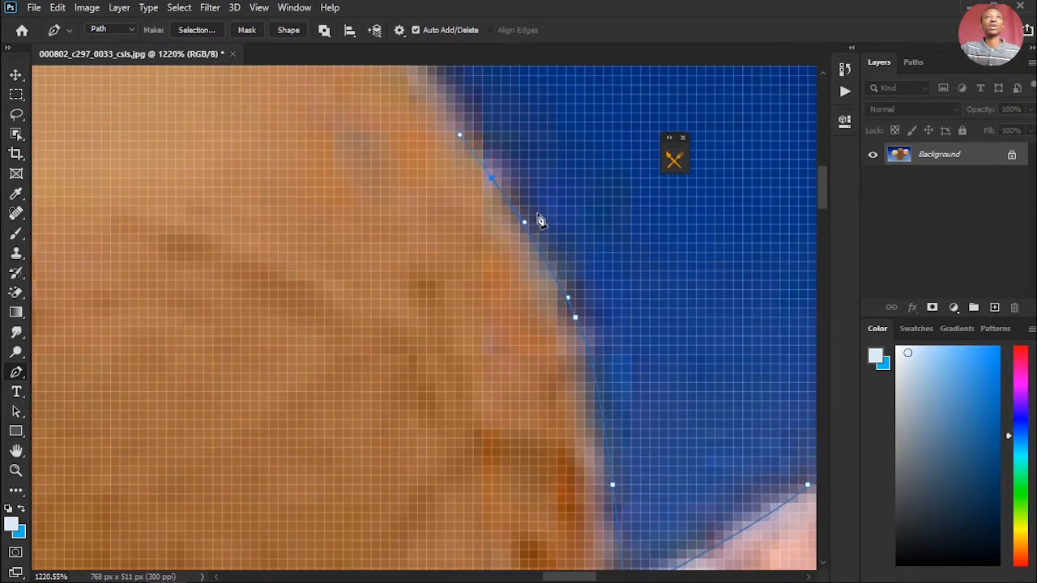
{"action": "left_click_drag", "start_coordinate": [485, 134], "coordinate": [550, 287]}
{"action": "left_click", "coordinate": [477, 195]}
{"action": "left_click", "coordinate": [455, 172]}
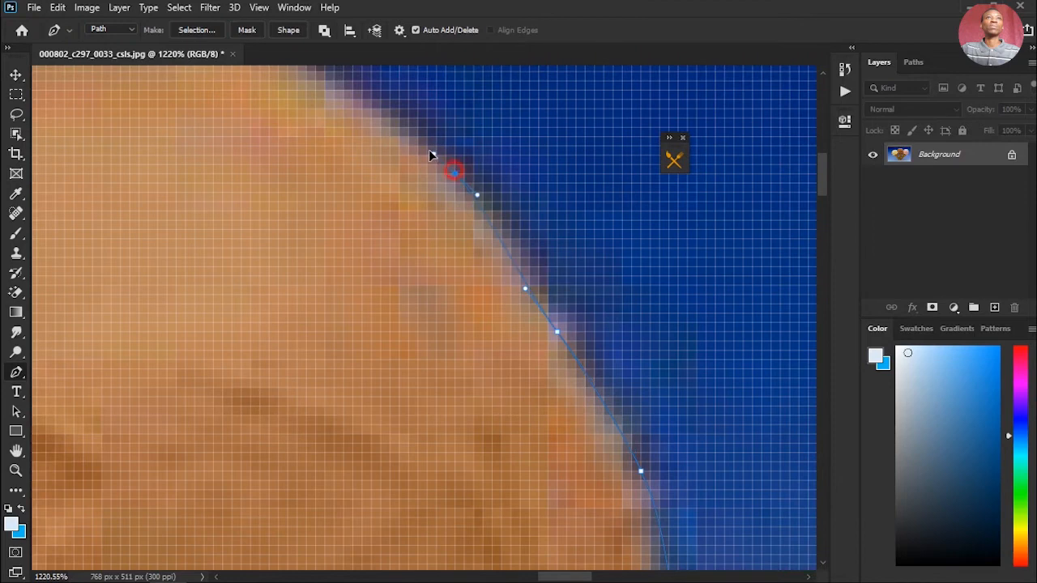
{"action": "key", "text": "ctrl+z"}
{"action": "key", "text": "ctrl+z"}
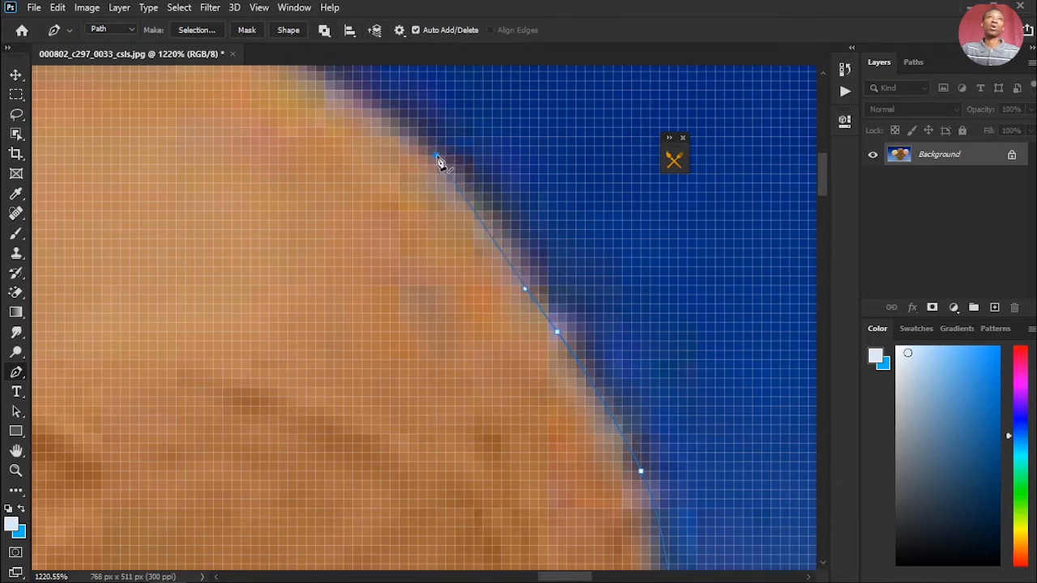
{"action": "key", "text": "ctrl+z"}
{"action": "left_click_drag", "start_coordinate": [410, 132], "coordinate": [397, 129]}
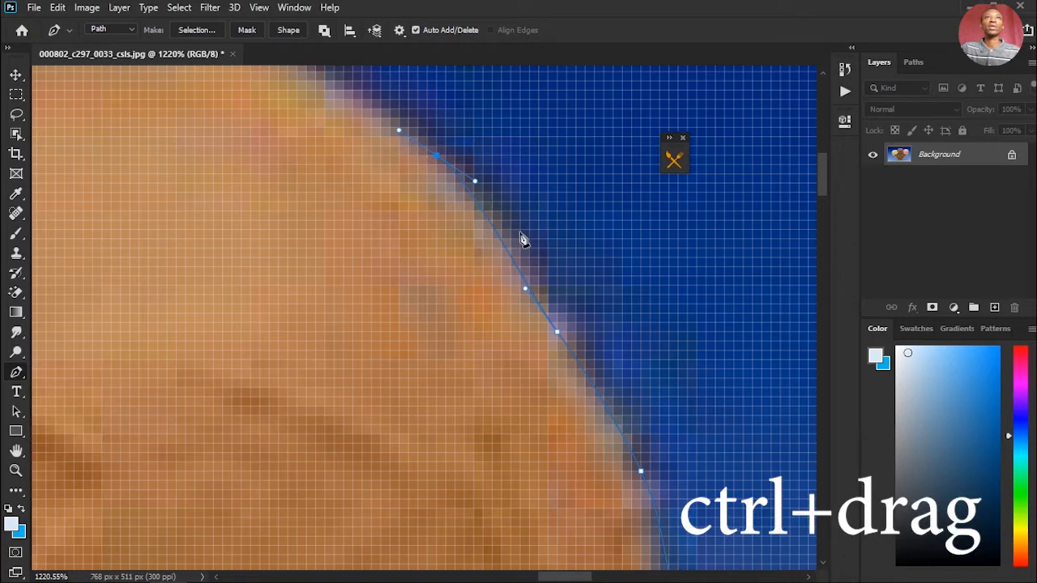
- Extend the path across the brown scoop's top with two curved anchors, ending on the bump at its upper left
{"action": "scroll", "coordinate": [504, 232], "scroll_direction": "down", "scroll_amount": 5}
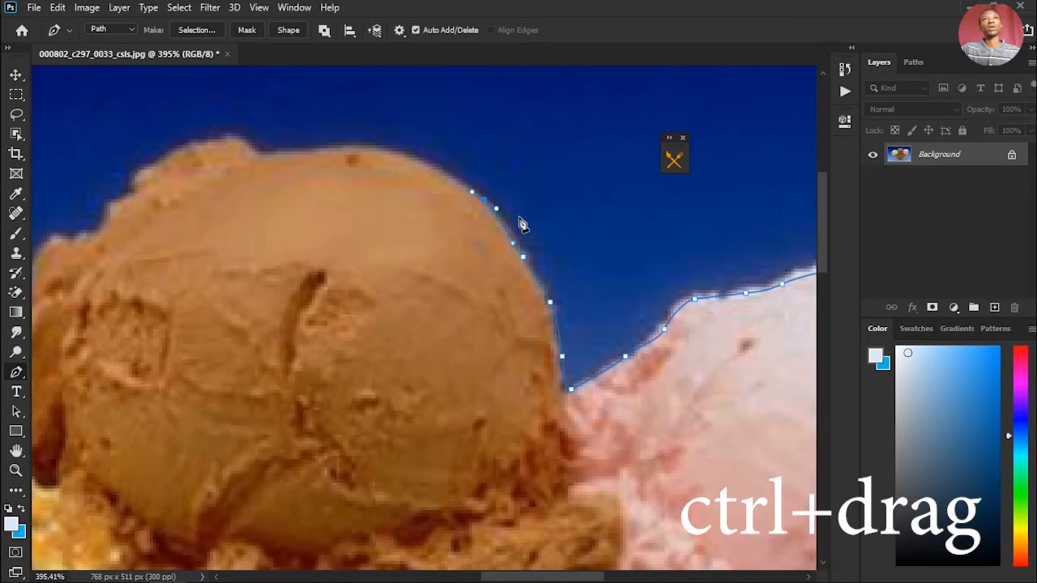
{"action": "scroll", "coordinate": [396, 157], "scroll_direction": "up", "scroll_amount": 3}
{"action": "left_click_drag", "start_coordinate": [499, 190], "coordinate": [262, 244]}
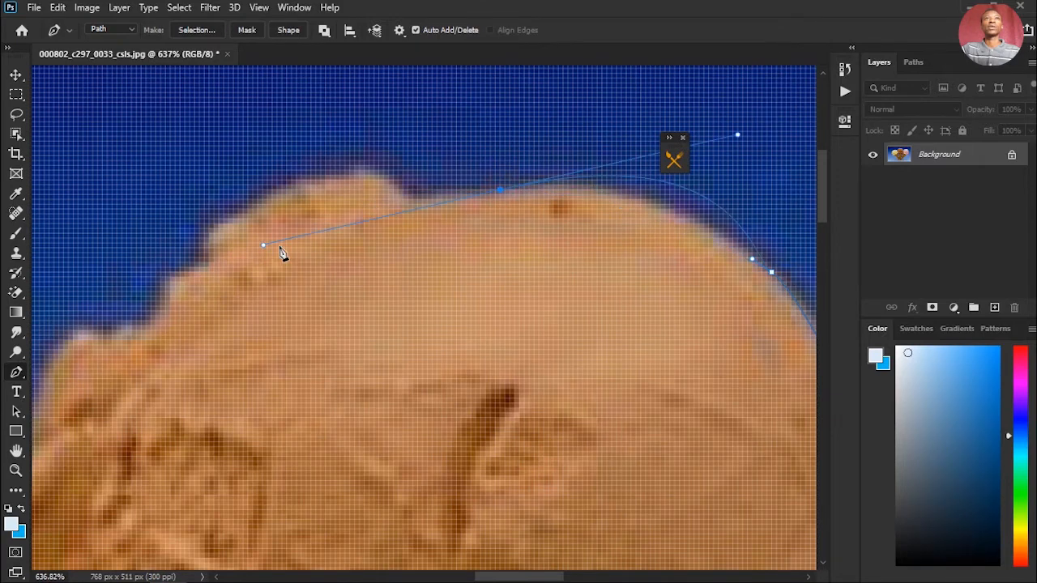
{"action": "scroll", "coordinate": [498, 199], "scroll_direction": "down", "scroll_amount": 3}
{"action": "left_click_drag", "start_coordinate": [399, 215], "coordinate": [379, 221]}
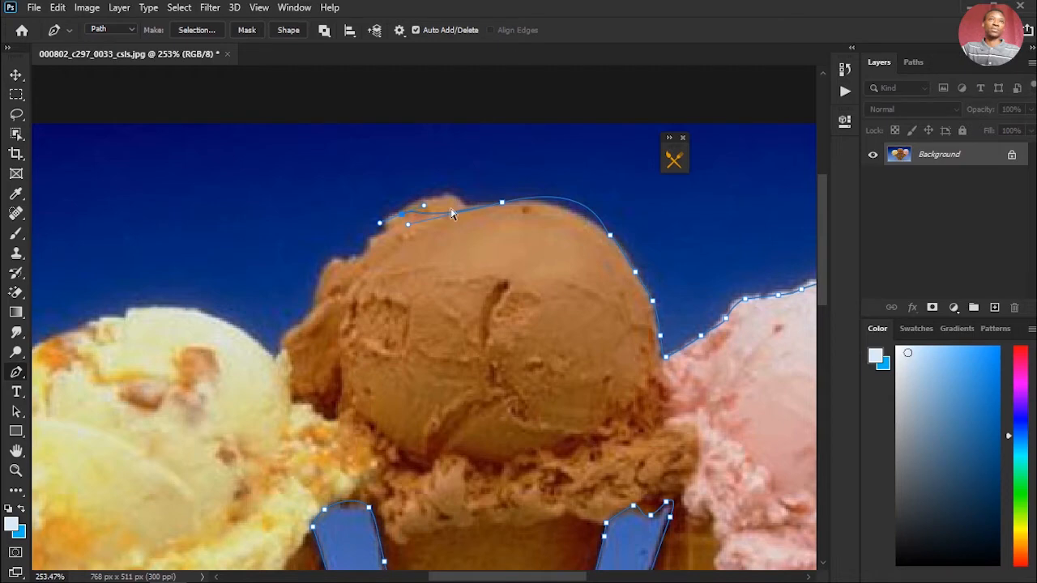
- Adjust both direction handles of the anchor on the brown scoop's top so the curve hugs its upper right edge
{"action": "scroll", "coordinate": [541, 196], "scroll_direction": "up", "scroll_amount": 3}
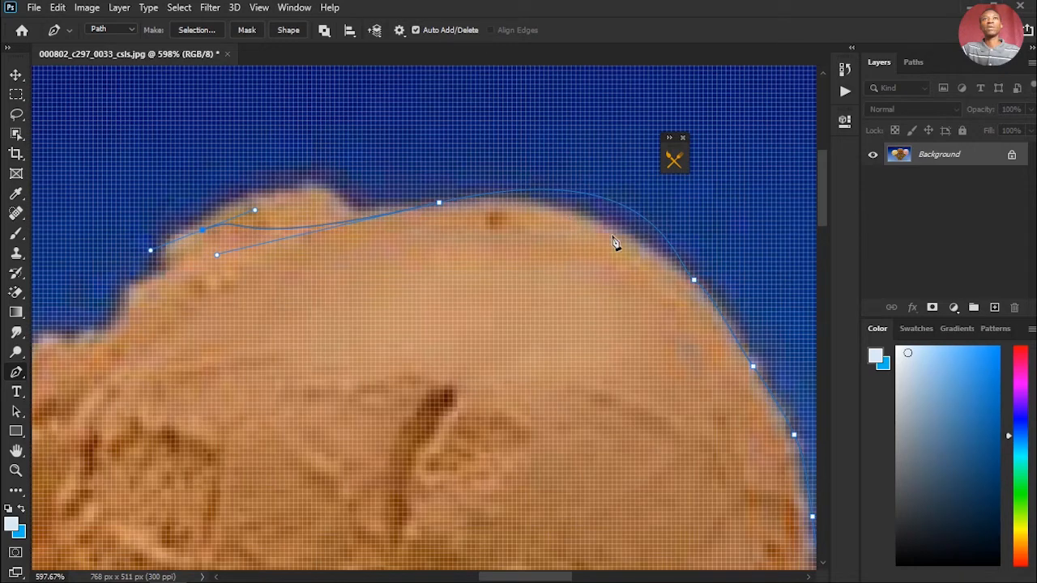
{"action": "scroll", "coordinate": [567, 261], "scroll_direction": "down", "scroll_amount": 2}
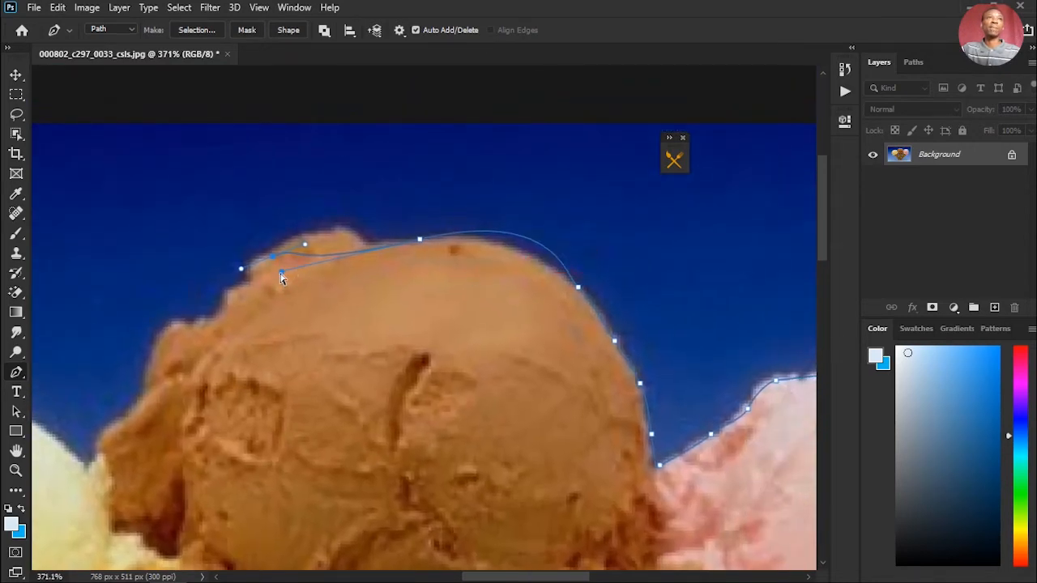
{"action": "left_click_drag", "start_coordinate": [281, 274], "coordinate": [214, 247]}
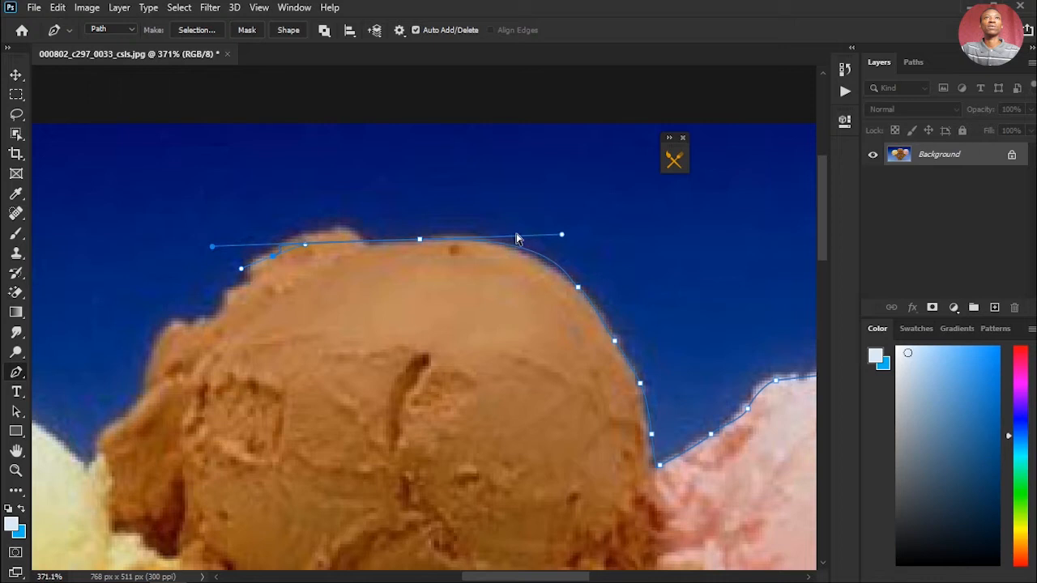
{"action": "left_click_drag", "start_coordinate": [565, 240], "coordinate": [519, 228]}
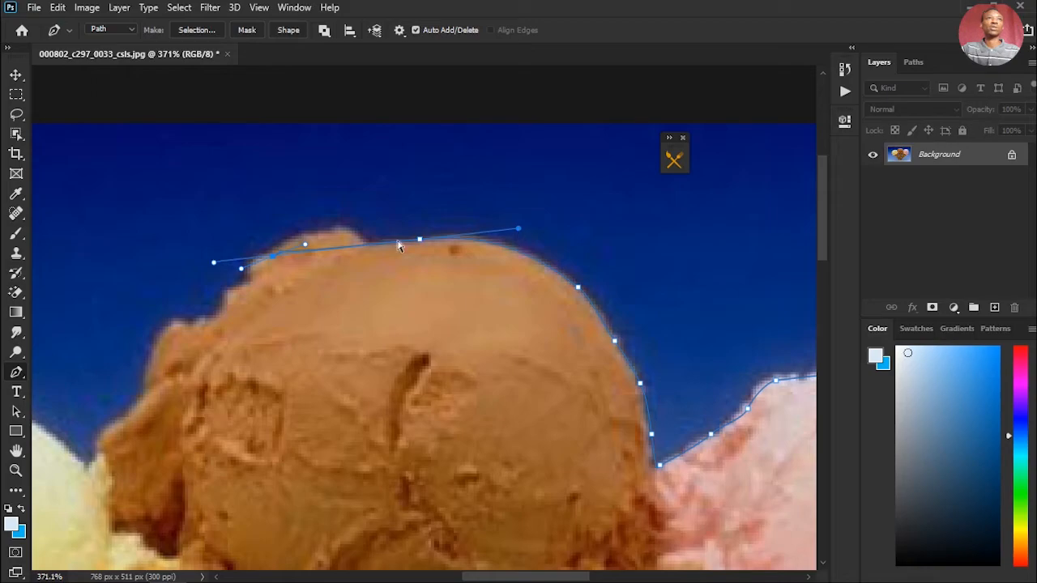
{"action": "scroll", "coordinate": [470, 243], "scroll_direction": "up", "scroll_amount": 3}
{"action": "scroll", "coordinate": [466, 245], "scroll_direction": "down", "scroll_amount": 3}
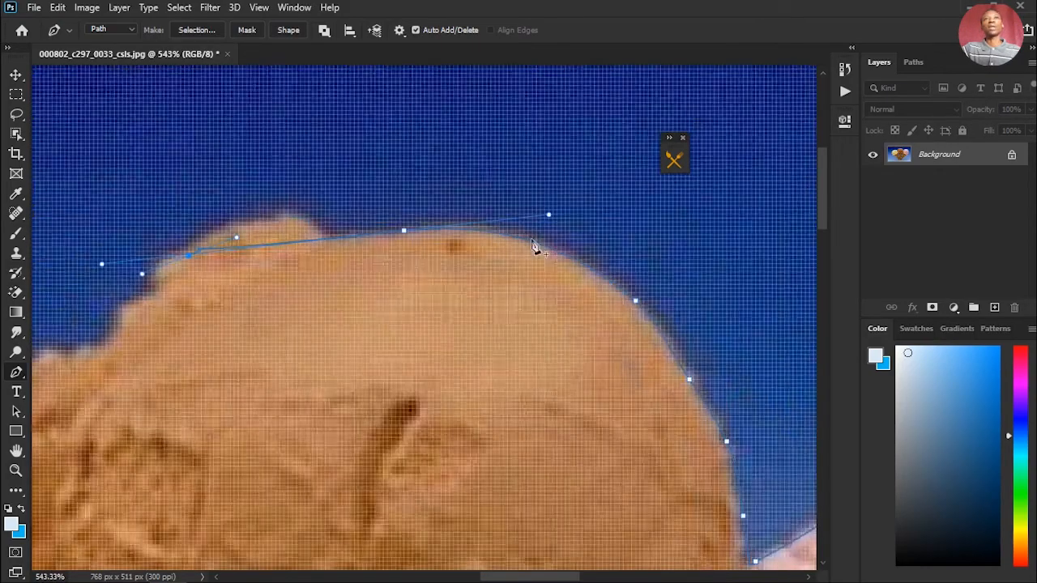
- Delete the last anchor point on the bump at the brown scoop's upper left
{"action": "scroll", "coordinate": [479, 248], "scroll_direction": "up", "scroll_amount": 2}
{"action": "left_click", "coordinate": [316, 232]}
{"action": "key", "text": "ctrl+z"}
{"action": "scroll", "coordinate": [389, 228], "scroll_direction": "down", "scroll_amount": 3}
{"action": "scroll", "coordinate": [194, 231], "scroll_direction": "up", "scroll_amount": 6}
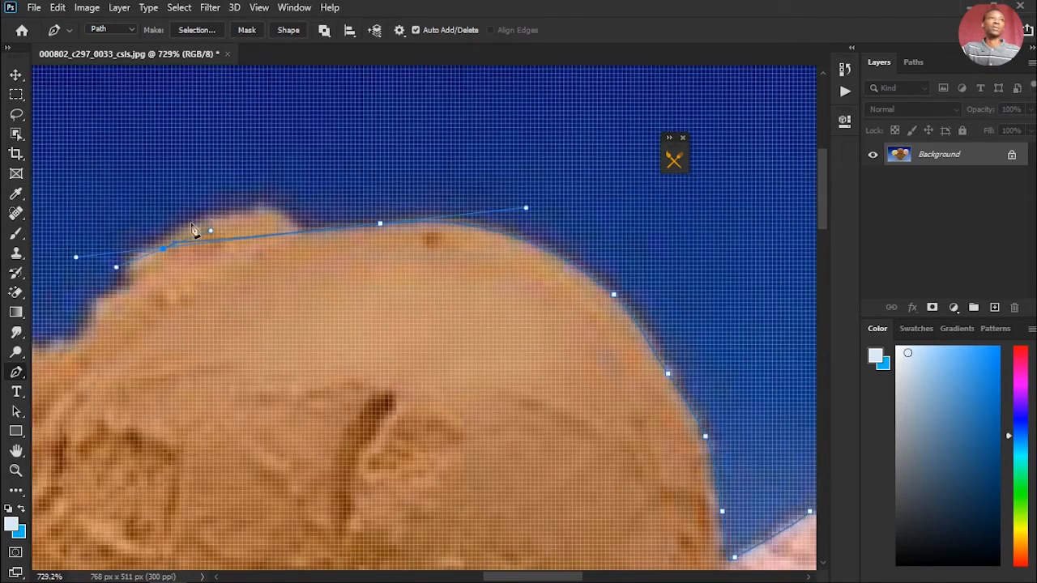
{"action": "scroll", "coordinate": [154, 237], "scroll_direction": "down", "scroll_amount": 4}
{"action": "scroll", "coordinate": [440, 250], "scroll_direction": "down", "scroll_amount": 2}
{"action": "scroll", "coordinate": [143, 246], "scroll_direction": "up", "scroll_amount": 3}
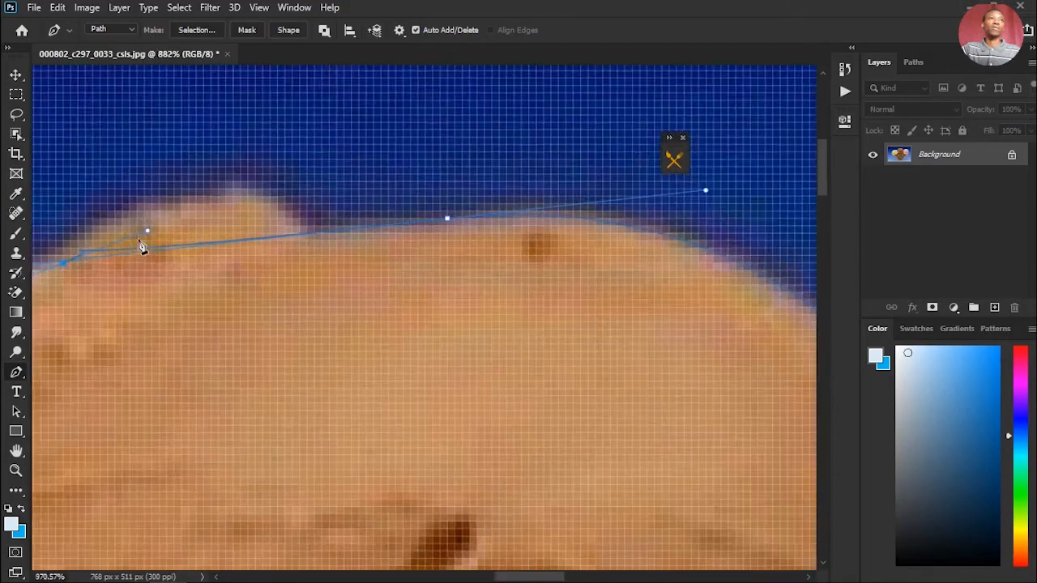
{"action": "scroll", "coordinate": [151, 235], "scroll_direction": "down", "scroll_amount": 3}
{"action": "scroll", "coordinate": [271, 246], "scroll_direction": "up", "scroll_amount": 3}
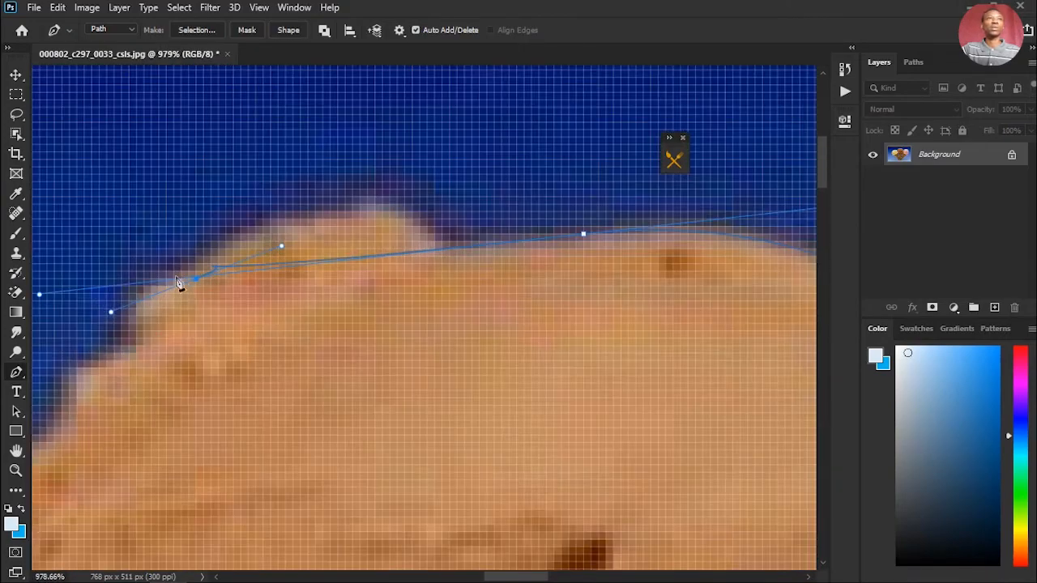
{"action": "right_click", "coordinate": [199, 281]}
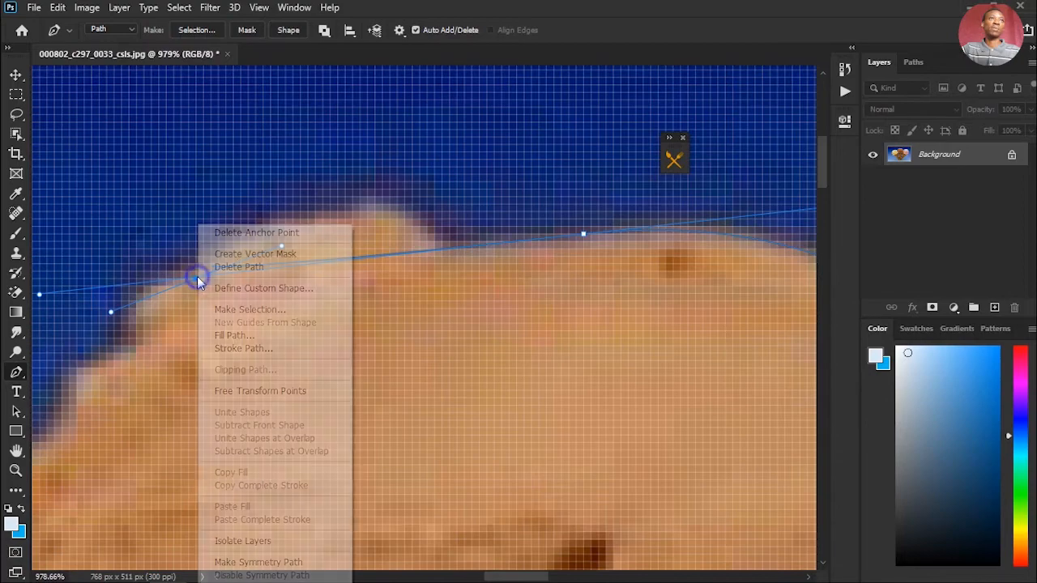
{"action": "left_click", "coordinate": [259, 233]}
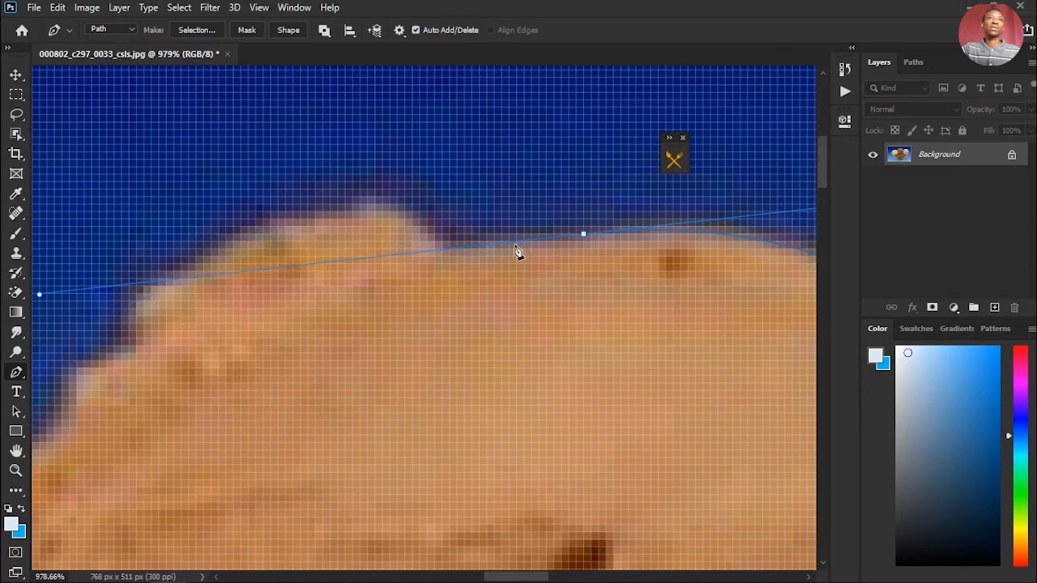
- Resume the path from the brown scoop's top anchor and trace over the upper-left bump with short segments
{"action": "scroll", "coordinate": [487, 258], "scroll_direction": "down", "scroll_amount": 2}
{"action": "scroll", "coordinate": [519, 259], "scroll_direction": "up", "scroll_amount": 4}
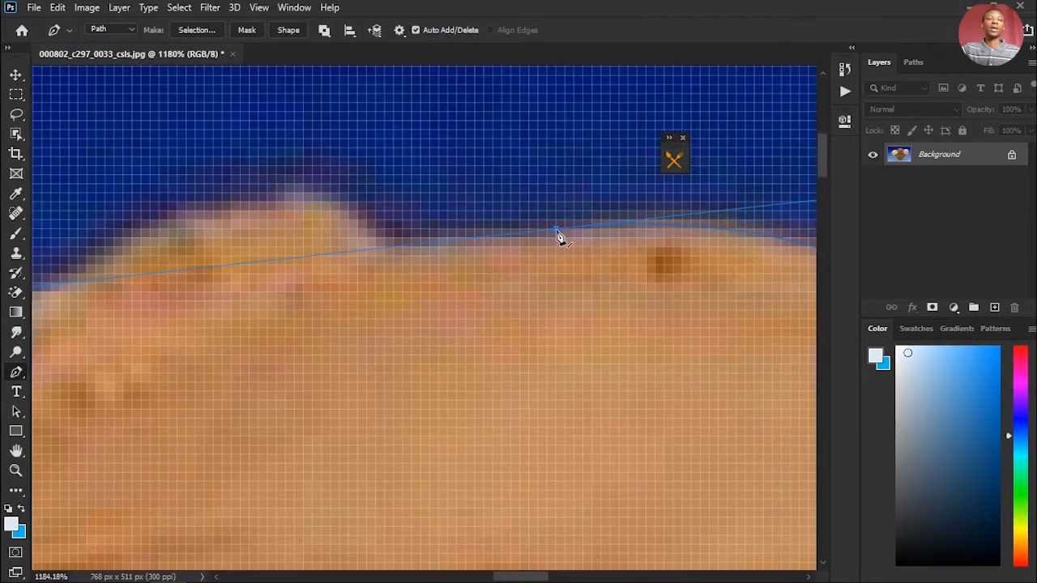
{"action": "left_click", "coordinate": [556, 230]}
{"action": "left_click", "coordinate": [520, 242]}
{"action": "left_click", "coordinate": [458, 246]}
{"action": "left_click", "coordinate": [393, 252]}
{"action": "left_click_drag", "start_coordinate": [340, 211], "coordinate": [331, 201]}
{"action": "left_click_drag", "start_coordinate": [258, 192], "coordinate": [216, 211]}
{"action": "left_click_drag", "start_coordinate": [159, 219], "coordinate": [146, 240]}
- Trace down the brown scoop's uneven left edge with curved anchors toward the cream scoop
{"action": "left_click_drag", "start_coordinate": [271, 216], "coordinate": [509, 130]}
{"action": "left_click_drag", "start_coordinate": [307, 196], "coordinate": [260, 235]}
{"action": "left_click_drag", "start_coordinate": [252, 242], "coordinate": [258, 297]}
{"action": "mouse_move", "coordinate": [196, 323]}
{"action": "left_mouse_down"}
{"action": "mouse_move", "coordinate": [153, 342]}
{"action": "mouse_move", "coordinate": [509, 58]}
{"action": "mouse_move", "coordinate": [501, 65]}
{"action": "left_mouse_up"}
{"action": "left_click_drag", "start_coordinate": [449, 131], "coordinate": [408, 179]}
{"action": "left_click_drag", "start_coordinate": [305, 167], "coordinate": [281, 166]}
{"action": "left_click_drag", "start_coordinate": [241, 220], "coordinate": [221, 289]}
{"action": "left_click_drag", "start_coordinate": [215, 331], "coordinate": [264, 108]}
{"action": "left_click_drag", "start_coordinate": [200, 225], "coordinate": [156, 261]}
{"action": "left_click_drag", "start_coordinate": [119, 297], "coordinate": [96, 322]}
- Turn the path at the junction of the brown and cream scoops and trace up the cream scoop's right edge
{"action": "scroll", "coordinate": [209, 280], "scroll_direction": "down", "scroll_amount": 9}
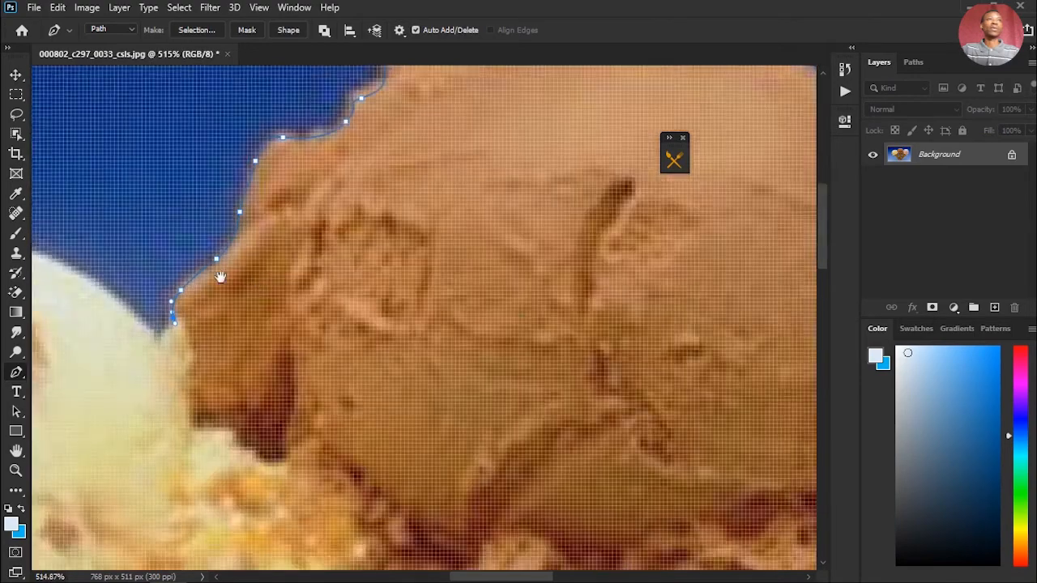
{"action": "left_click_drag", "start_coordinate": [223, 274], "coordinate": [583, 301]}
{"action": "scroll", "coordinate": [537, 355], "scroll_direction": "up", "scroll_amount": 2}
{"action": "left_click", "coordinate": [526, 363]}
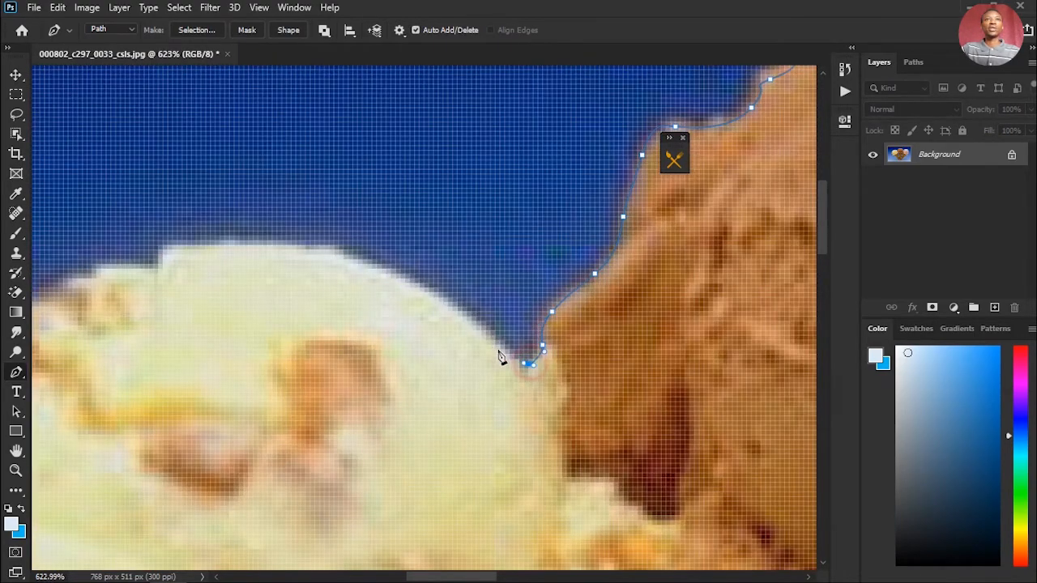
{"action": "left_click", "coordinate": [364, 257]}
{"action": "left_click_drag", "start_coordinate": [319, 252], "coordinate": [309, 246]}
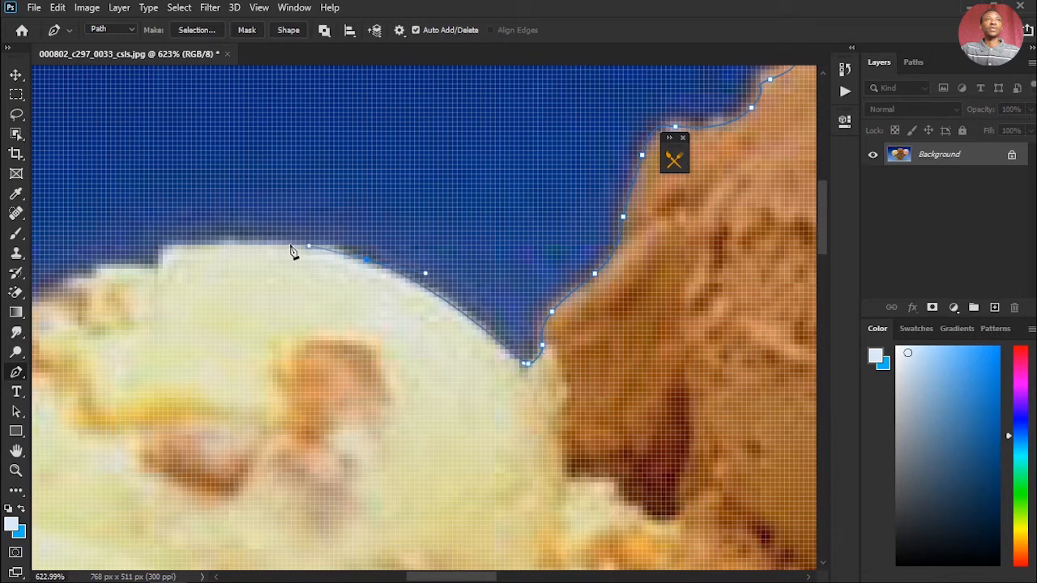
- Trace the path across the cream scoop's top and over the small step toward its left side
{"action": "left_click_drag", "start_coordinate": [201, 245], "coordinate": [101, 276]}
{"action": "left_click", "coordinate": [154, 269]}
{"action": "key", "text": "space"}
{"action": "left_click_drag", "start_coordinate": [188, 270], "coordinate": [459, 246]}
{"action": "left_click_drag", "start_coordinate": [312, 261], "coordinate": [292, 274]}
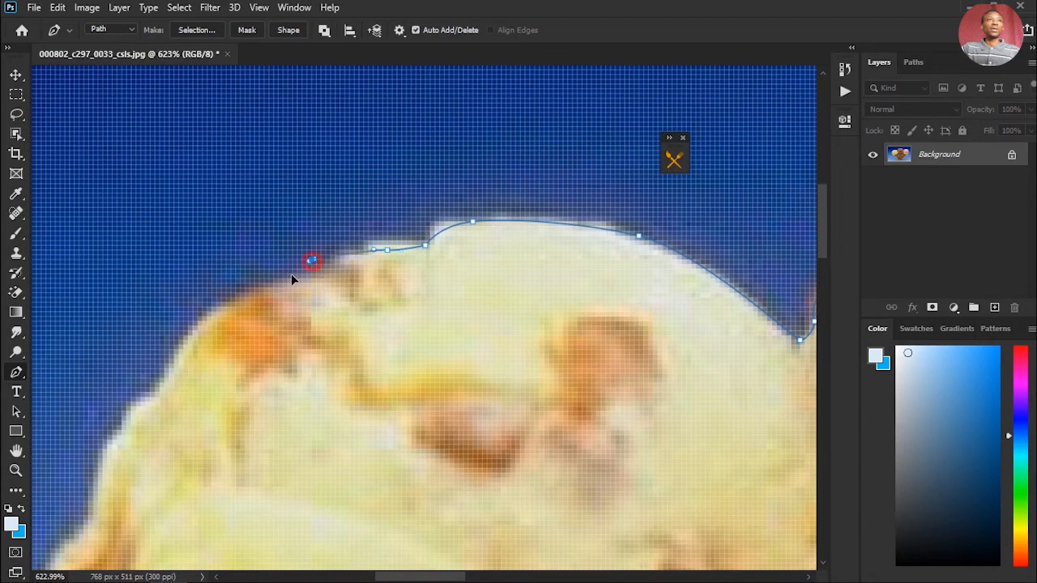
- Continue the path down the cream scoop's upper-left edge, placing curved anchors around its small bumps
{"action": "left_click_drag", "start_coordinate": [182, 335], "coordinate": [179, 338]}
{"action": "left_click_drag", "start_coordinate": [173, 355], "coordinate": [362, 135]}
{"action": "key", "text": "space"}
{"action": "left_click_drag", "start_coordinate": [295, 207], "coordinate": [282, 271]}
{"action": "left_click_drag", "start_coordinate": [265, 309], "coordinate": [240, 326]}
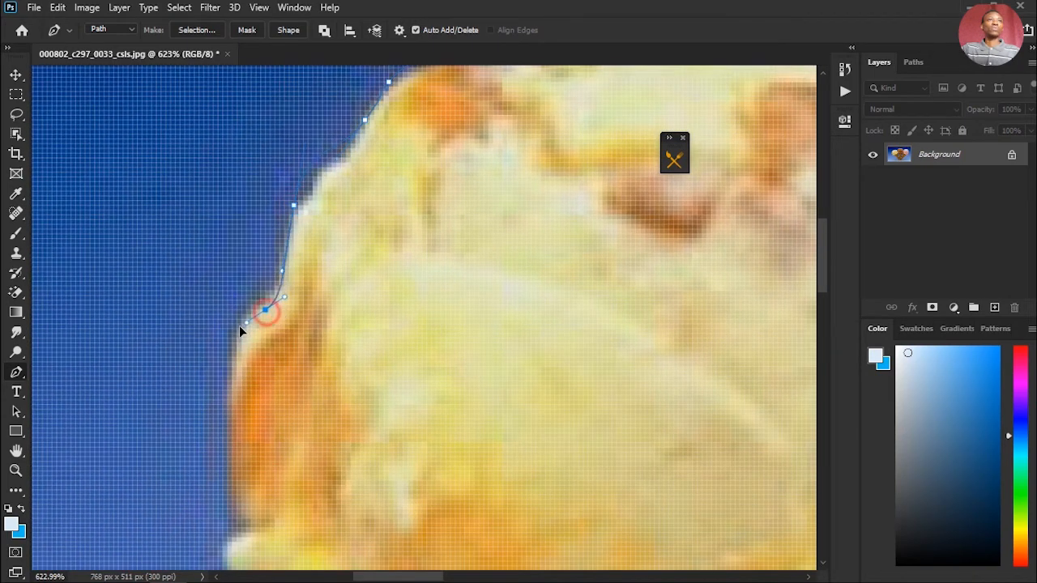
- Trace the path down the cream scoop's lower-left edge with curved anchors as far as the notch above its drip
{"action": "left_click_drag", "start_coordinate": [234, 430], "coordinate": [249, 522]}
{"action": "key", "text": "space"}
{"action": "left_click_drag", "start_coordinate": [266, 481], "coordinate": [291, 251]}
{"action": "left_click_drag", "start_coordinate": [248, 309], "coordinate": [283, 372]}
{"action": "left_click_drag", "start_coordinate": [330, 409], "coordinate": [347, 432]}
{"action": "left_click_drag", "start_coordinate": [387, 480], "coordinate": [286, 345]}
- Turn the path around the notch above the drip and adjust the notch's anchor and handles to fit the edge
{"action": "left_click", "coordinate": [350, 499]}
{"action": "key", "text": "space"}
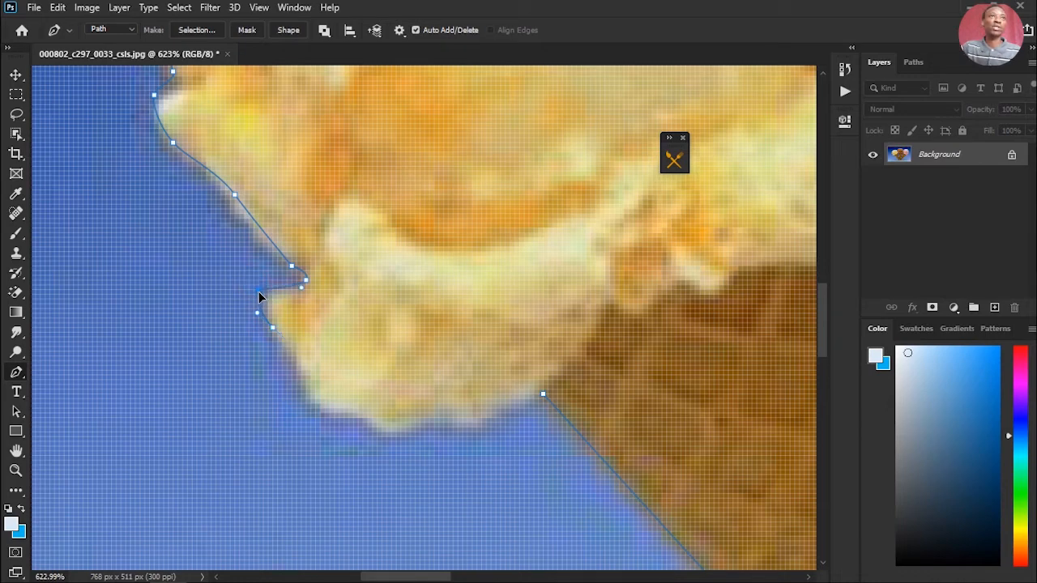
{"action": "left_click", "coordinate": [293, 267]}
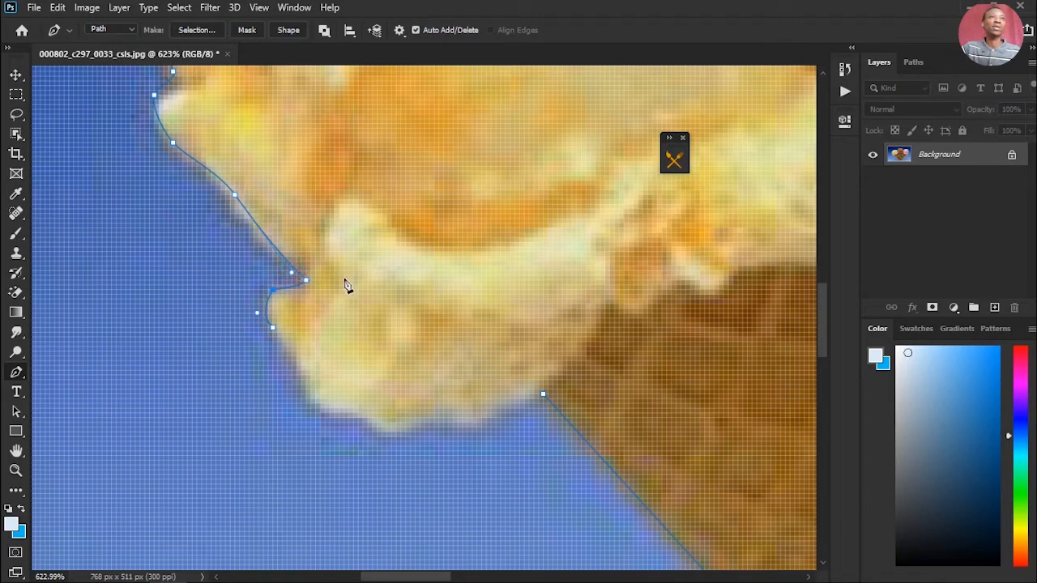
{"action": "mouse_move", "coordinate": [294, 279]}
{"action": "left_mouse_down"}
{"action": "mouse_move", "coordinate": [271, 287]}
{"action": "mouse_move", "coordinate": [334, 256]}
{"action": "mouse_move", "coordinate": [297, 282]}
{"action": "mouse_move", "coordinate": [309, 281]}
{"action": "left_mouse_up"}
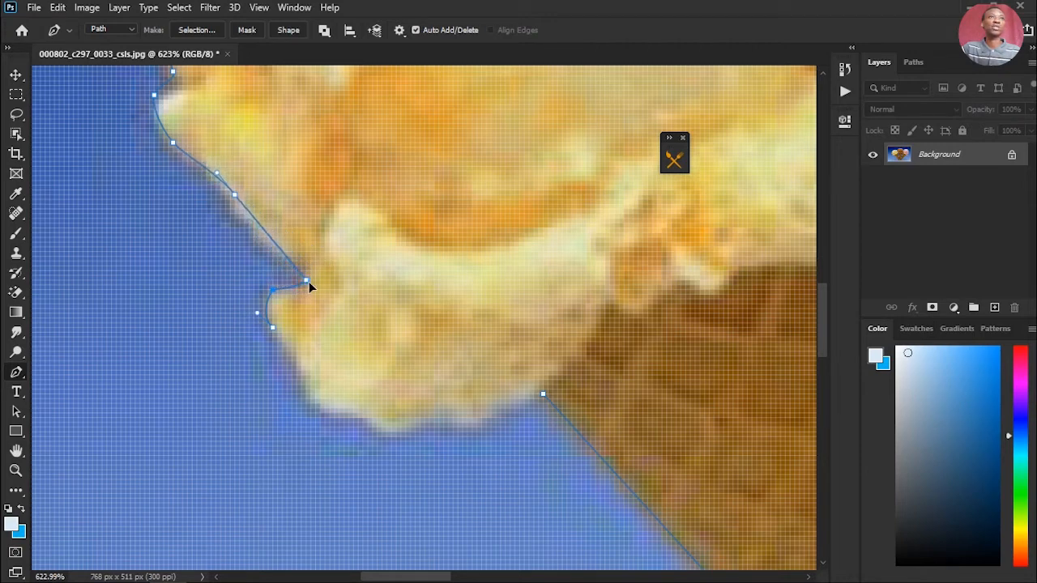
- Trace around the cream scoop's bottom drip with curved anchors up to its junction with the left cone
{"action": "left_click", "coordinate": [272, 328]}
{"action": "mouse_move", "coordinate": [306, 380]}
{"action": "left_mouse_down"}
{"action": "mouse_move", "coordinate": [319, 417]}
{"action": "mouse_move", "coordinate": [314, 390]}
{"action": "left_mouse_up"}
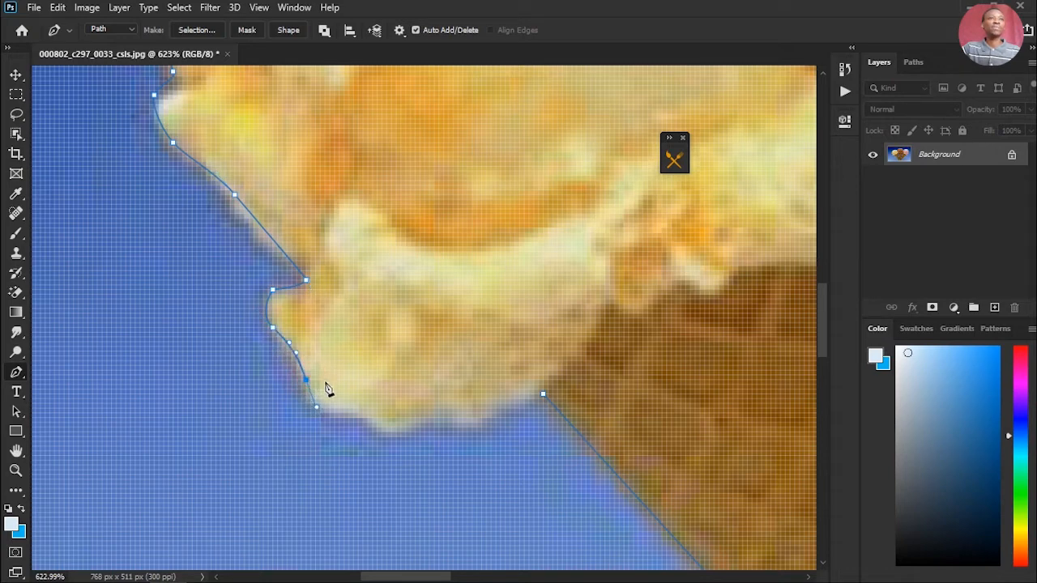
{"action": "left_click_drag", "start_coordinate": [367, 423], "coordinate": [525, 394]}
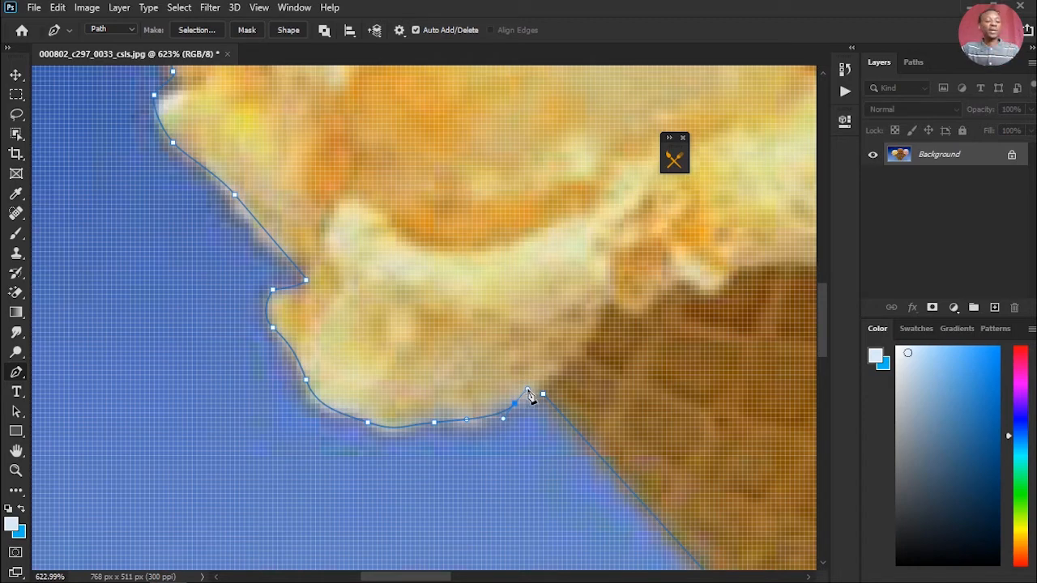
{"action": "scroll", "coordinate": [527, 394], "scroll_direction": "down", "scroll_amount": 2}
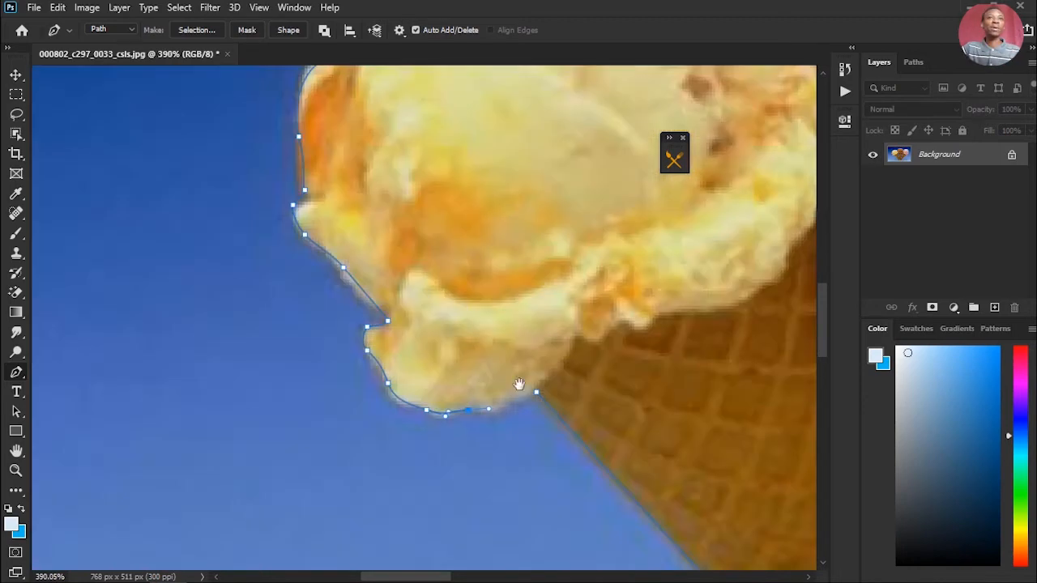
{"action": "left_click_drag", "start_coordinate": [527, 394], "coordinate": [344, 392]}
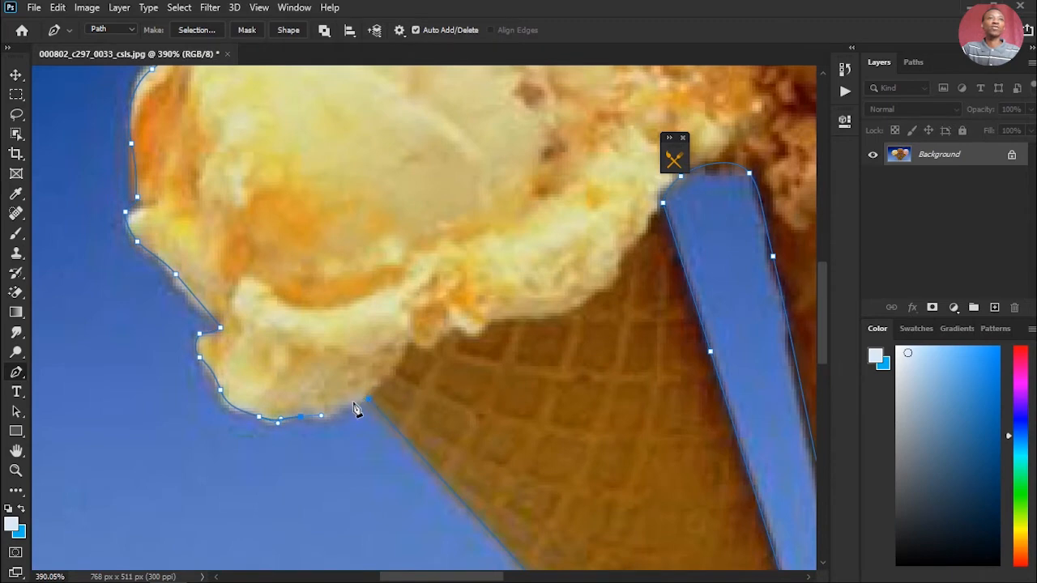
{"action": "left_click_drag", "start_coordinate": [368, 391], "coordinate": [383, 381]}
- Extend the path from the cream scoop's junction along the left cone's outer edge down to its tip
{"action": "scroll", "coordinate": [369, 395], "scroll_direction": "down", "scroll_amount": 3}
{"action": "scroll", "coordinate": [364, 375], "scroll_direction": "up", "scroll_amount": 5}
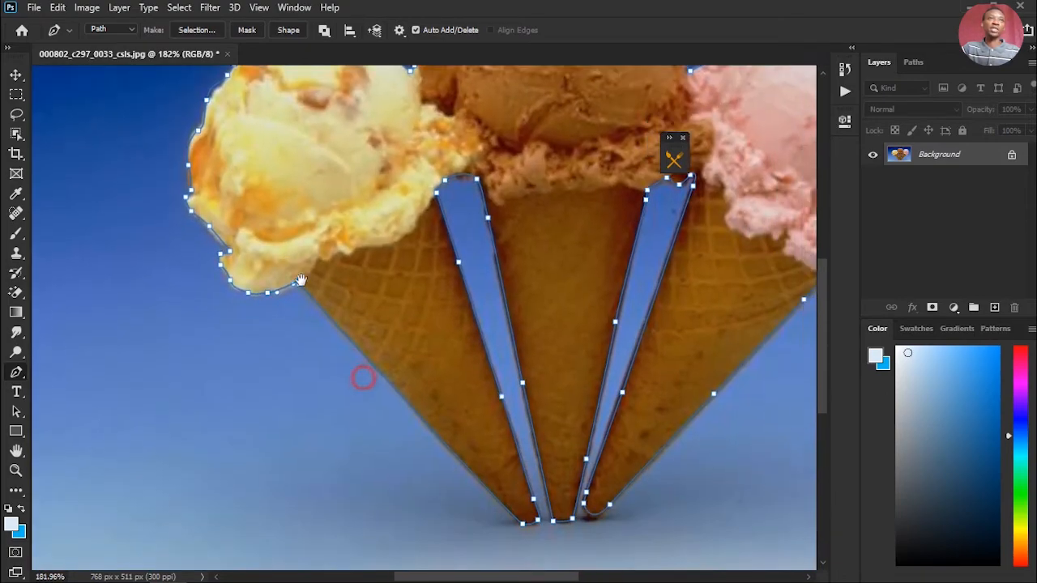
{"action": "scroll", "coordinate": [299, 272], "scroll_direction": "up", "scroll_amount": 1}
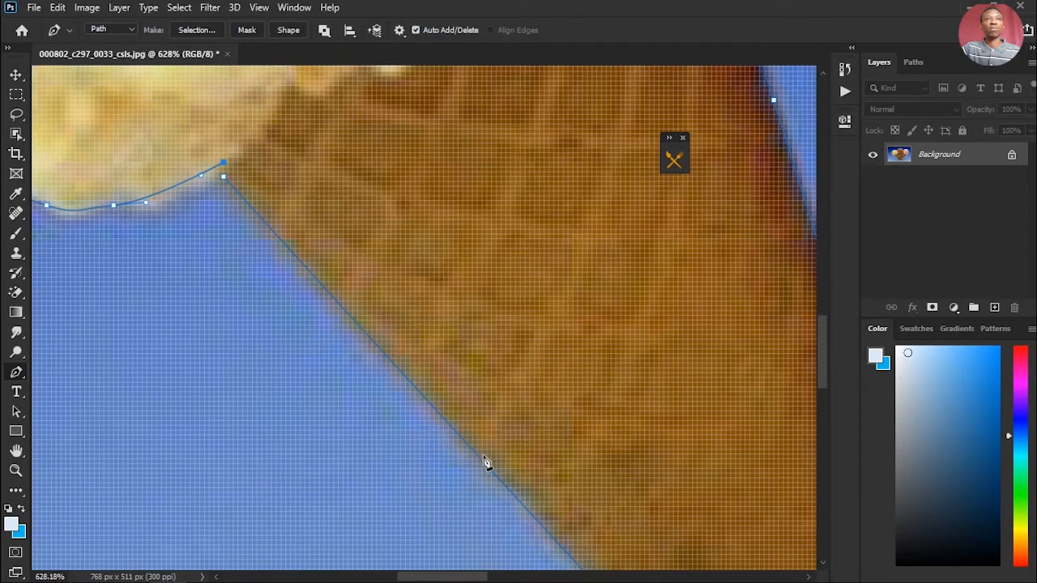
{"action": "left_click", "coordinate": [491, 461]}
{"action": "scroll", "coordinate": [491, 463], "scroll_direction": "down", "scroll_amount": 6}
{"action": "left_click_drag", "start_coordinate": [490, 459], "coordinate": [350, 191]}
{"action": "scroll", "coordinate": [440, 326], "scroll_direction": "up", "scroll_amount": 4}
{"action": "scroll", "coordinate": [433, 294], "scroll_direction": "down", "scroll_amount": 6}
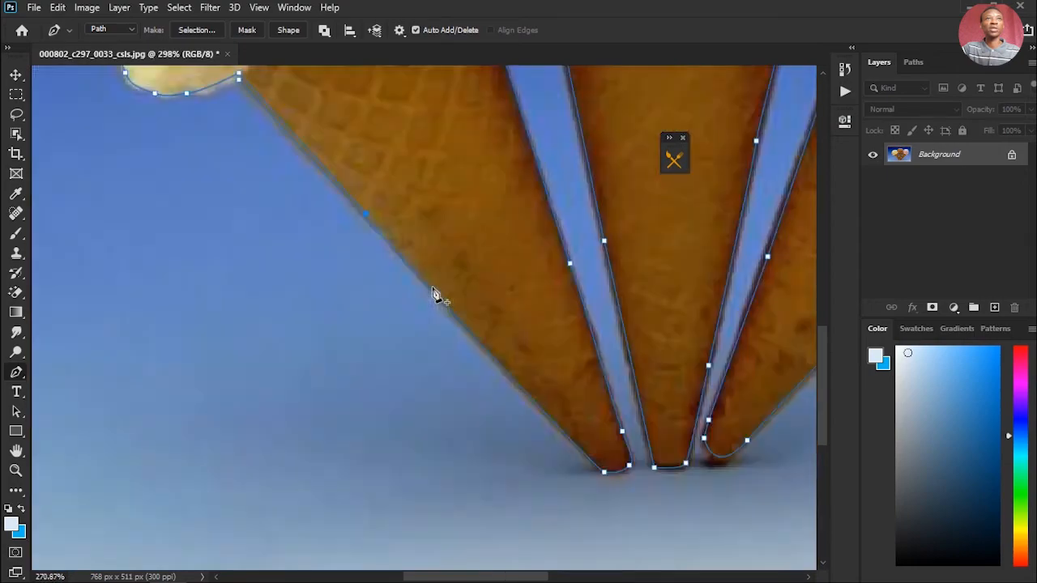
{"action": "scroll", "coordinate": [431, 288], "scroll_direction": "down", "scroll_amount": 5}
{"action": "scroll", "coordinate": [532, 400], "scroll_direction": "up", "scroll_amount": 11}
{"action": "left_click", "coordinate": [556, 410]}
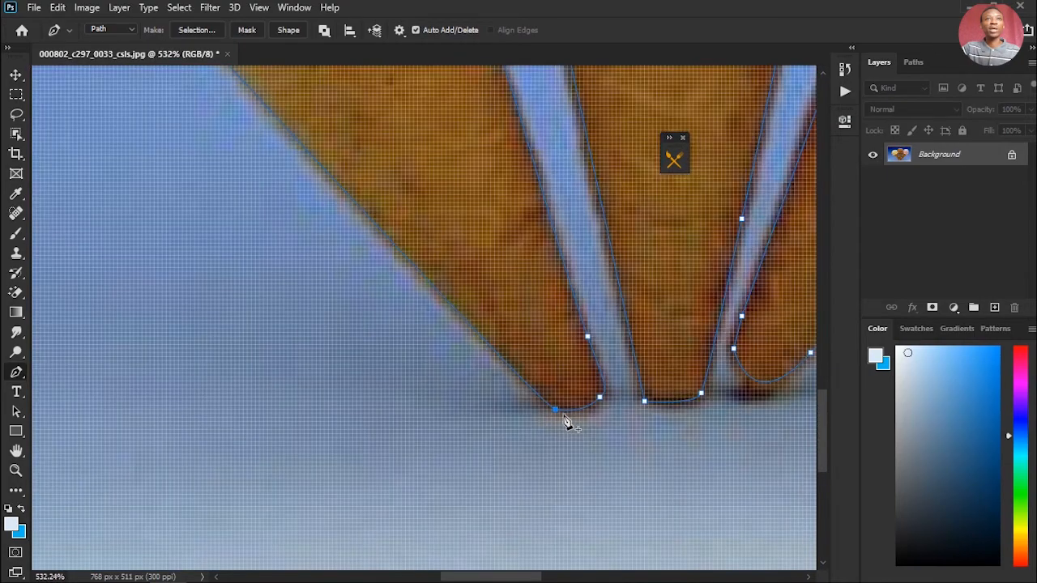
- Delete the redundant anchor point just below the junction of the cream scoop and the left cone
{"action": "scroll", "coordinate": [551, 405], "scroll_direction": "down", "scroll_amount": 5}
{"action": "scroll", "coordinate": [491, 348], "scroll_direction": "up", "scroll_amount": 5}
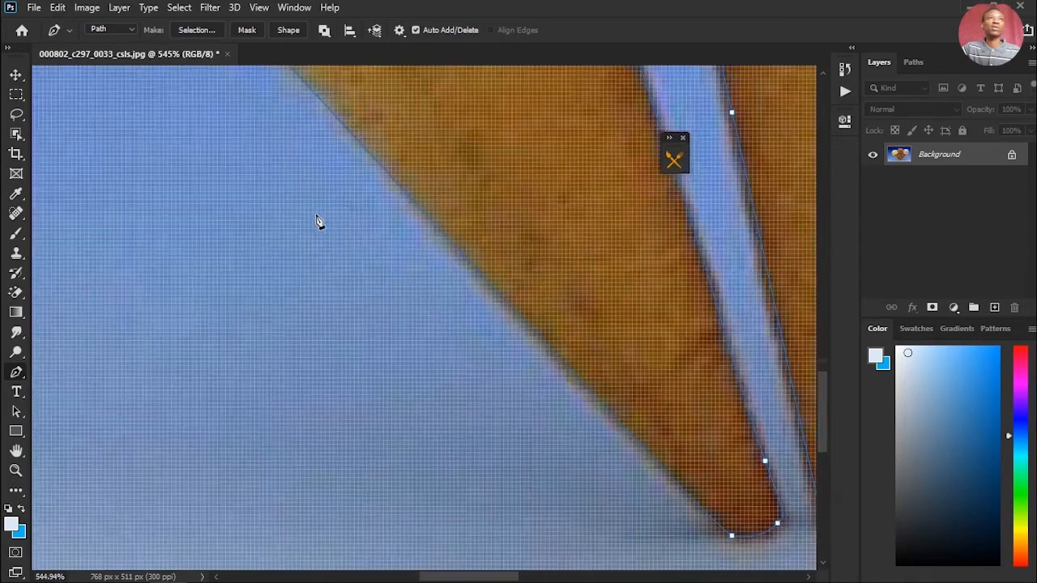
{"action": "scroll", "coordinate": [538, 461], "scroll_direction": "down", "scroll_amount": 5}
{"action": "scroll", "coordinate": [413, 322], "scroll_direction": "up", "scroll_amount": 2}
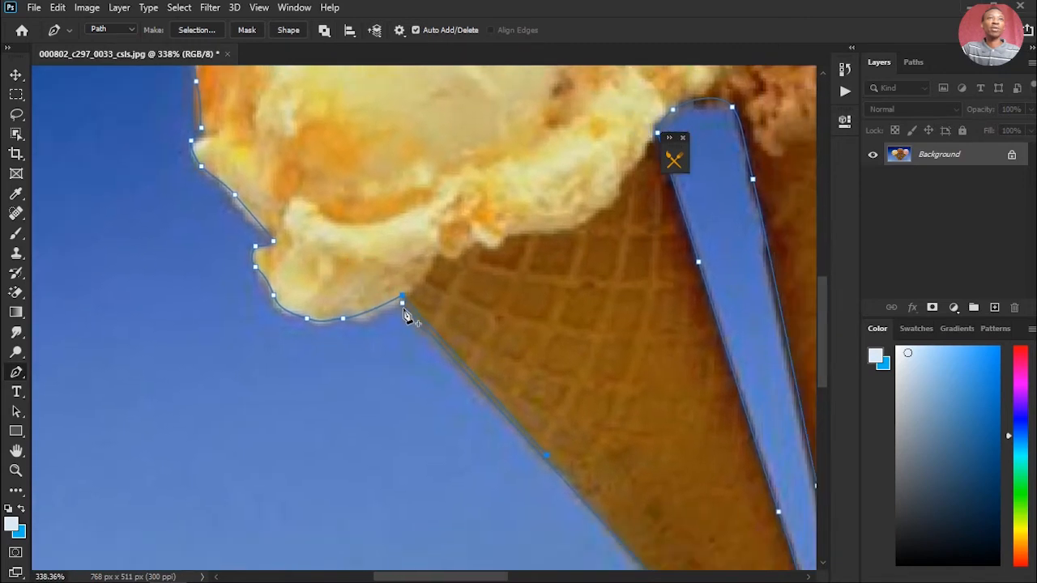
{"action": "right_click", "coordinate": [402, 308]}
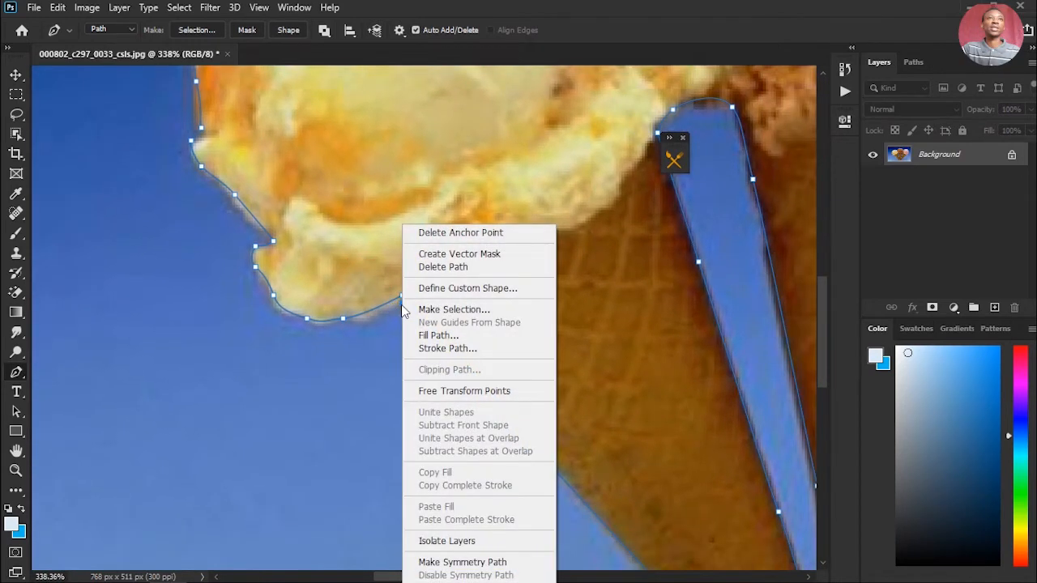
{"action": "left_click", "coordinate": [449, 232]}
- Close the path at the anchor on the left cone's tip
{"action": "scroll", "coordinate": [453, 276], "scroll_direction": "down", "scroll_amount": 3}
{"action": "scroll", "coordinate": [400, 287], "scroll_direction": "up", "scroll_amount": 4}
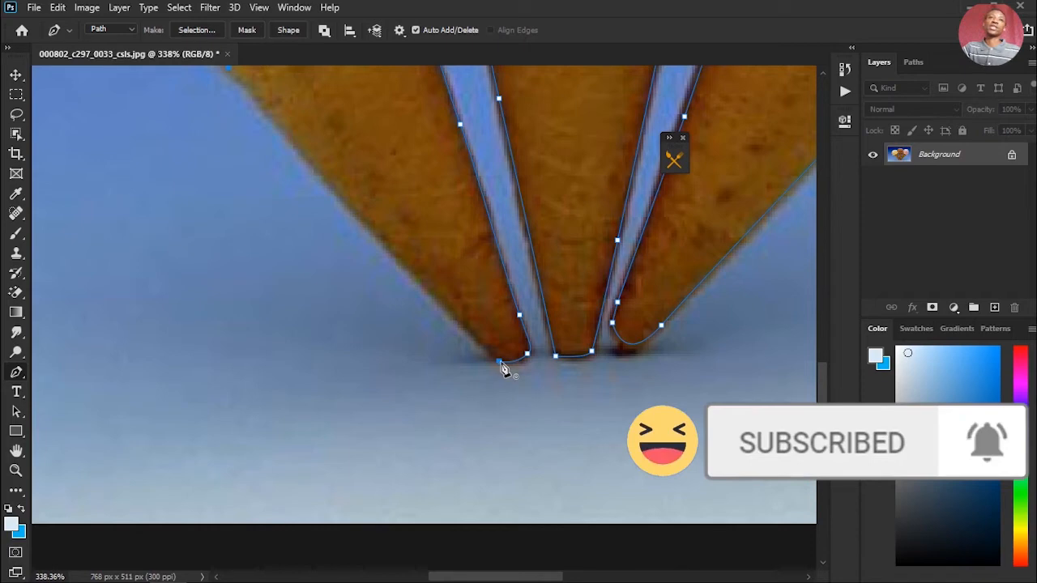
{"action": "left_click_drag", "start_coordinate": [502, 364], "coordinate": [500, 369]}
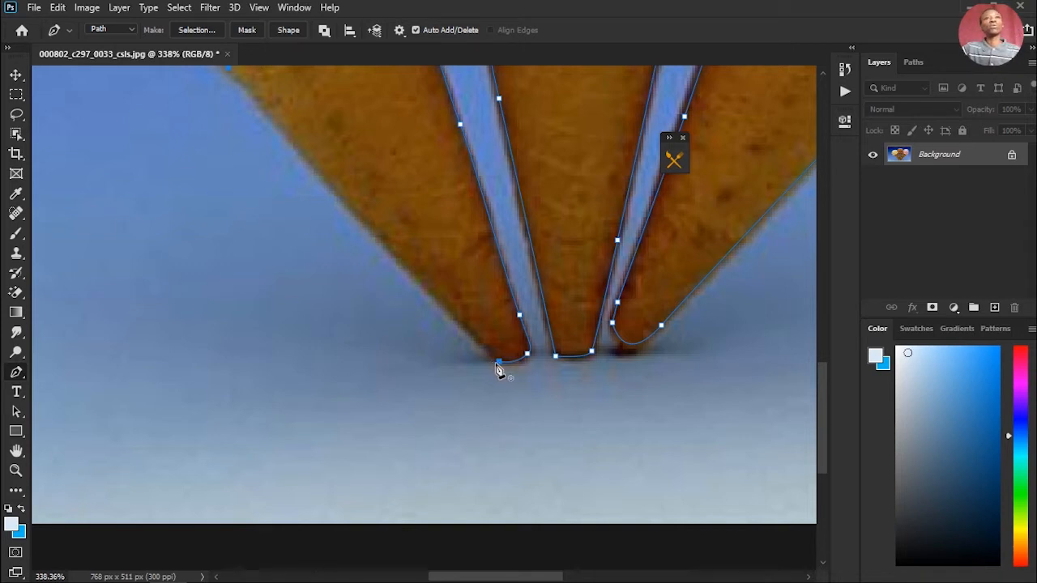
{"action": "left_click", "coordinate": [500, 363]}
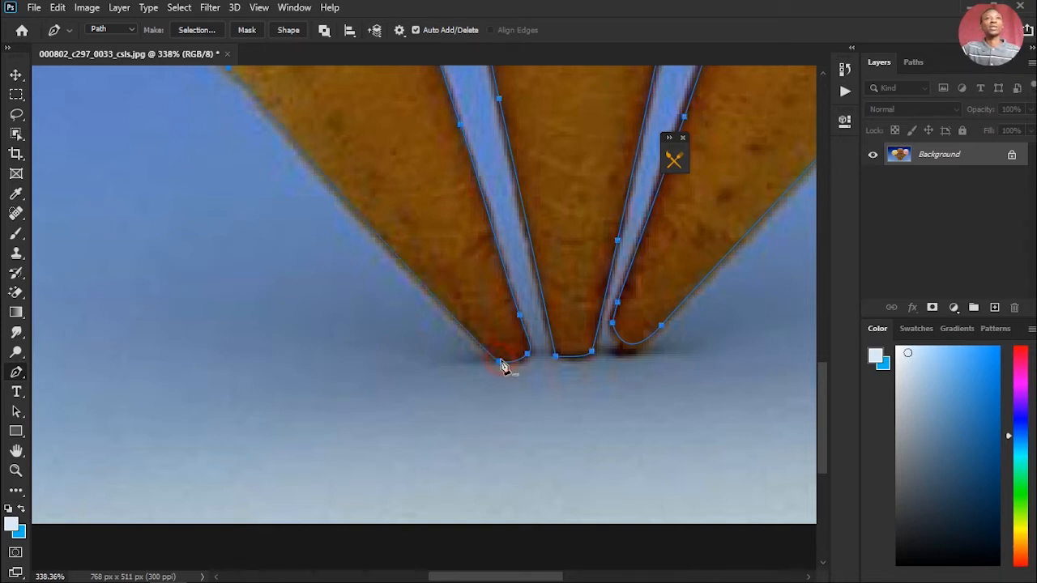
{"action": "scroll", "coordinate": [504, 365], "scroll_direction": "down", "scroll_amount": 6}
{"action": "left_click_drag", "start_coordinate": [490, 314], "coordinate": [477, 412]}
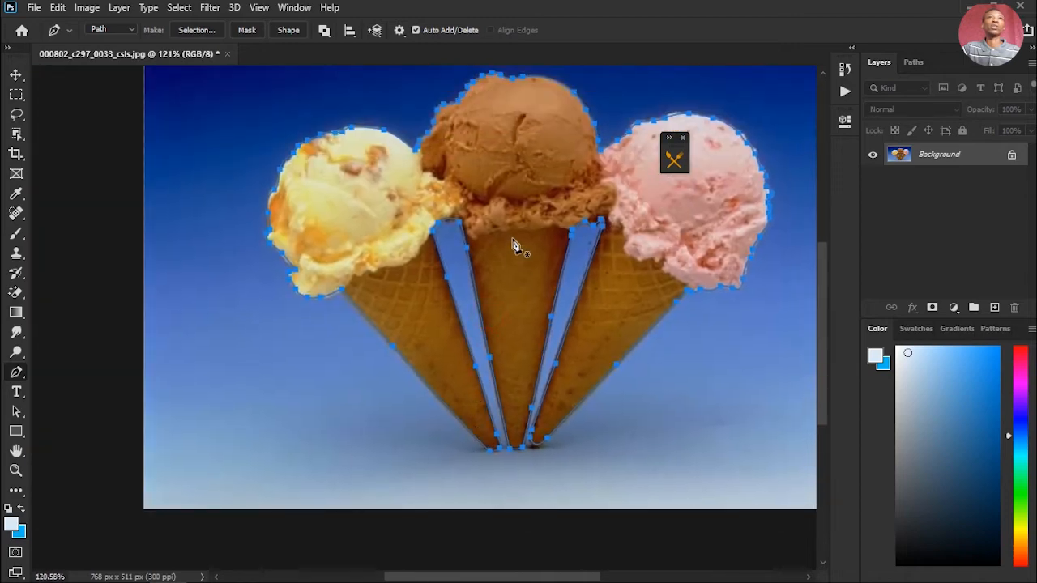
- Make a selection from the closed path around the three ice cream cones
{"action": "scroll", "coordinate": [518, 235], "scroll_direction": "down", "scroll_amount": 6}
{"action": "scroll", "coordinate": [517, 229], "scroll_direction": "up", "scroll_amount": 9}
{"action": "scroll", "coordinate": [505, 218], "scroll_direction": "down", "scroll_amount": 5}
{"action": "scroll", "coordinate": [504, 218], "scroll_direction": "down", "scroll_amount": 4}
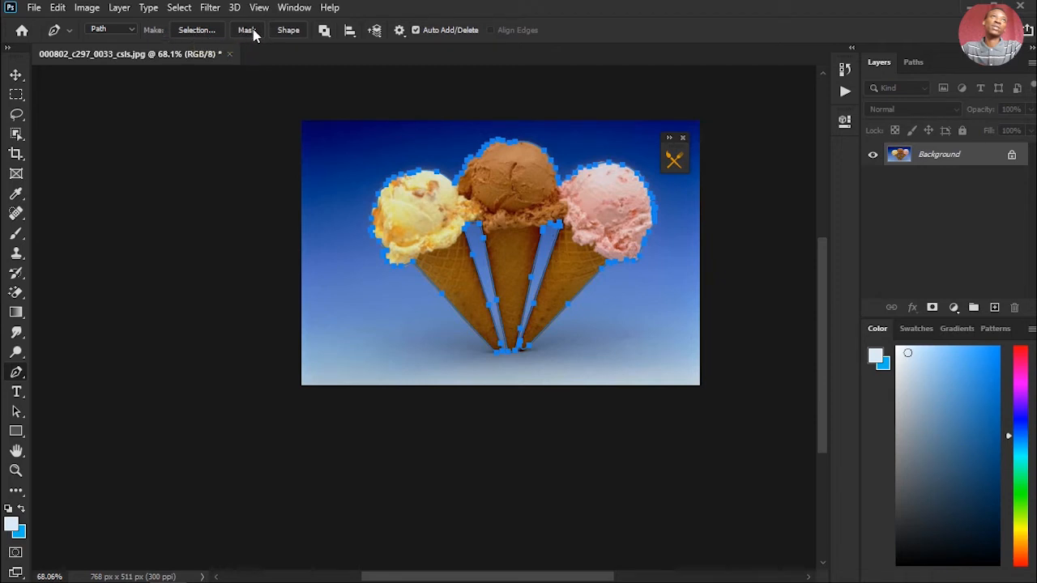
{"action": "left_click", "coordinate": [197, 31]}
{"action": "left_click", "coordinate": [598, 148]}
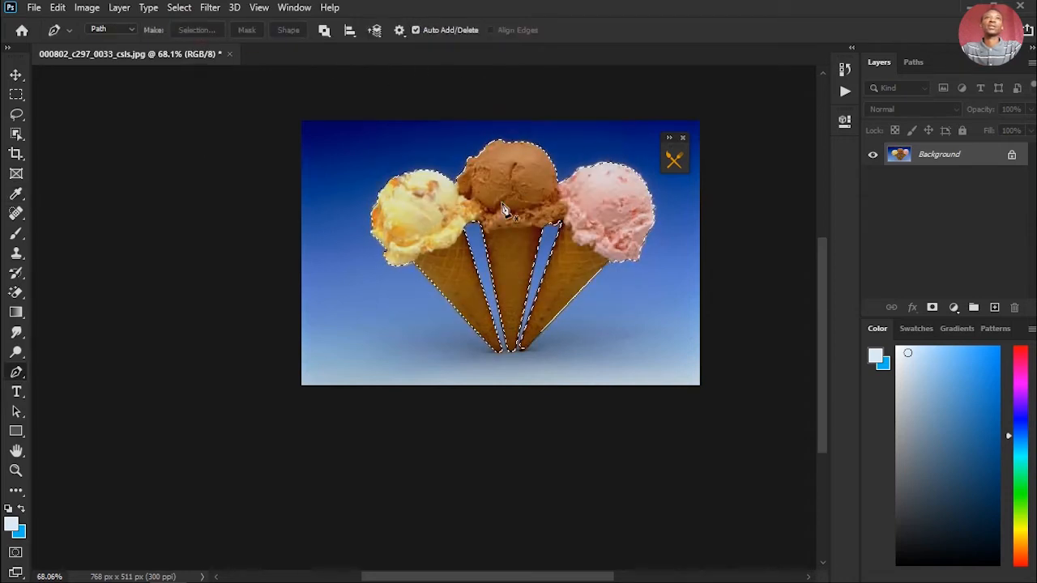
- Try moving the selected cones with the Move tool, and undo the move
{"action": "scroll", "coordinate": [200, 112], "scroll_direction": "up", "scroll_amount": 1}
{"action": "scroll", "coordinate": [367, 109], "scroll_direction": "down", "scroll_amount": 2}
{"action": "scroll", "coordinate": [517, 133], "scroll_direction": "up", "scroll_amount": 1}
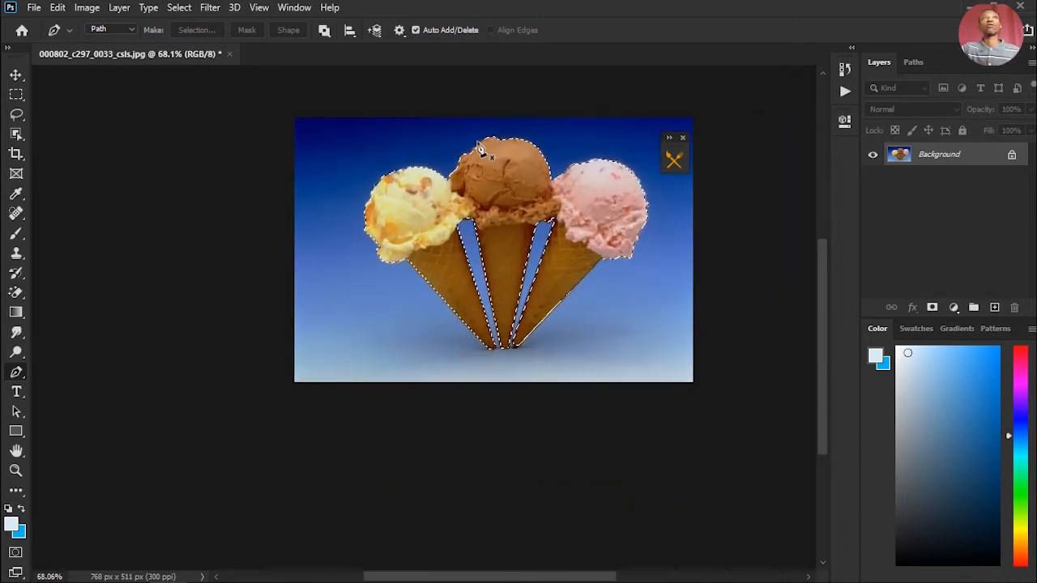
{"action": "scroll", "coordinate": [474, 147], "scroll_direction": "up", "scroll_amount": 2}
{"action": "scroll", "coordinate": [109, 103], "scroll_direction": "down", "scroll_amount": 1}
{"action": "scroll", "coordinate": [130, 89], "scroll_direction": "down", "scroll_amount": 1}
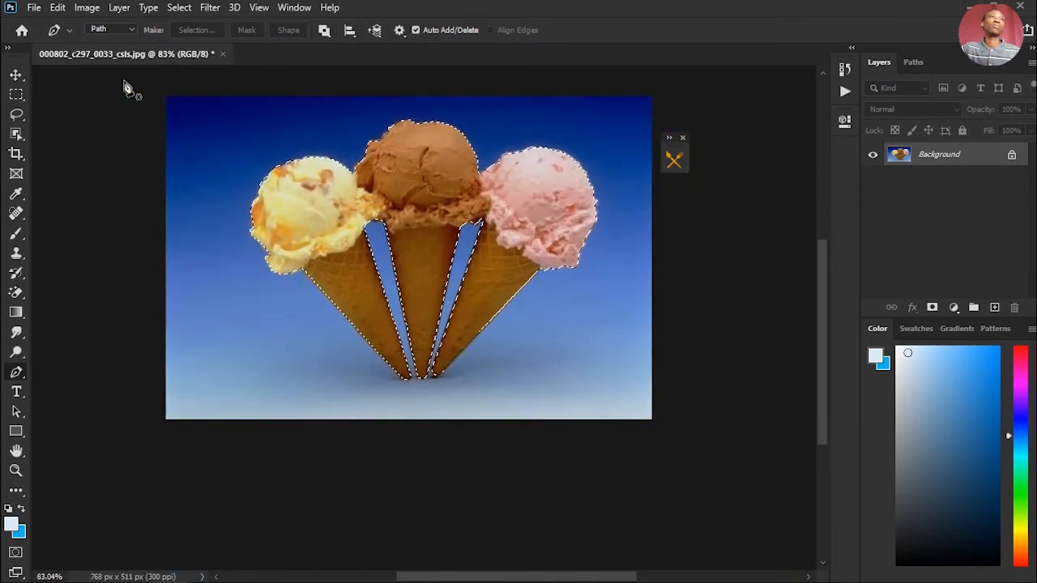
{"action": "left_click", "coordinate": [13, 74]}
{"action": "left_click_drag", "start_coordinate": [394, 192], "coordinate": [306, 285]}
{"action": "key", "text": "ctrl+z"}
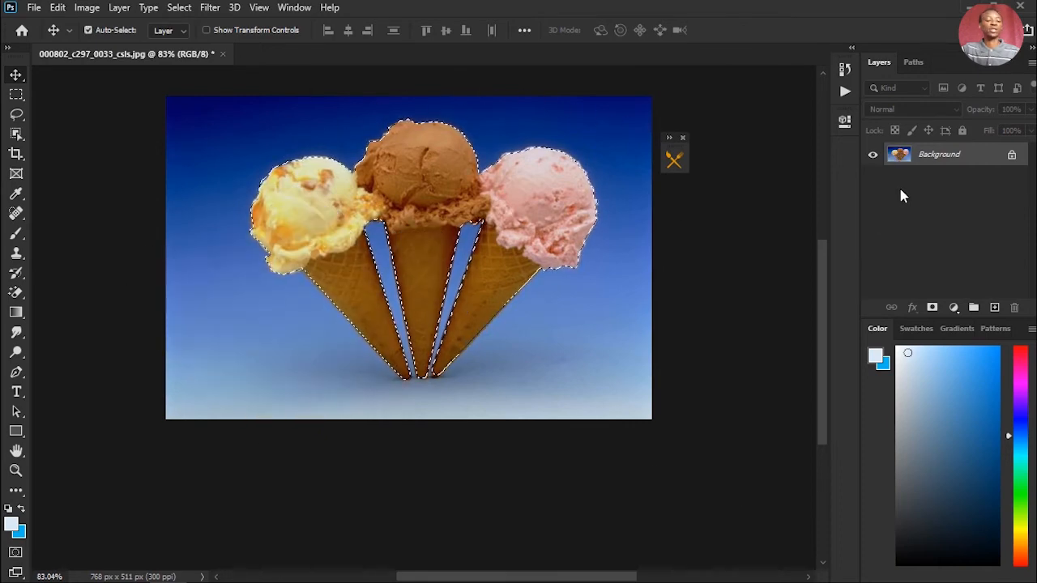
- Copy the selected cones onto a new layer and hide the Background layer
{"action": "left_click", "coordinate": [89, 31]}
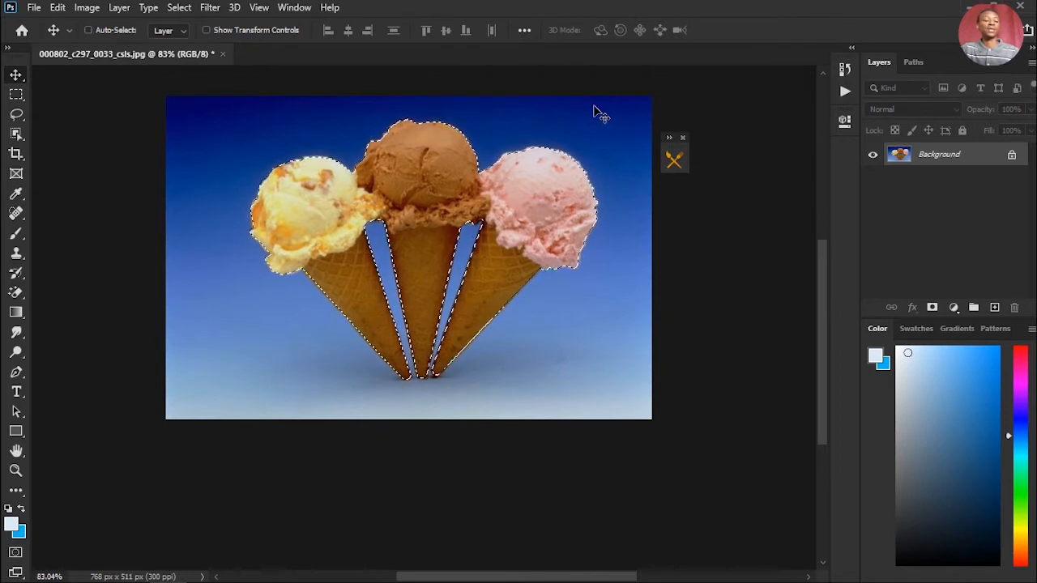
{"action": "key", "text": "ctrl+j"}
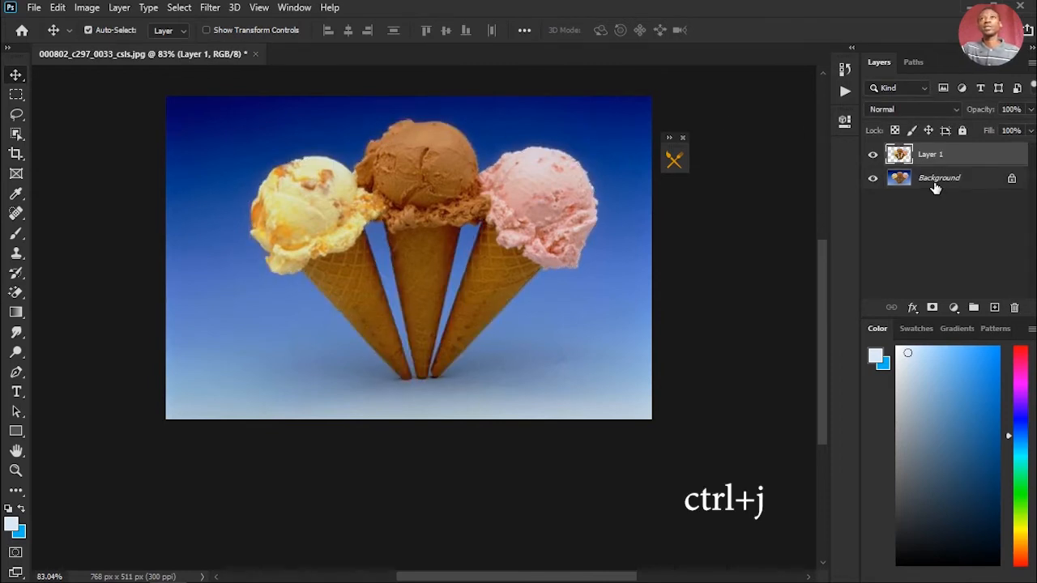
{"action": "left_click", "coordinate": [873, 177]}
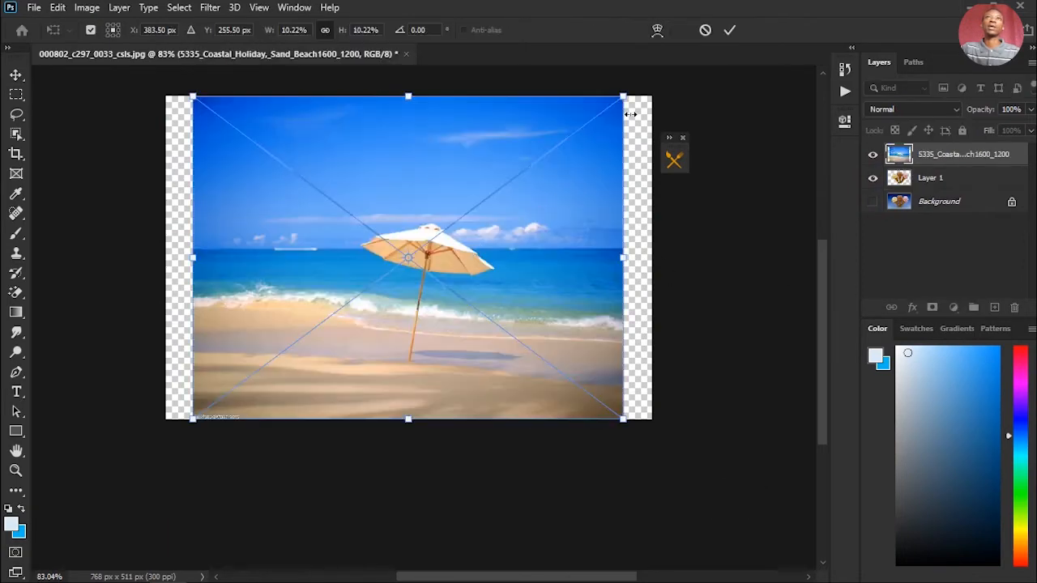
- Commit the placed coastal beach image and move its layer beneath the cut-out cones on Layer 1
{"action": "left_click", "coordinate": [729, 30]}
{"action": "left_click_drag", "start_coordinate": [940, 154], "coordinate": [938, 183]}
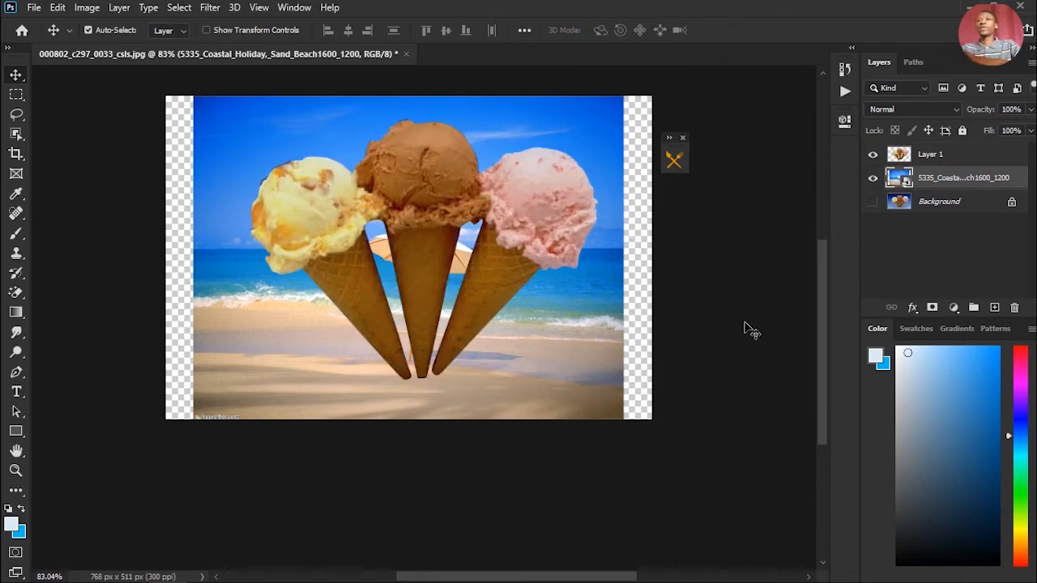
- Delete the beach image layer and undo the edits back to the closed path on the Background layer
{"action": "key", "text": "Delete"}
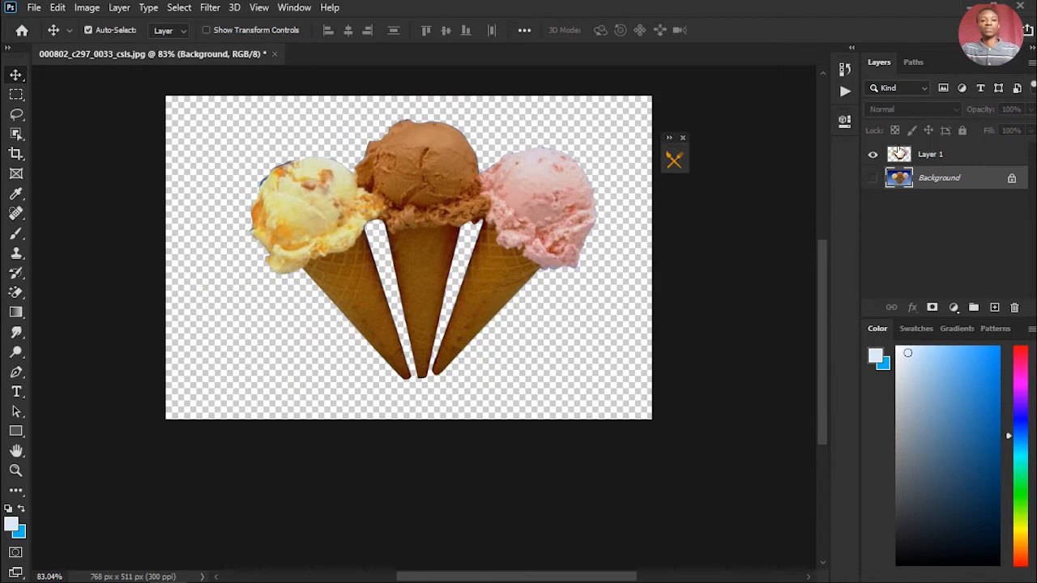
{"action": "key", "text": "ctrl"}
{"action": "key", "text": "ctrl+z"}
{"action": "key", "text": "ctrl+z"}
{"action": "key", "text": "ctrl+z"}
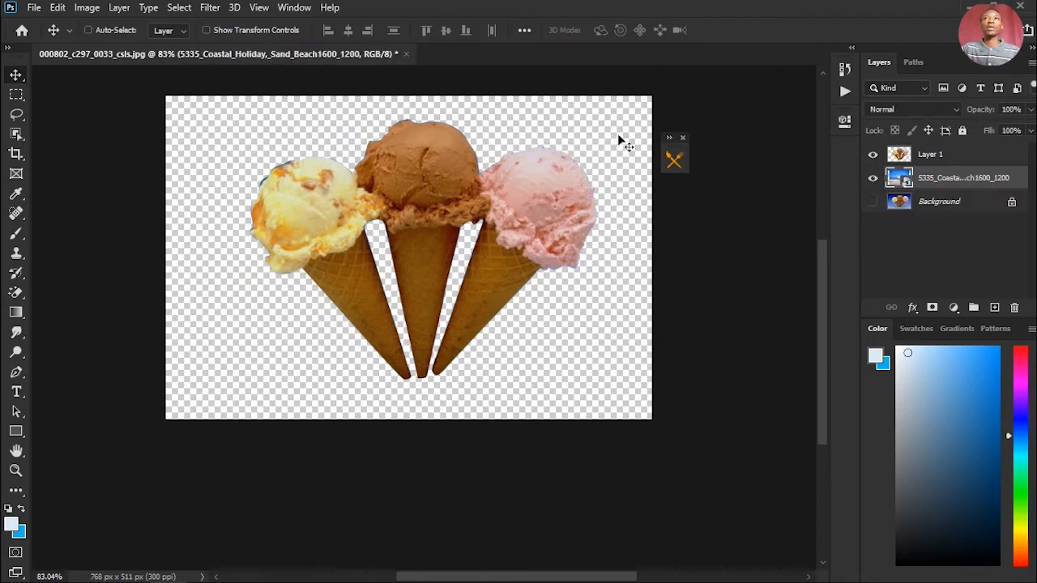
{"action": "key", "text": "ctrl+z"}
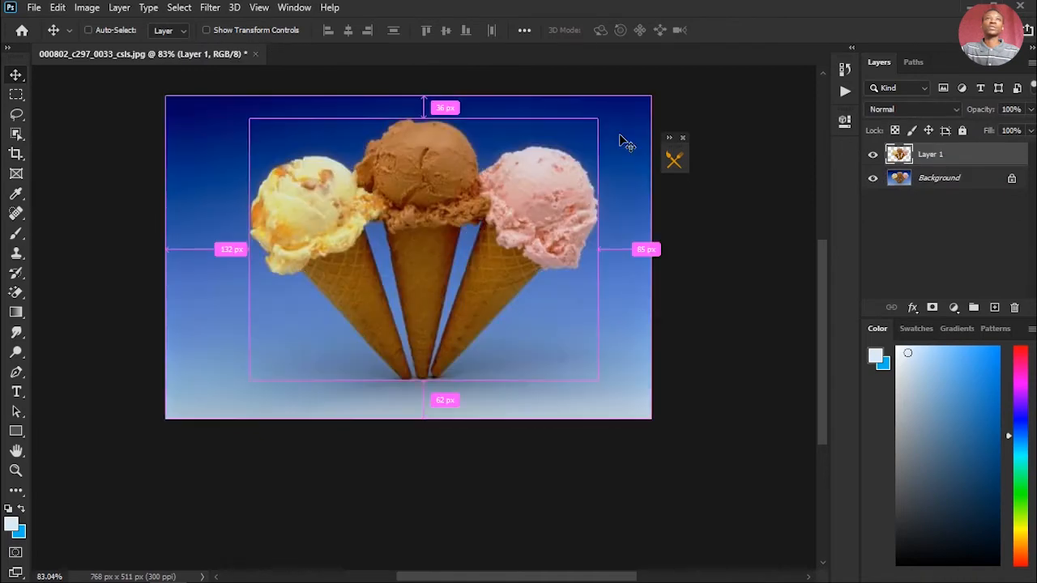
{"action": "key", "text": "ctrl+z"}
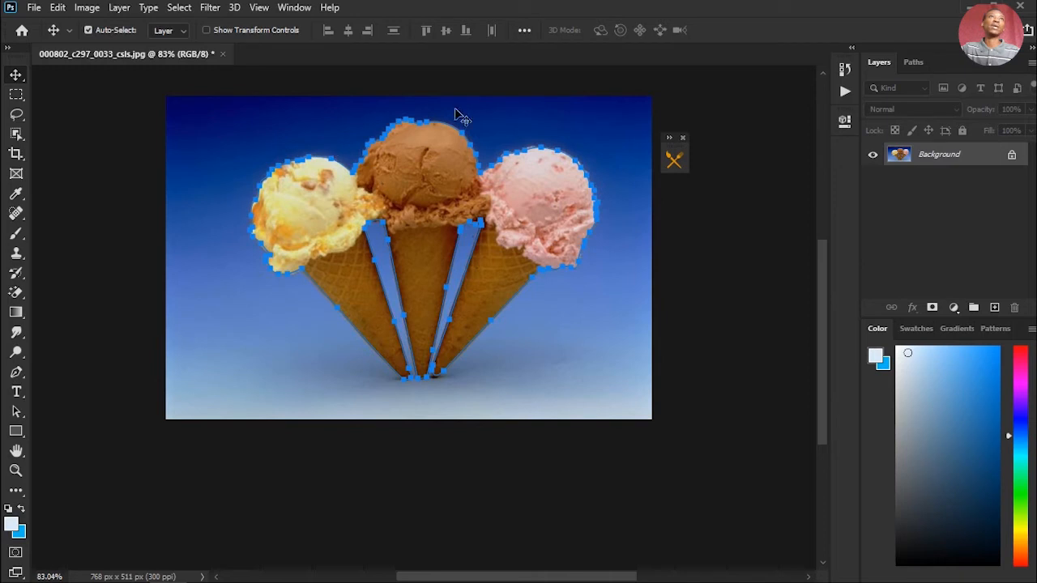
- Convert the closed cone path into a filled shape with the Pen tool and change its fill from white to light red
{"action": "left_click", "coordinate": [17, 374]}
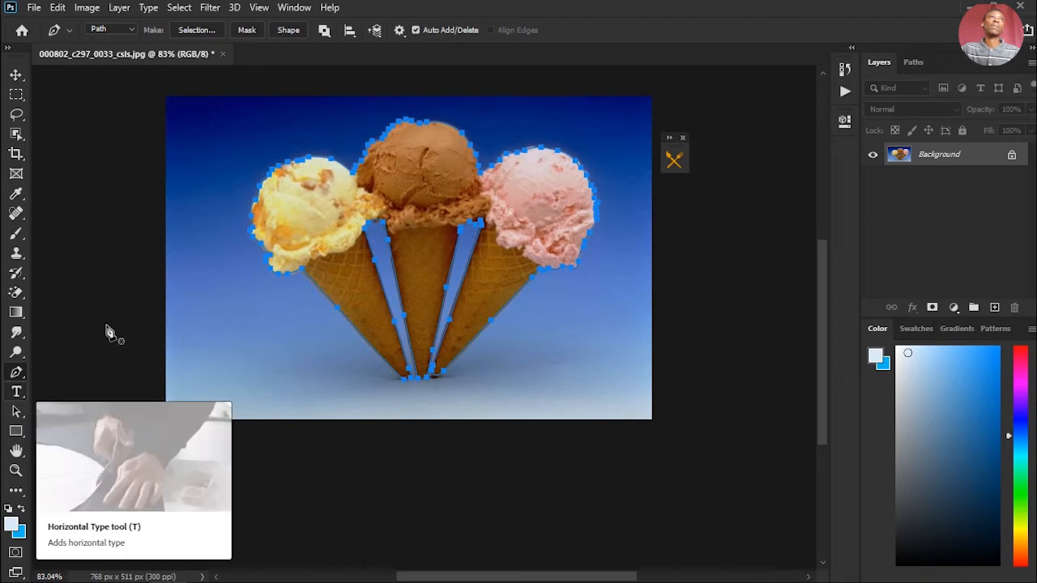
{"action": "left_click", "coordinate": [289, 30]}
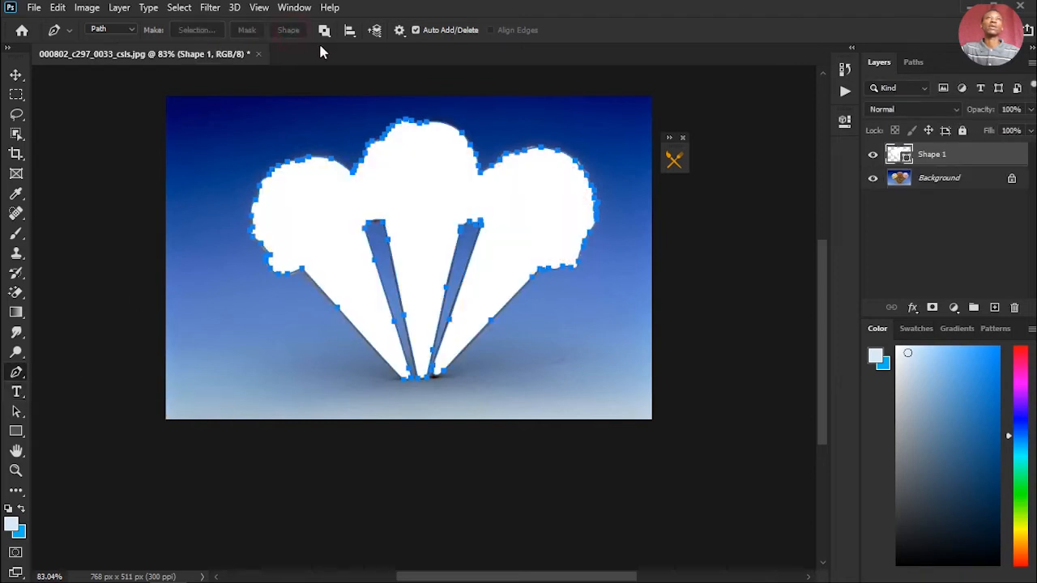
{"action": "double_click", "coordinate": [900, 154]}
{"action": "left_click", "coordinate": [256, 54]}
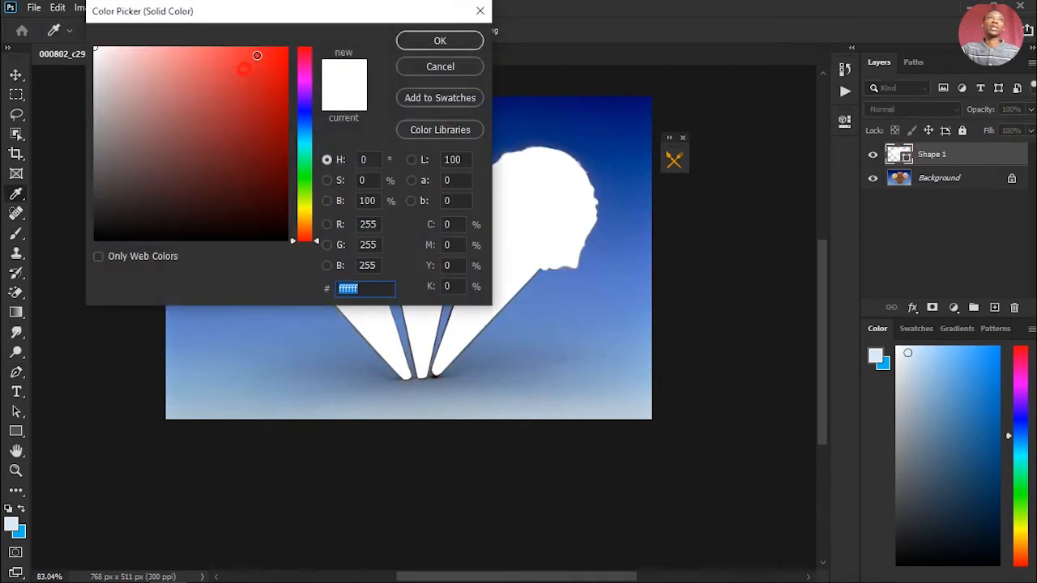
{"action": "left_click", "coordinate": [174, 53]}
{"action": "left_click", "coordinate": [420, 42]}
- Try moving the recoloured cone shape with the Move tool, and undo back to the closed path on the Background layer
{"action": "left_click", "coordinate": [16, 74]}
{"action": "left_click_drag", "start_coordinate": [434, 184], "coordinate": [415, 222]}
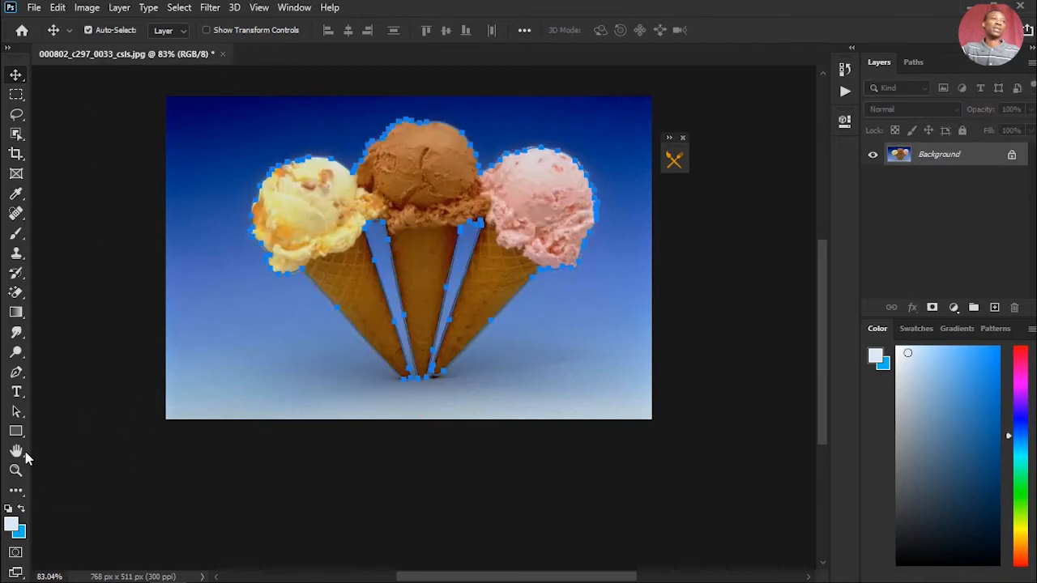
- Turn the closed cone path into a layer mask, and undo the mask
{"action": "left_click", "coordinate": [16, 372]}
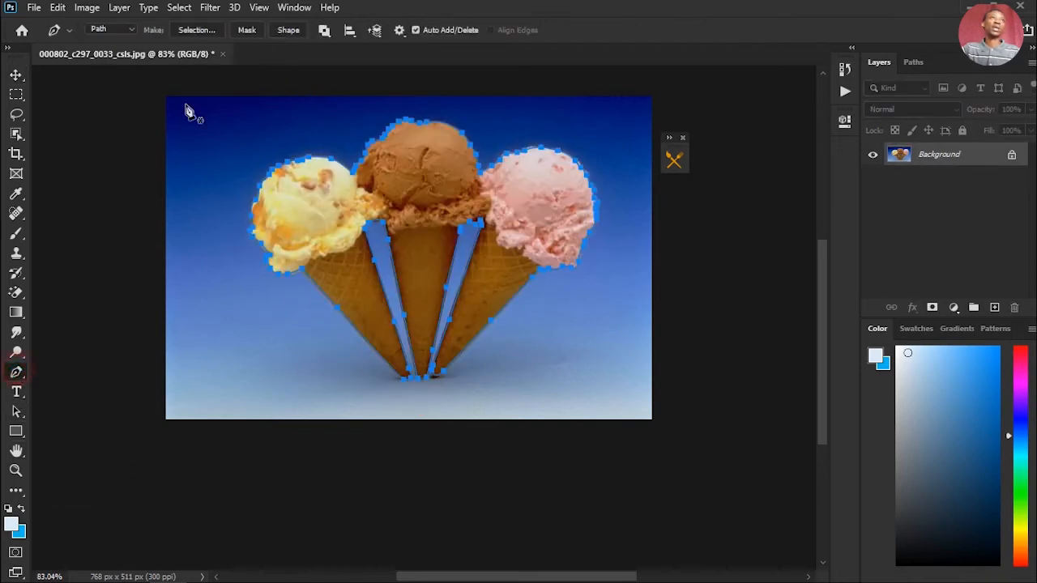
{"action": "left_click", "coordinate": [247, 31]}
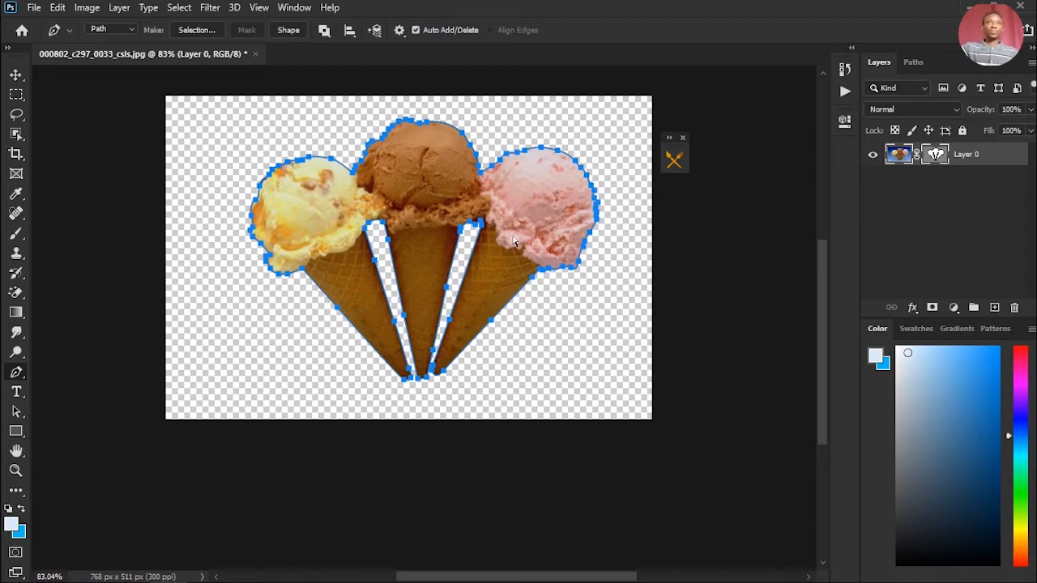
{"action": "key", "text": "ctrl+z"}
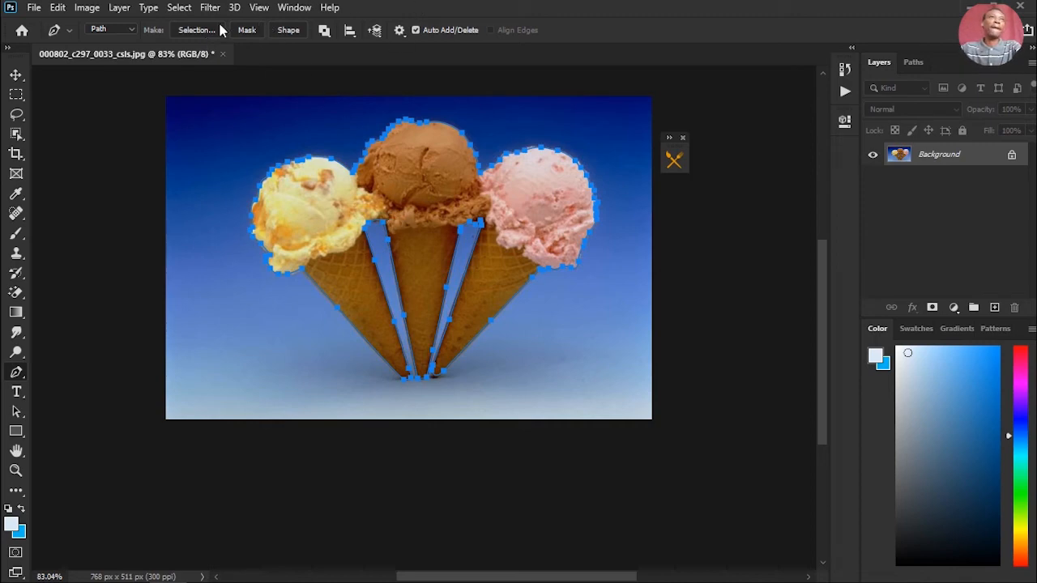
- Inspect the traced path around the scoops, cone edges and gaps for anchor points that need refining
{"action": "scroll", "coordinate": [418, 212], "scroll_direction": "up", "scroll_amount": 3}
{"action": "scroll", "coordinate": [421, 208], "scroll_direction": "down", "scroll_amount": 2}
{"action": "scroll", "coordinate": [422, 205], "scroll_direction": "up", "scroll_amount": 2}
{"action": "scroll", "coordinate": [424, 203], "scroll_direction": "down", "scroll_amount": 4}
{"action": "scroll", "coordinate": [424, 202], "scroll_direction": "up", "scroll_amount": 4}
{"action": "scroll", "coordinate": [430, 198], "scroll_direction": "down", "scroll_amount": 3}
{"action": "scroll", "coordinate": [432, 194], "scroll_direction": "up", "scroll_amount": 2}
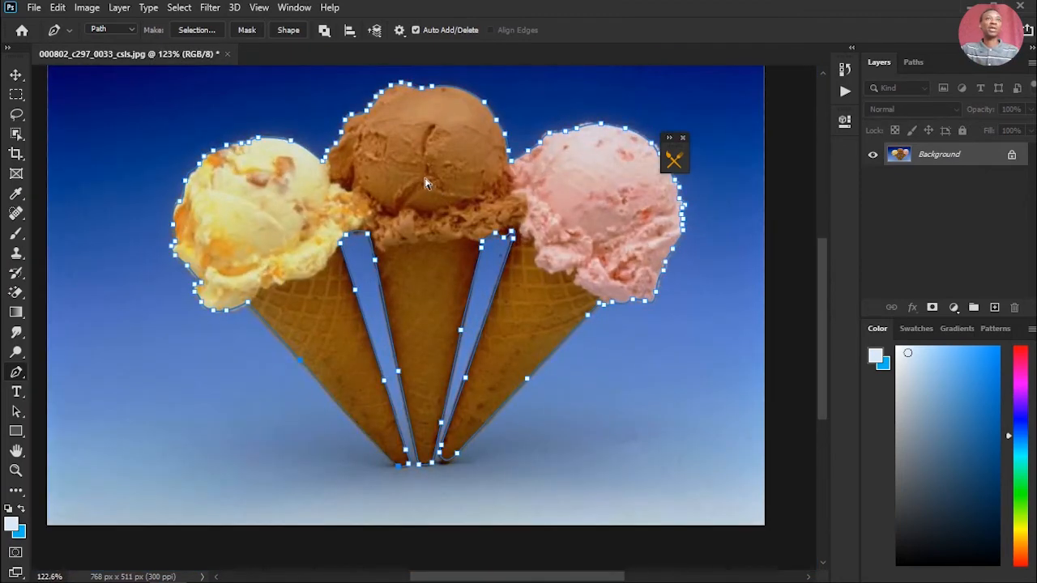
{"action": "scroll", "coordinate": [570, 175], "scroll_direction": "down", "scroll_amount": 3}
{"action": "scroll", "coordinate": [551, 199], "scroll_direction": "up", "scroll_amount": 5}
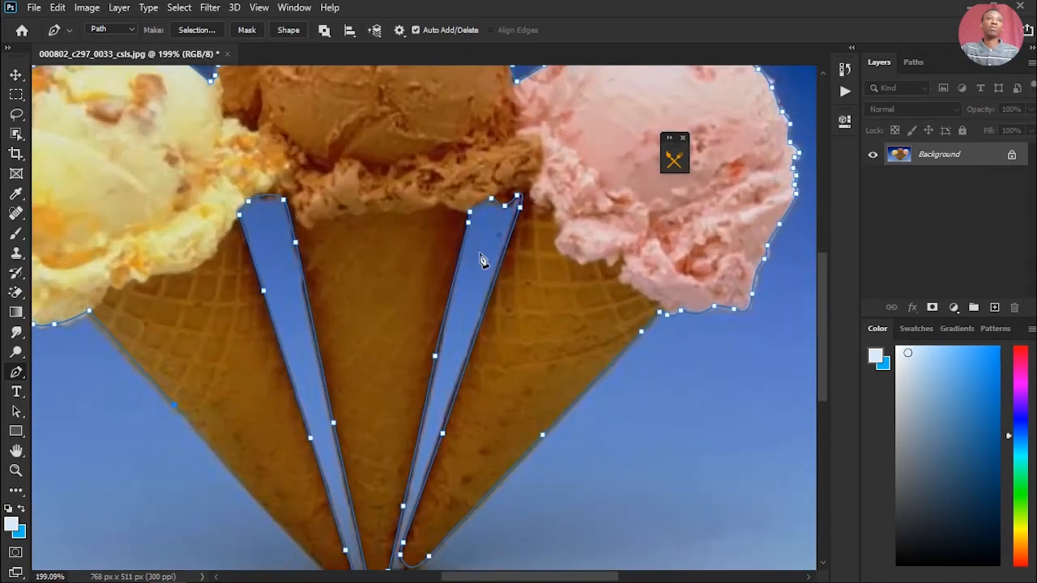
{"action": "scroll", "coordinate": [477, 277], "scroll_direction": "down", "scroll_amount": 3}
{"action": "scroll", "coordinate": [518, 254], "scroll_direction": "down", "scroll_amount": 3}
{"action": "scroll", "coordinate": [526, 223], "scroll_direction": "up", "scroll_amount": 3}
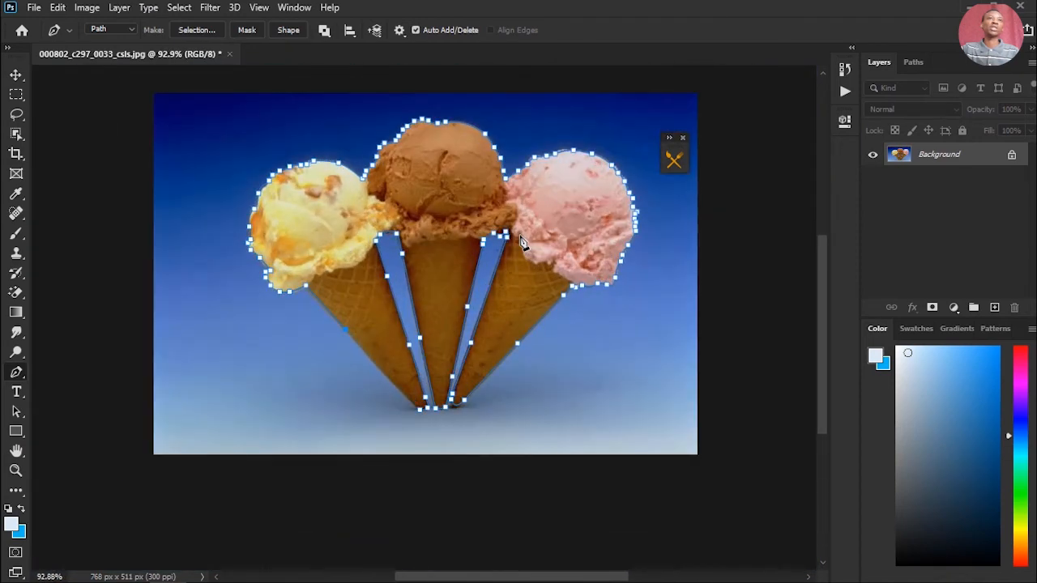
{"action": "left_click_drag", "start_coordinate": [513, 254], "coordinate": [553, 165]}
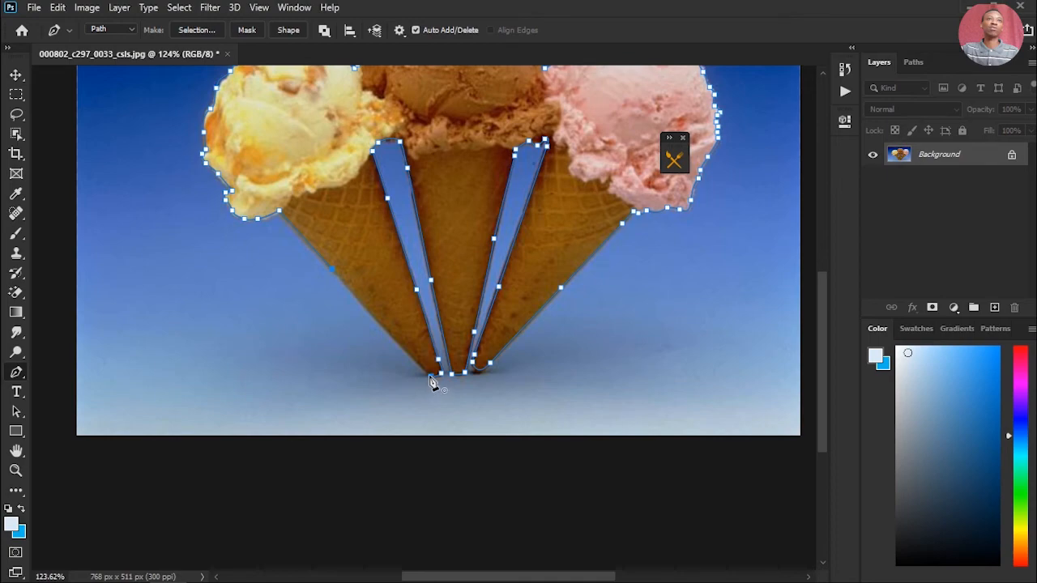
{"action": "scroll", "coordinate": [427, 372], "scroll_direction": "down", "scroll_amount": 1}
{"action": "scroll", "coordinate": [356, 294], "scroll_direction": "up", "scroll_amount": 4}
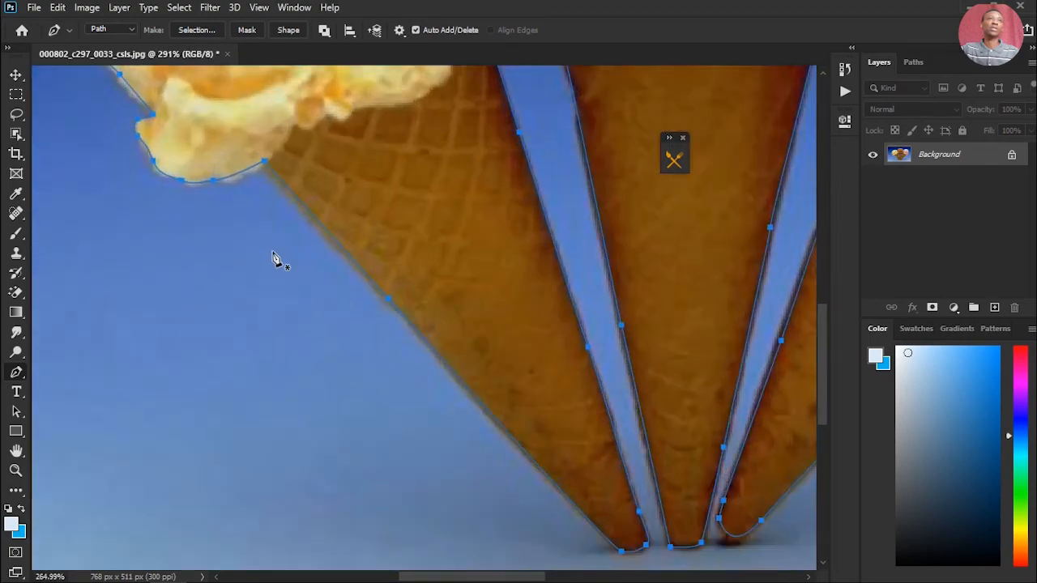
{"action": "scroll", "coordinate": [273, 257], "scroll_direction": "down", "scroll_amount": 3}
{"action": "scroll", "coordinate": [419, 325], "scroll_direction": "up", "scroll_amount": 3}
{"action": "scroll", "coordinate": [289, 271], "scroll_direction": "down", "scroll_amount": 2}
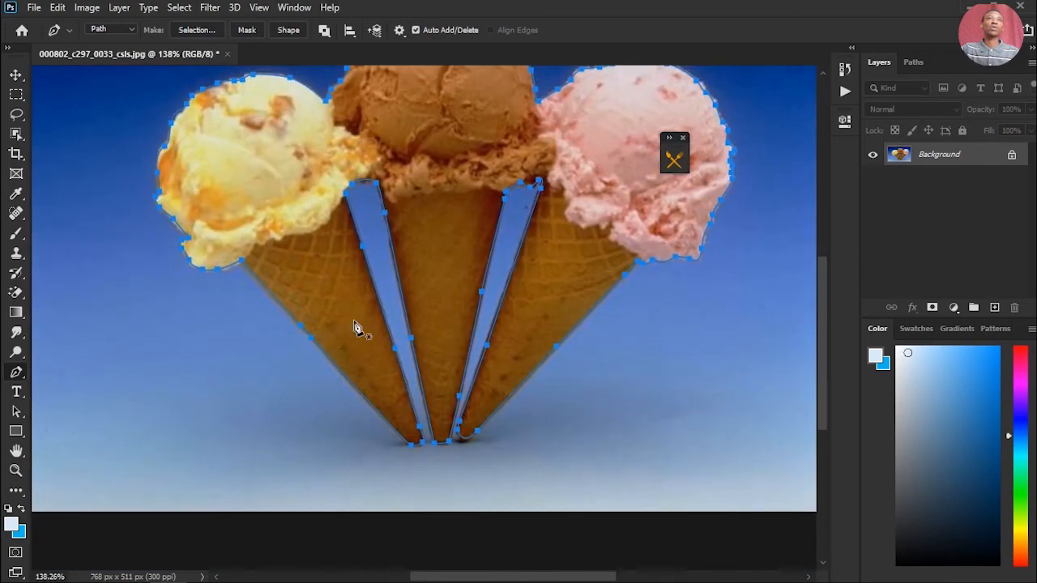
{"action": "scroll", "coordinate": [409, 253], "scroll_direction": "up", "scroll_amount": 4}
{"action": "scroll", "coordinate": [470, 227], "scroll_direction": "down", "scroll_amount": 2}
- Try moving the path from the anchor point where the pink scoop meets the right cone, and undo the move
{"action": "left_click_drag", "start_coordinate": [456, 195], "coordinate": [362, 315]}
{"action": "left_click_drag", "start_coordinate": [624, 341], "coordinate": [417, 215]}
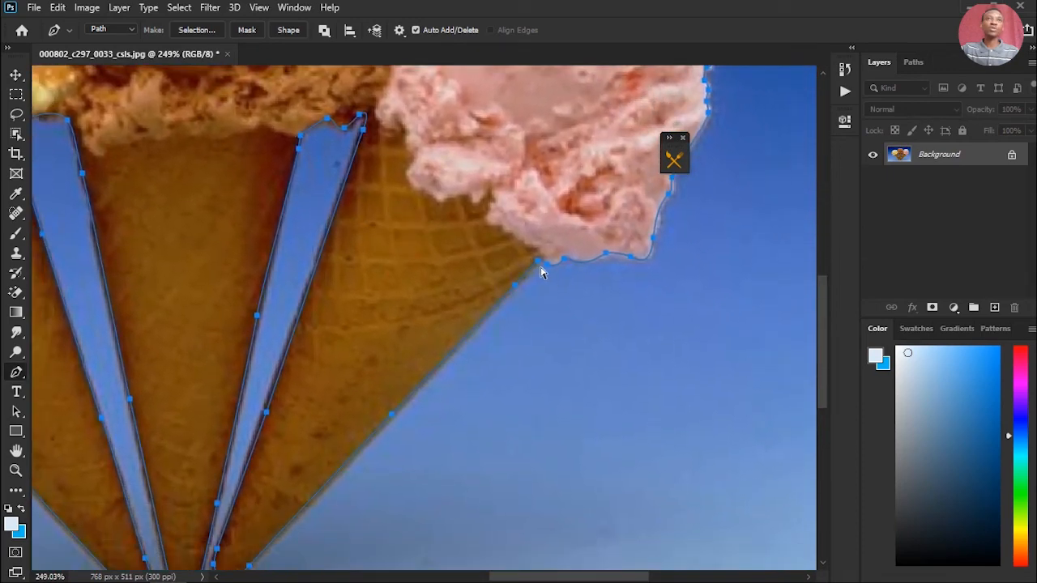
{"action": "mouse_move", "coordinate": [537, 265]}
{"action": "left_mouse_down"}
{"action": "mouse_move", "coordinate": [672, 335]}
{"action": "mouse_move", "coordinate": [527, 280]}
{"action": "mouse_move", "coordinate": [542, 272]}
{"action": "left_mouse_up"}
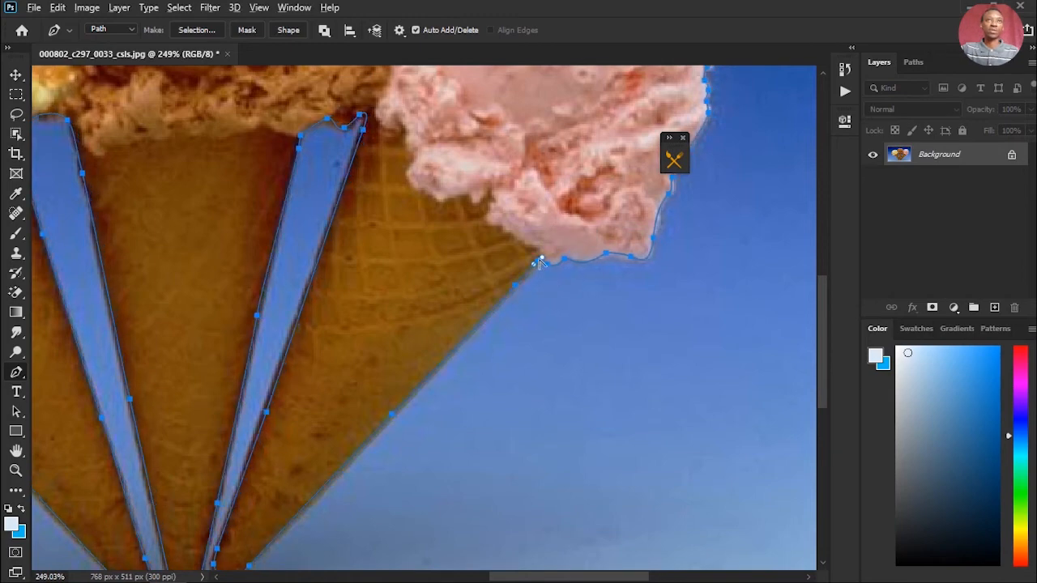
{"action": "left_click_drag", "start_coordinate": [539, 262], "coordinate": [570, 290]}
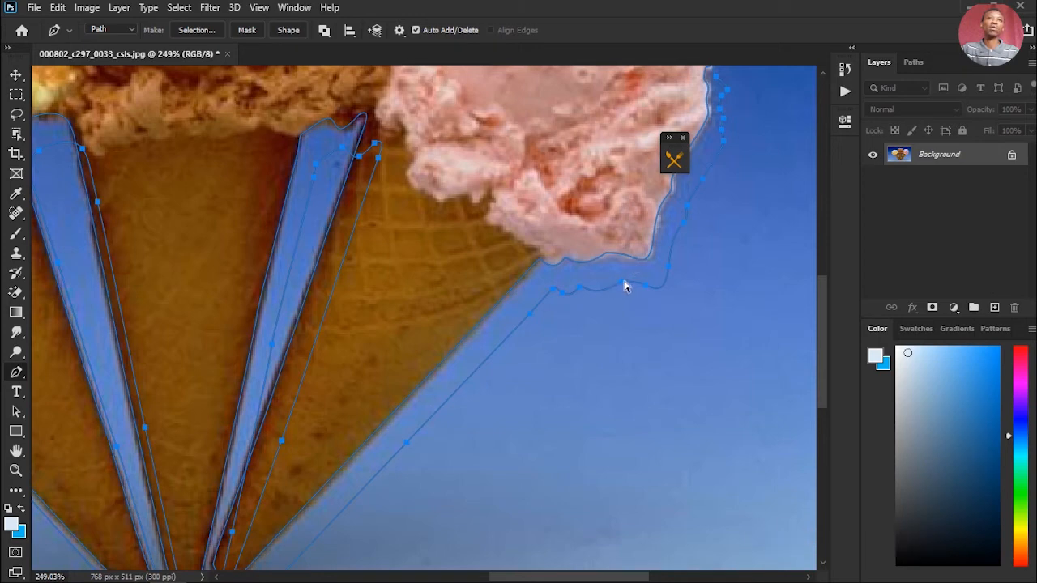
{"action": "key", "text": "ctrl+z"}
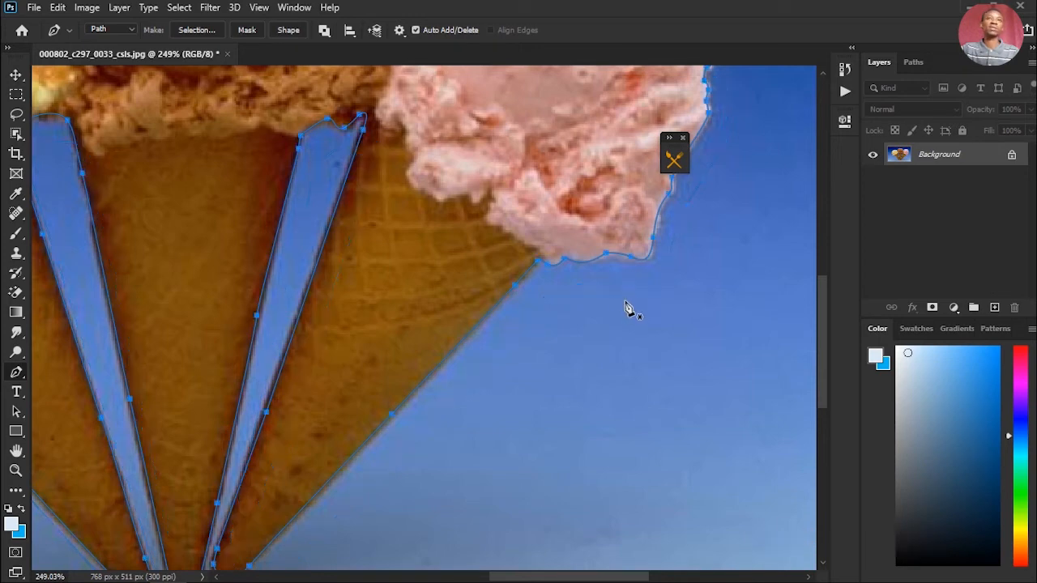
- Reposition the anchor point beneath the pink scoop's joint and the one midway along the right cone's outer edge onto the outline
{"action": "left_click", "coordinate": [538, 261], "text": "ctrl"}
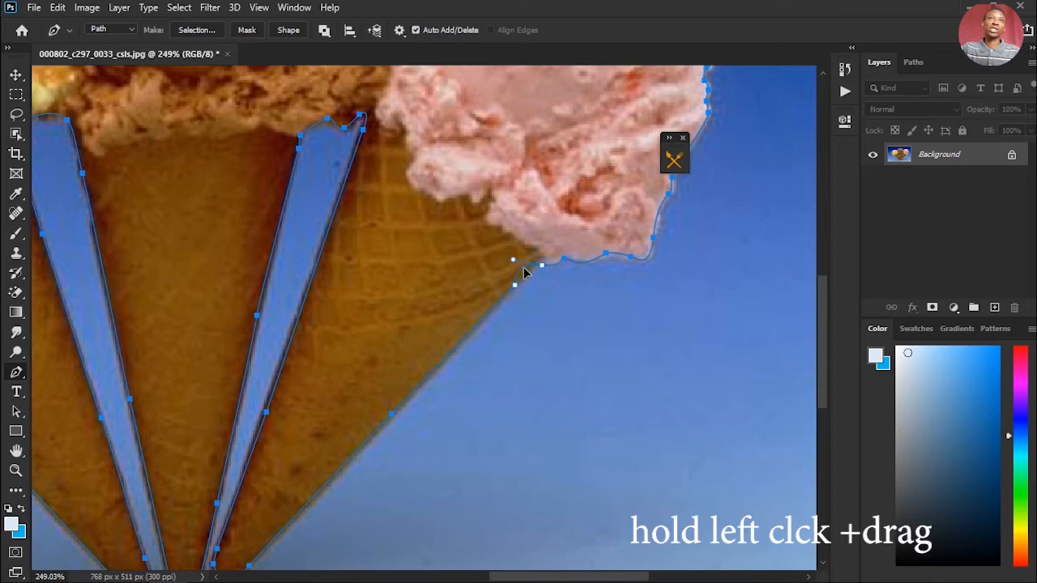
{"action": "mouse_move", "coordinate": [548, 258]}
{"action": "left_mouse_down"}
{"action": "mouse_move", "coordinate": [491, 245]}
{"action": "mouse_move", "coordinate": [557, 194]}
{"action": "mouse_move", "coordinate": [547, 261]}
{"action": "left_mouse_up"}
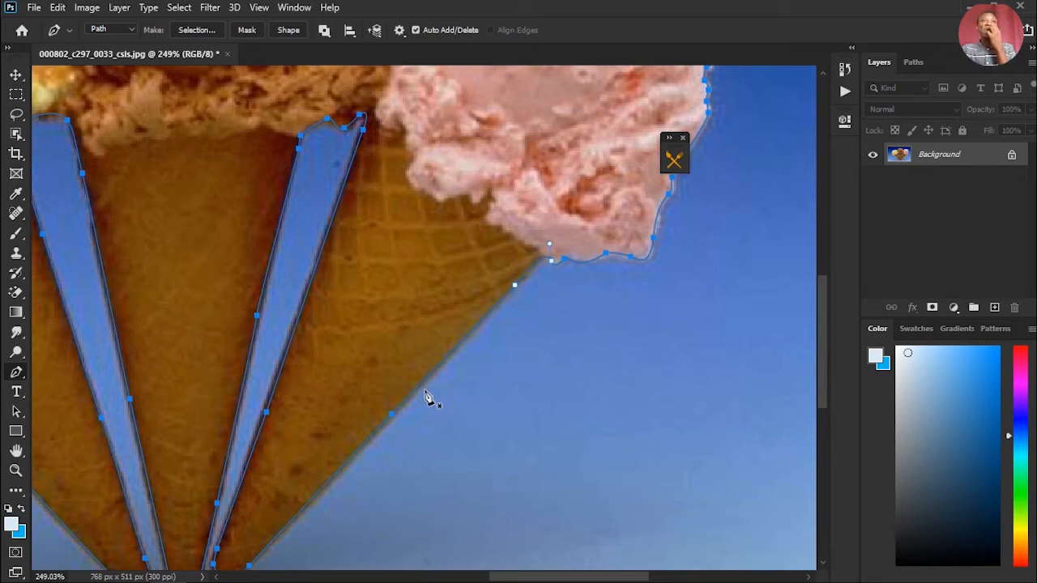
{"action": "mouse_move", "coordinate": [391, 417]}
{"action": "left_mouse_down"}
{"action": "mouse_move", "coordinate": [425, 435]}
{"action": "mouse_move", "coordinate": [406, 417]}
{"action": "mouse_move", "coordinate": [447, 423]}
{"action": "mouse_move", "coordinate": [400, 409]}
{"action": "left_mouse_up"}
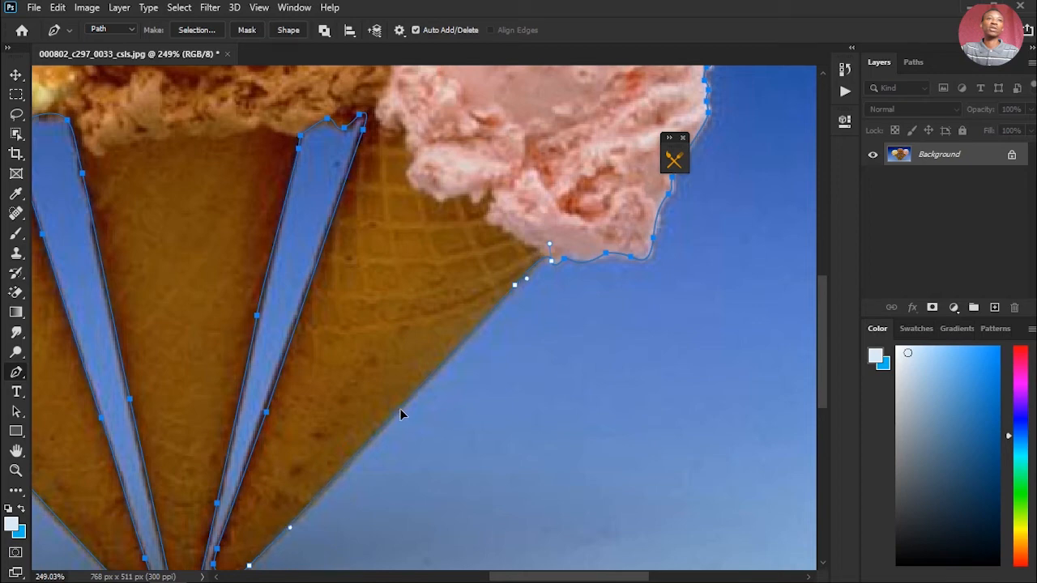
{"action": "left_click_drag", "start_coordinate": [399, 409], "coordinate": [420, 423]}
{"action": "left_click_drag", "start_coordinate": [404, 418], "coordinate": [398, 409]}
{"action": "scroll", "coordinate": [430, 410], "scroll_direction": "up", "scroll_amount": 3}
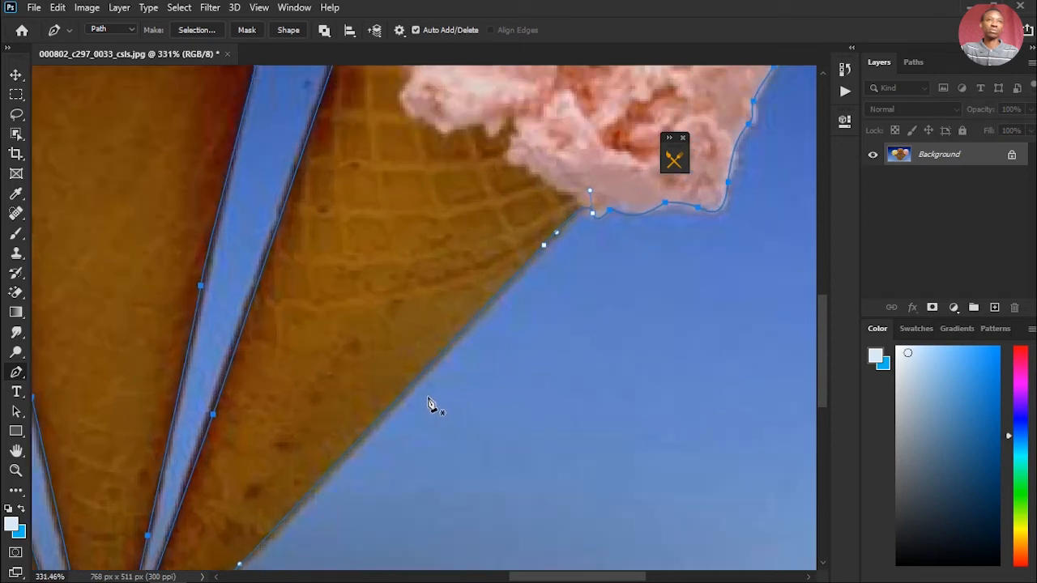
- Adjust the path at the pink scoop's lower edge and delete three anchor points along its bottom and outer side
{"action": "scroll", "coordinate": [429, 401], "scroll_direction": "down", "scroll_amount": 5}
{"action": "scroll", "coordinate": [449, 389], "scroll_direction": "up", "scroll_amount": 4}
{"action": "scroll", "coordinate": [451, 393], "scroll_direction": "down", "scroll_amount": 3}
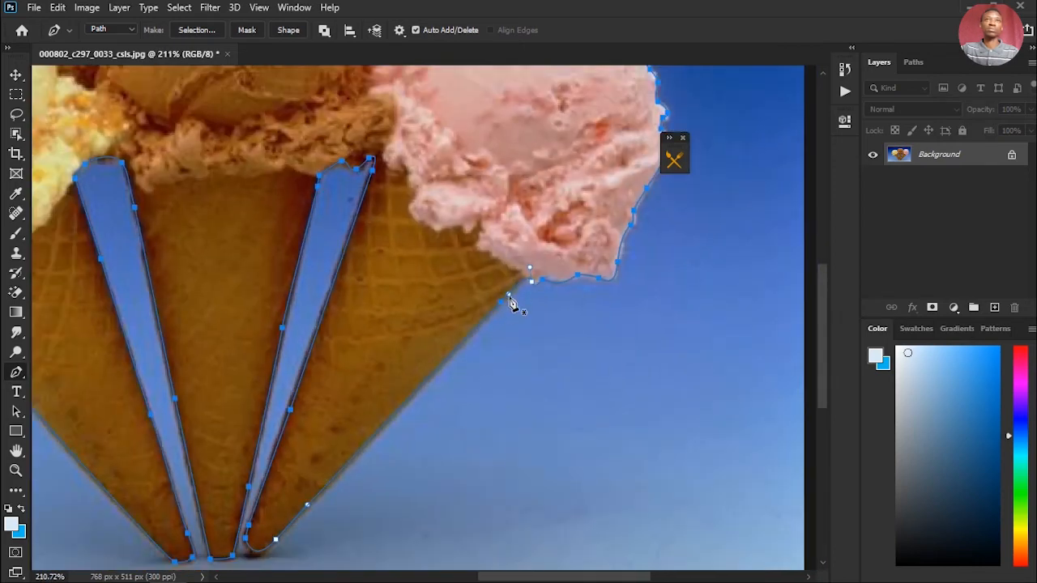
{"action": "mouse_move", "coordinate": [600, 286]}
{"action": "left_mouse_down"}
{"action": "mouse_move", "coordinate": [606, 296]}
{"action": "mouse_move", "coordinate": [614, 281]}
{"action": "mouse_move", "coordinate": [593, 284]}
{"action": "mouse_move", "coordinate": [616, 297]}
{"action": "mouse_move", "coordinate": [618, 277]}
{"action": "mouse_move", "coordinate": [600, 283]}
{"action": "left_mouse_up"}
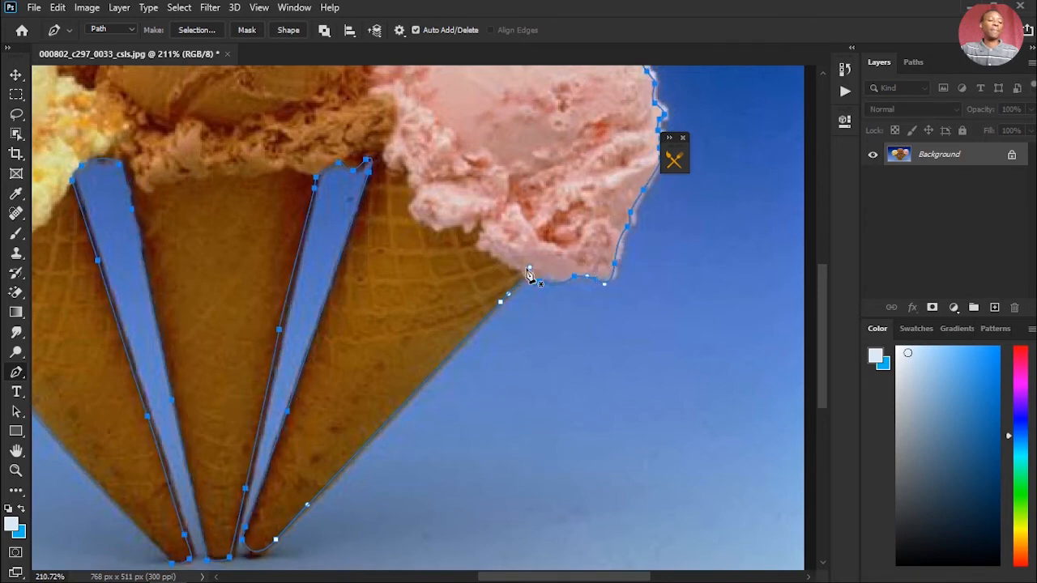
{"action": "left_click", "coordinate": [541, 282]}
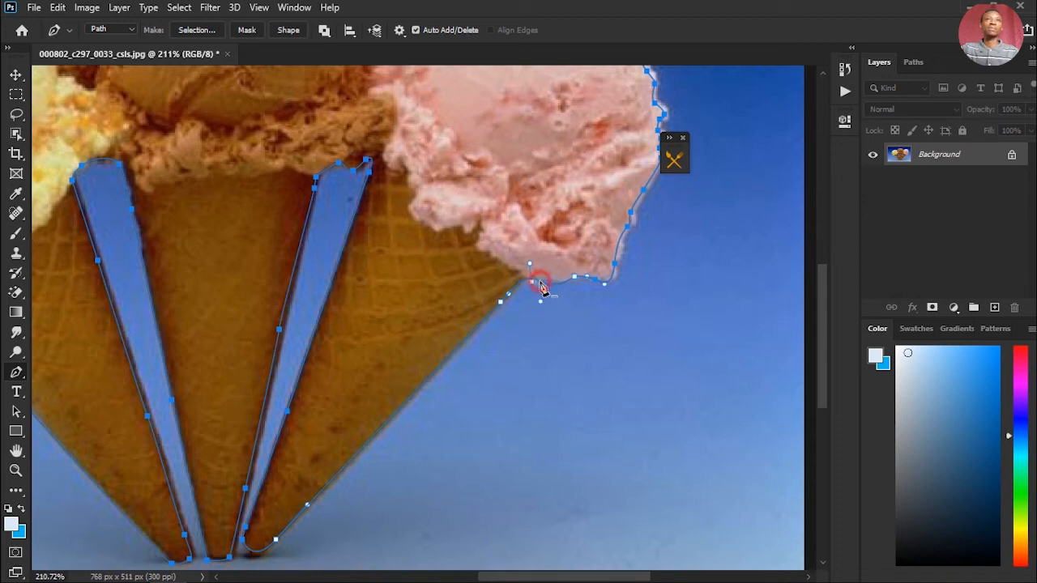
{"action": "left_click", "coordinate": [577, 281]}
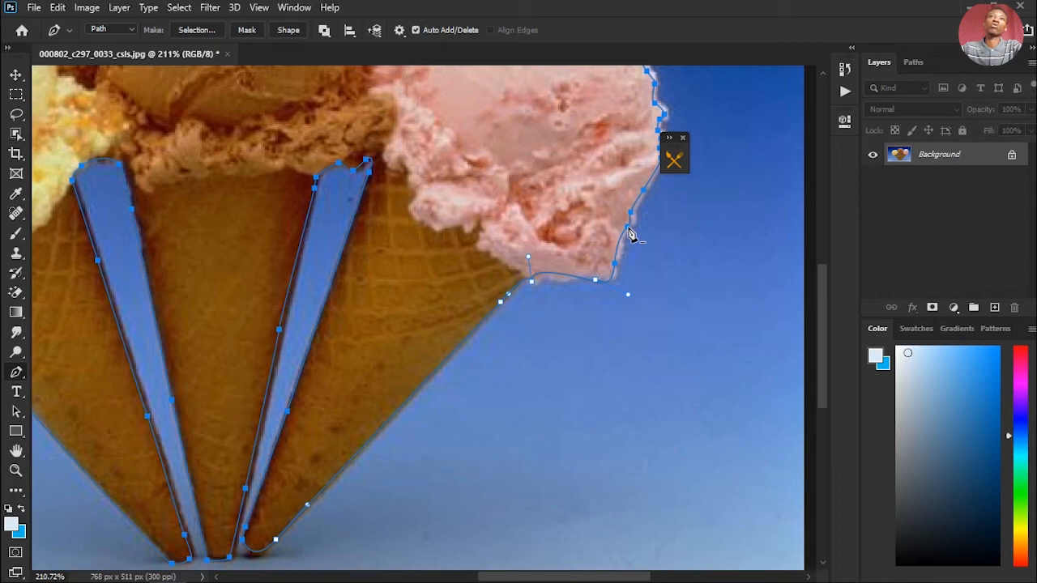
{"action": "left_click", "coordinate": [629, 228]}
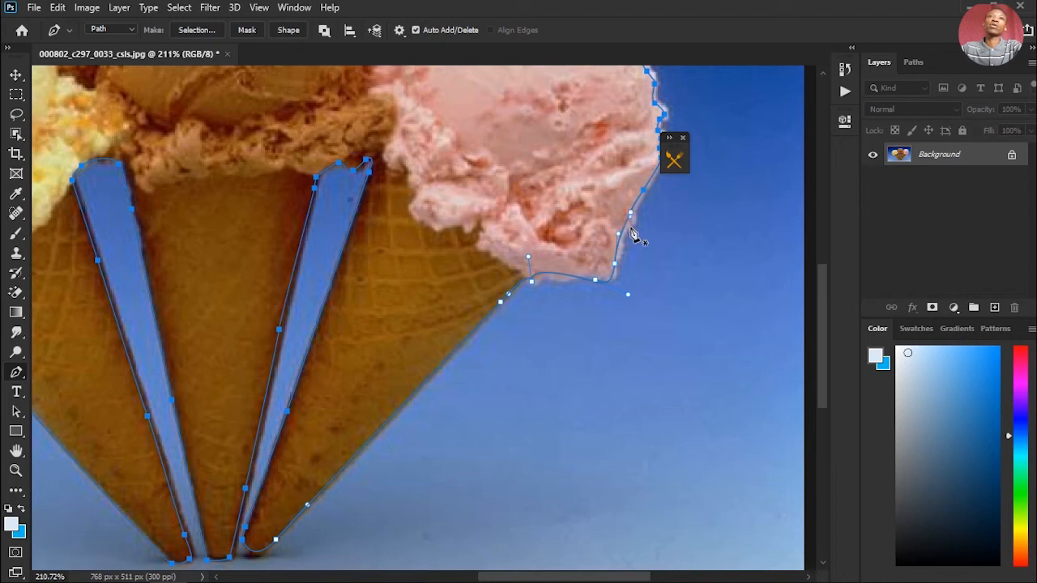
{"action": "left_click_drag", "start_coordinate": [619, 235], "coordinate": [625, 235]}
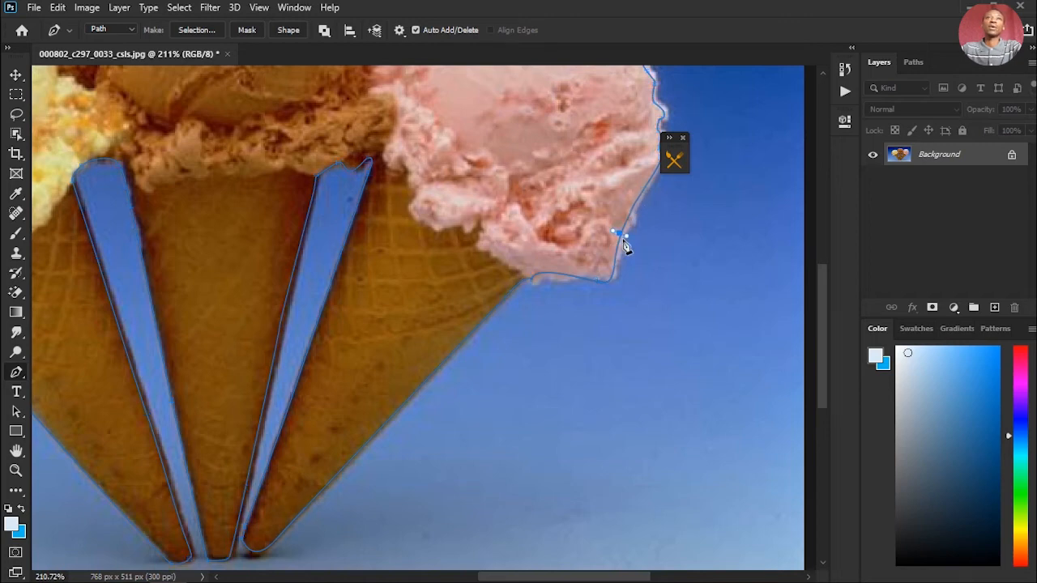
- Delete the anchor point midway along the middle cone's right edge
{"action": "scroll", "coordinate": [622, 232], "scroll_direction": "up", "scroll_amount": 5}
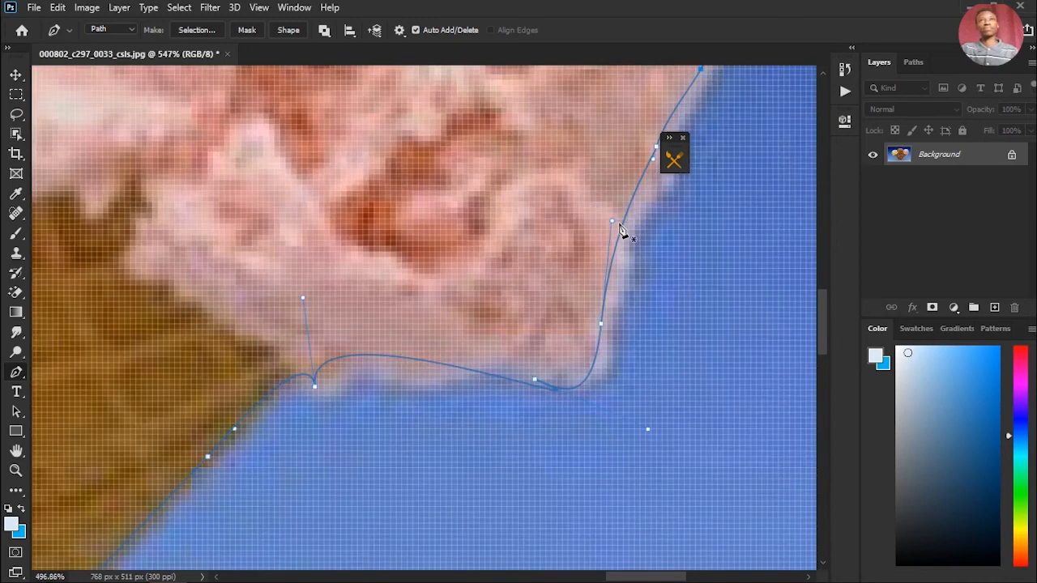
{"action": "scroll", "coordinate": [621, 230], "scroll_direction": "down", "scroll_amount": 4}
{"action": "scroll", "coordinate": [486, 301], "scroll_direction": "up", "scroll_amount": 3}
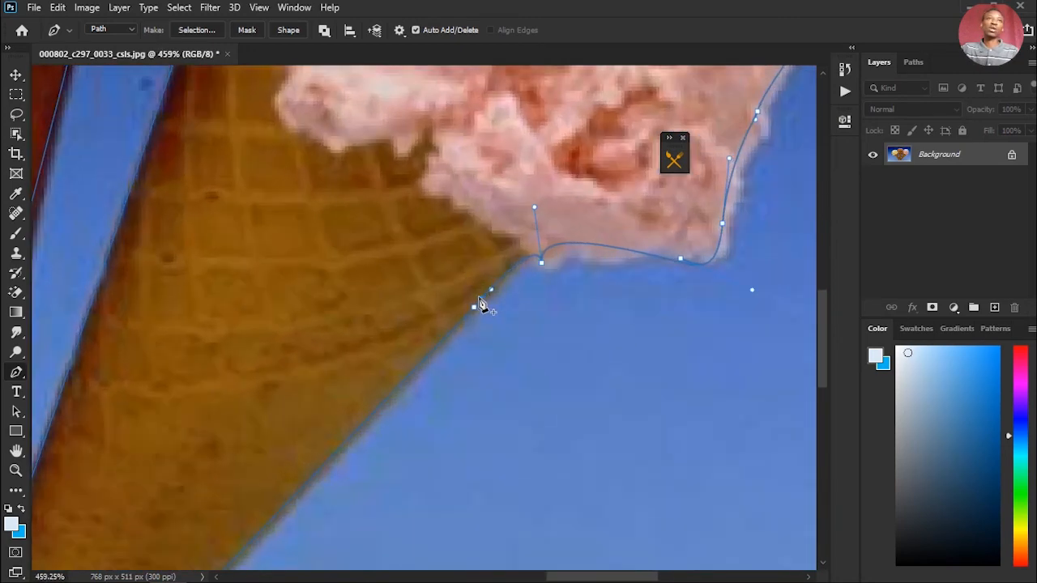
{"action": "scroll", "coordinate": [495, 304], "scroll_direction": "down", "scroll_amount": 4}
{"action": "scroll", "coordinate": [389, 285], "scroll_direction": "up", "scroll_amount": 2}
{"action": "scroll", "coordinate": [377, 284], "scroll_direction": "up", "scroll_amount": 1}
{"action": "left_click_drag", "start_coordinate": [297, 348], "coordinate": [394, 222]}
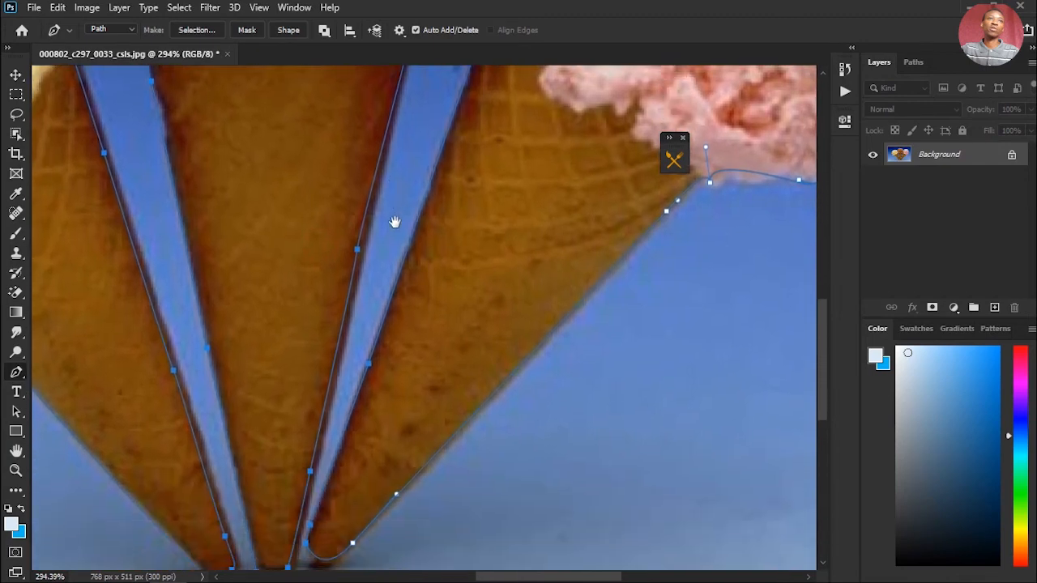
{"action": "left_click", "coordinate": [358, 251]}
{"action": "scroll", "coordinate": [387, 263], "scroll_direction": "down", "scroll_amount": 1}
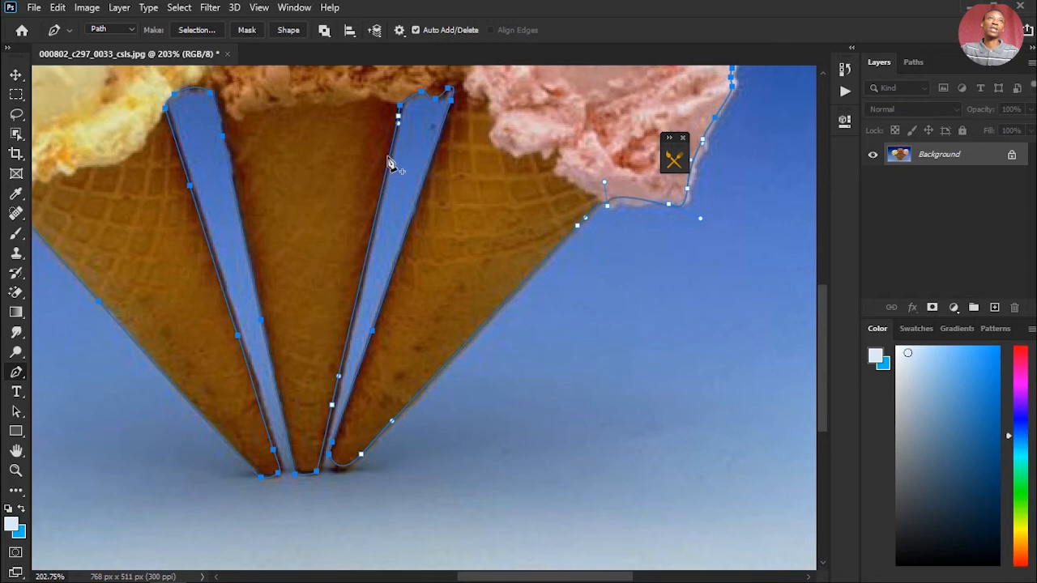
- Shift the lower anchor point on the middle cone's right edge slightly outward onto the cone's outline
{"action": "scroll", "coordinate": [347, 397], "scroll_direction": "up", "scroll_amount": 2}
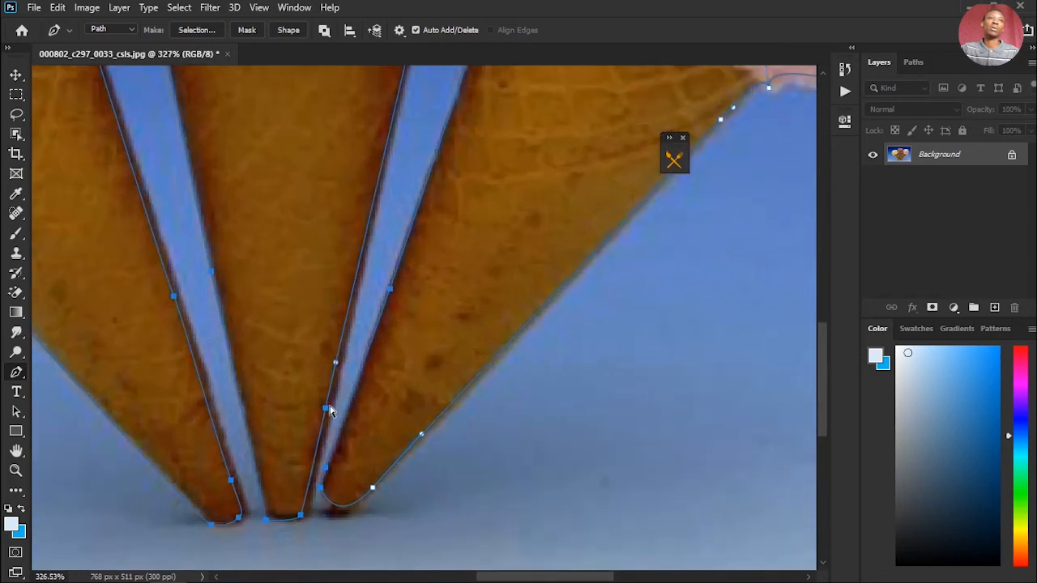
{"action": "left_click", "coordinate": [326, 410]}
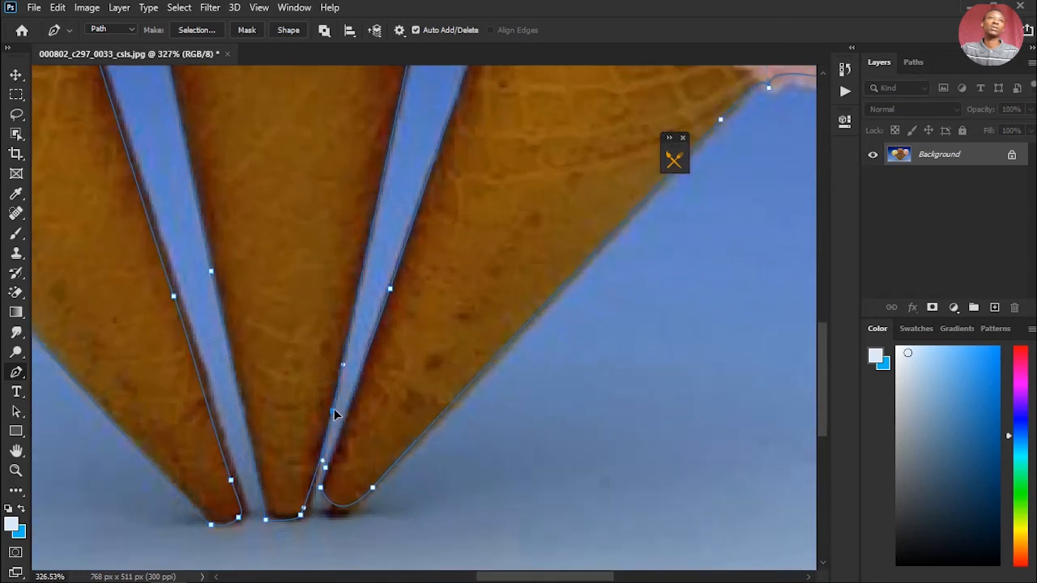
{"action": "scroll", "coordinate": [357, 365], "scroll_direction": "down", "scroll_amount": 2}
{"action": "scroll", "coordinate": [342, 331], "scroll_direction": "up", "scroll_amount": 2}
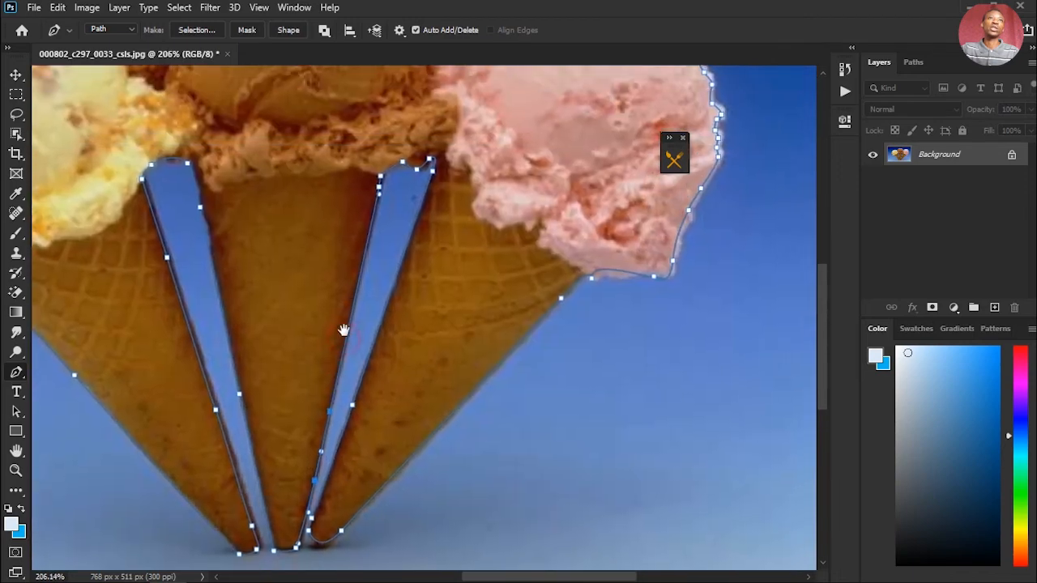
{"action": "scroll", "coordinate": [381, 217], "scroll_direction": "up", "scroll_amount": 1}
{"action": "scroll", "coordinate": [383, 220], "scroll_direction": "down", "scroll_amount": 3}
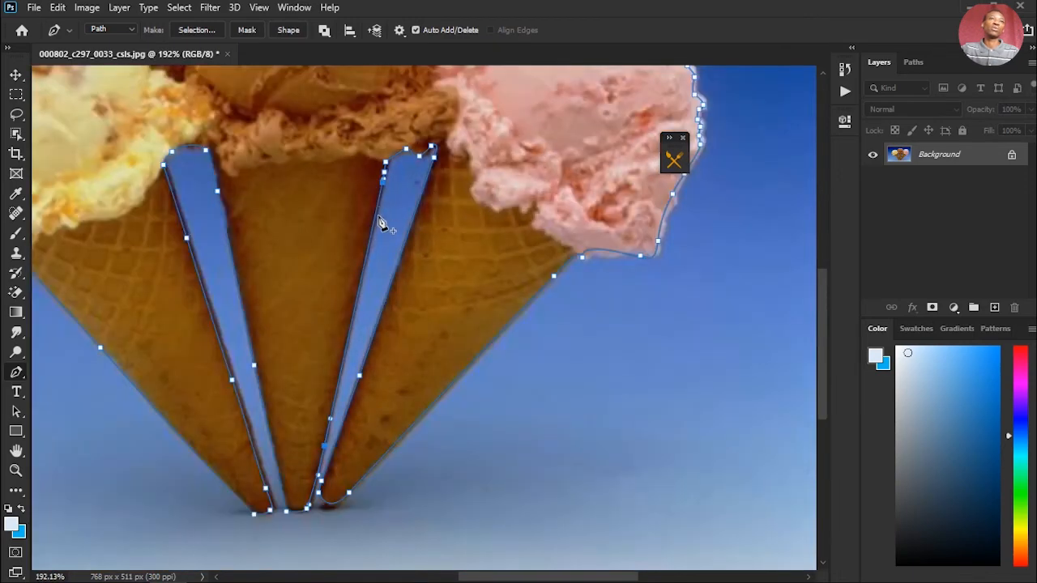
- Inspect the whole path around the three ice cream cones, from overview to close-up
{"action": "scroll", "coordinate": [378, 247], "scroll_direction": "up", "scroll_amount": 1}
{"action": "scroll", "coordinate": [378, 247], "scroll_direction": "down", "scroll_amount": 3}
{"action": "scroll", "coordinate": [385, 237], "scroll_direction": "up", "scroll_amount": 2}
{"action": "scroll", "coordinate": [385, 237], "scroll_direction": "down", "scroll_amount": 4}
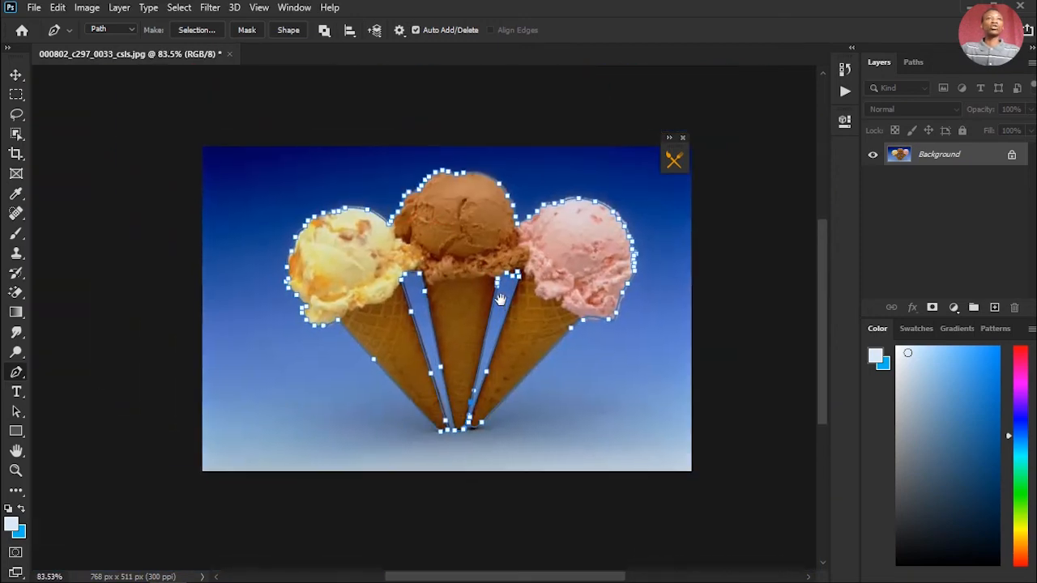
{"action": "scroll", "coordinate": [446, 302], "scroll_direction": "up", "scroll_amount": 2}
{"action": "scroll", "coordinate": [466, 290], "scroll_direction": "down", "scroll_amount": 2}
{"action": "scroll", "coordinate": [468, 287], "scroll_direction": "up", "scroll_amount": 2}
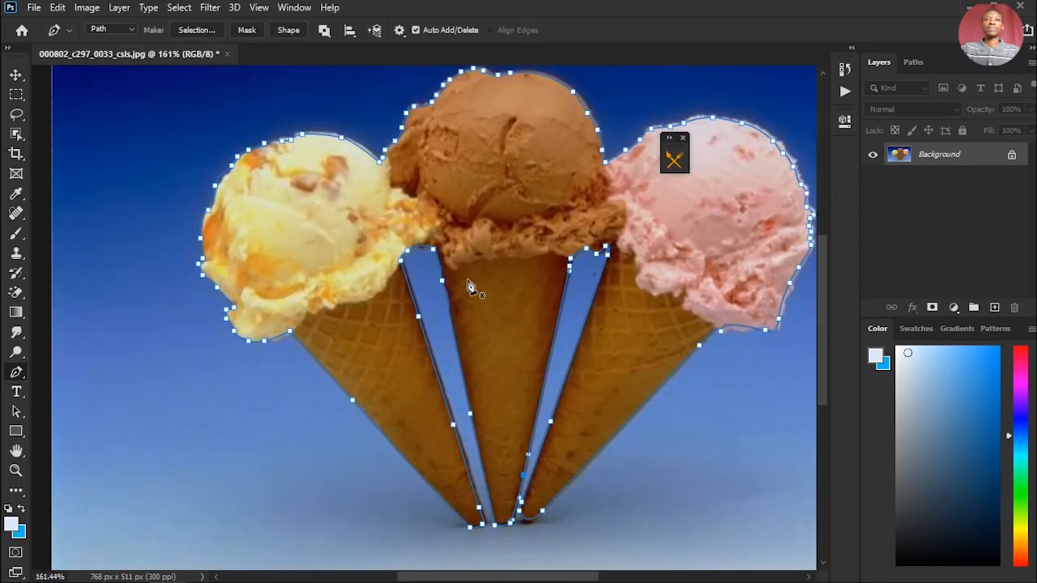
{"action": "scroll", "coordinate": [470, 288], "scroll_direction": "down", "scroll_amount": 1}
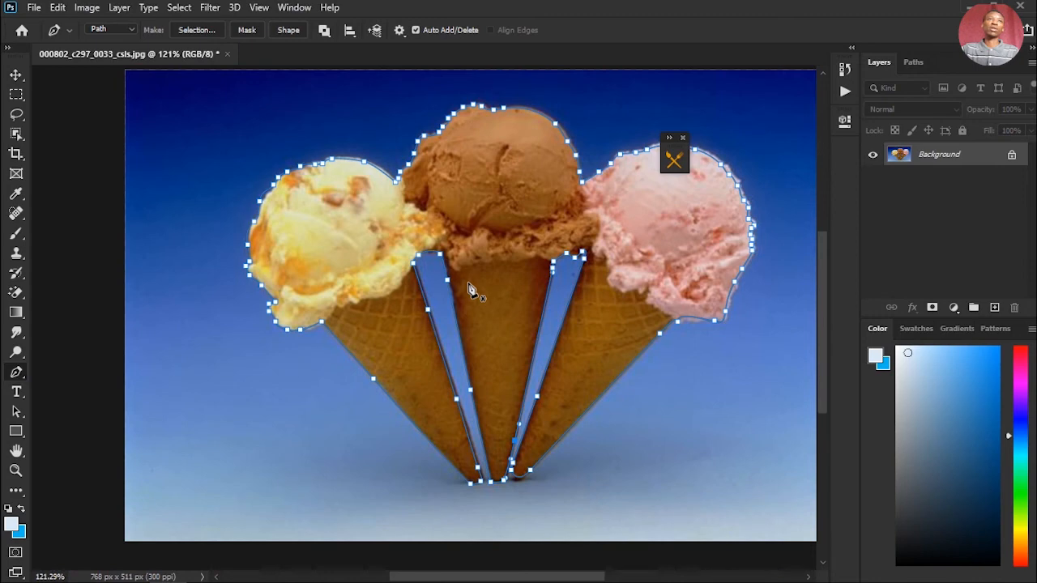
{"action": "scroll", "coordinate": [468, 289], "scroll_direction": "up", "scroll_amount": 1}
{"action": "scroll", "coordinate": [458, 292], "scroll_direction": "down", "scroll_amount": 3}
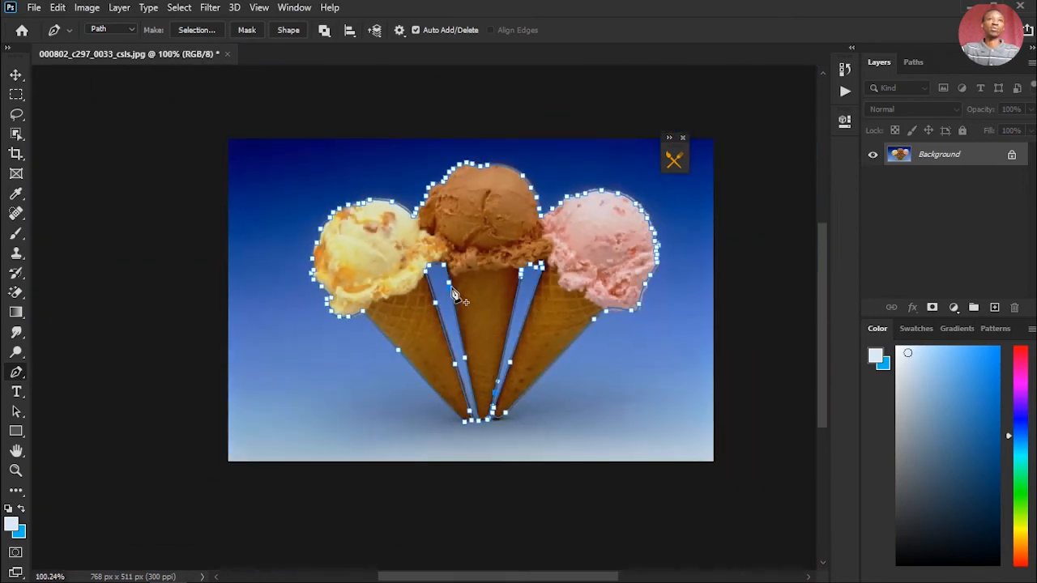
{"action": "scroll", "coordinate": [456, 297], "scroll_direction": "up", "scroll_amount": 1}
{"action": "scroll", "coordinate": [456, 297], "scroll_direction": "down", "scroll_amount": 2}
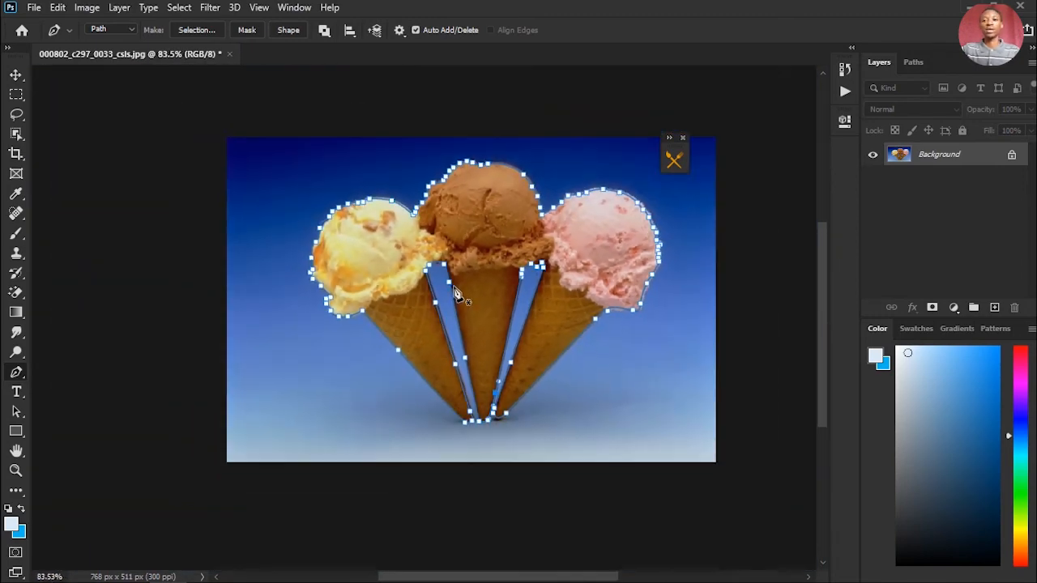
- Shift the anchor point on the upper part of the left cone's inner edge slightly outward into the gap
{"action": "scroll", "coordinate": [478, 294], "scroll_direction": "up", "scroll_amount": 2}
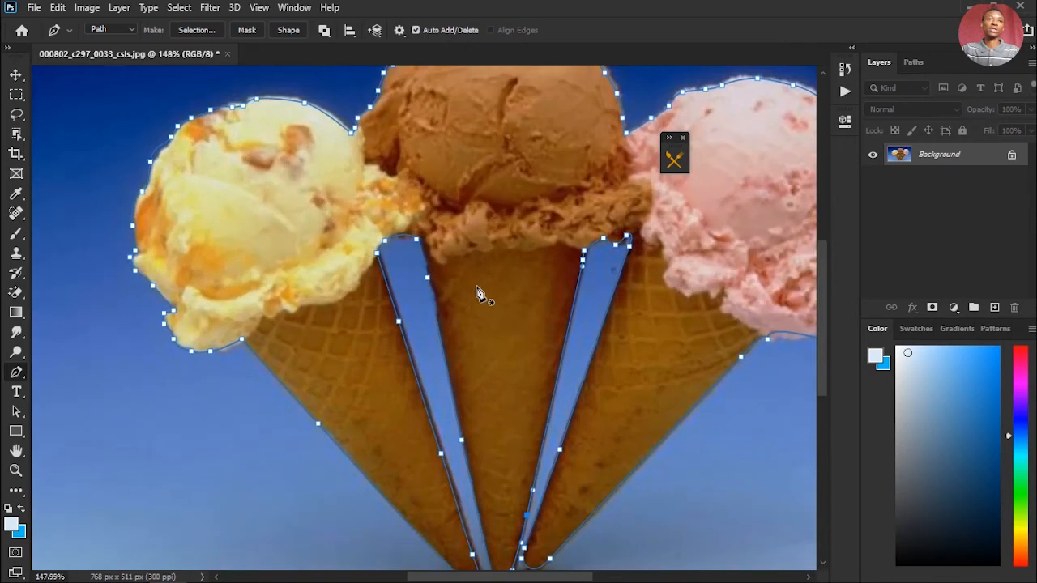
{"action": "scroll", "coordinate": [478, 294], "scroll_direction": "down", "scroll_amount": 1}
{"action": "scroll", "coordinate": [482, 294], "scroll_direction": "up", "scroll_amount": 2}
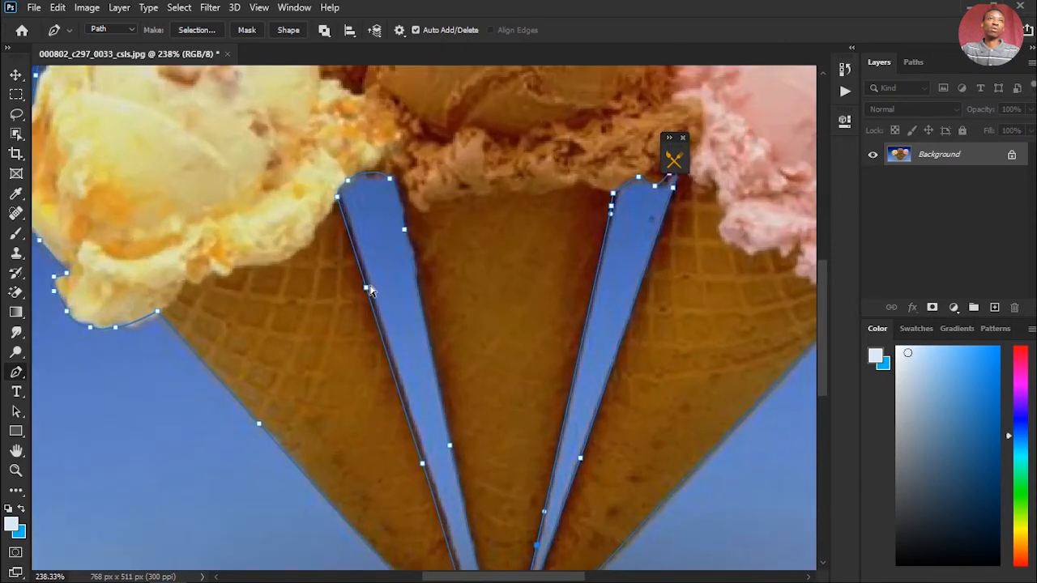
{"action": "left_click", "coordinate": [373, 289]}
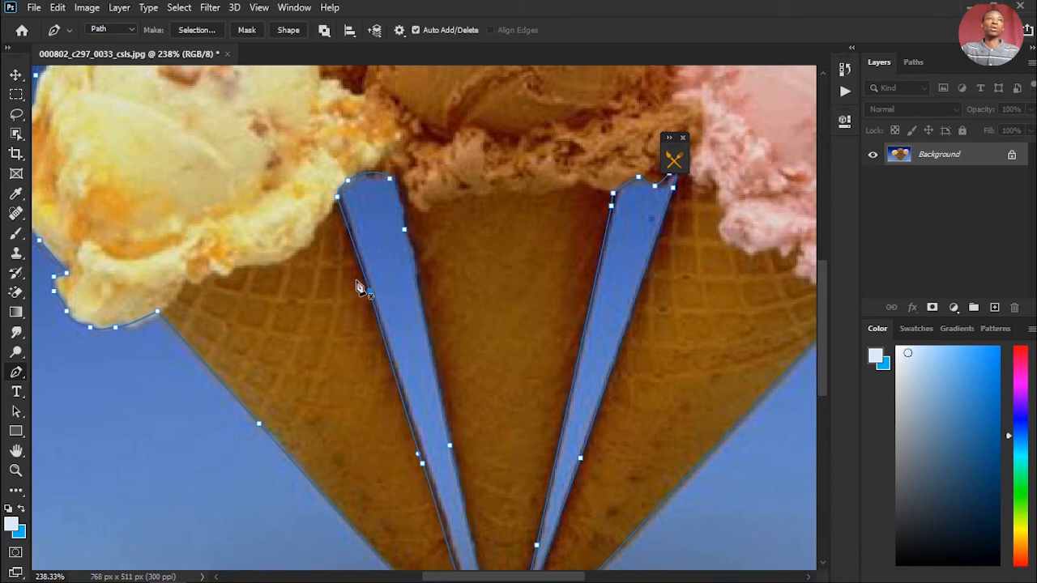
- Reshape the curve along the vanilla scoop's upper edge down to its joint with the chocolate scoop, undoing the last extra adjustment
{"action": "scroll", "coordinate": [472, 421], "scroll_direction": "down", "scroll_amount": 2}
{"action": "scroll", "coordinate": [397, 445], "scroll_direction": "up", "scroll_amount": 1}
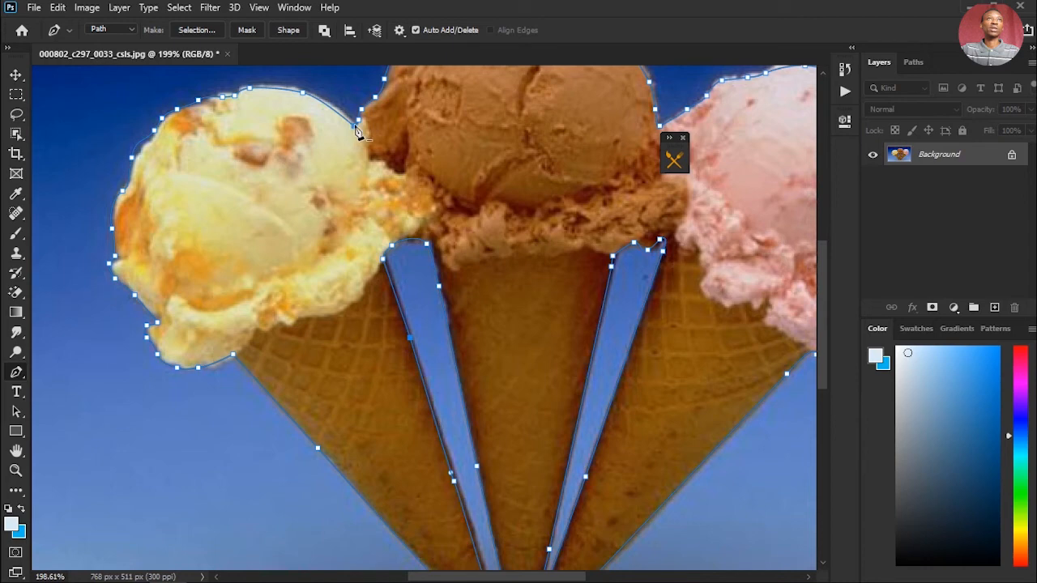
{"action": "mouse_move", "coordinate": [355, 127]}
{"action": "left_mouse_down"}
{"action": "mouse_move", "coordinate": [347, 134]}
{"action": "mouse_move", "coordinate": [342, 114]}
{"action": "left_mouse_up"}
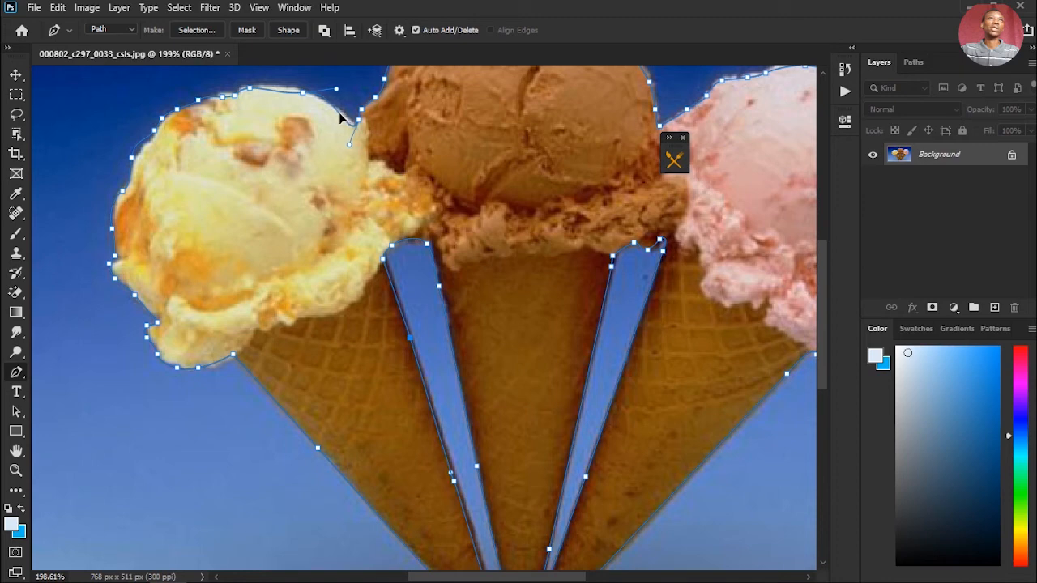
{"action": "left_click_drag", "start_coordinate": [342, 116], "coordinate": [348, 121]}
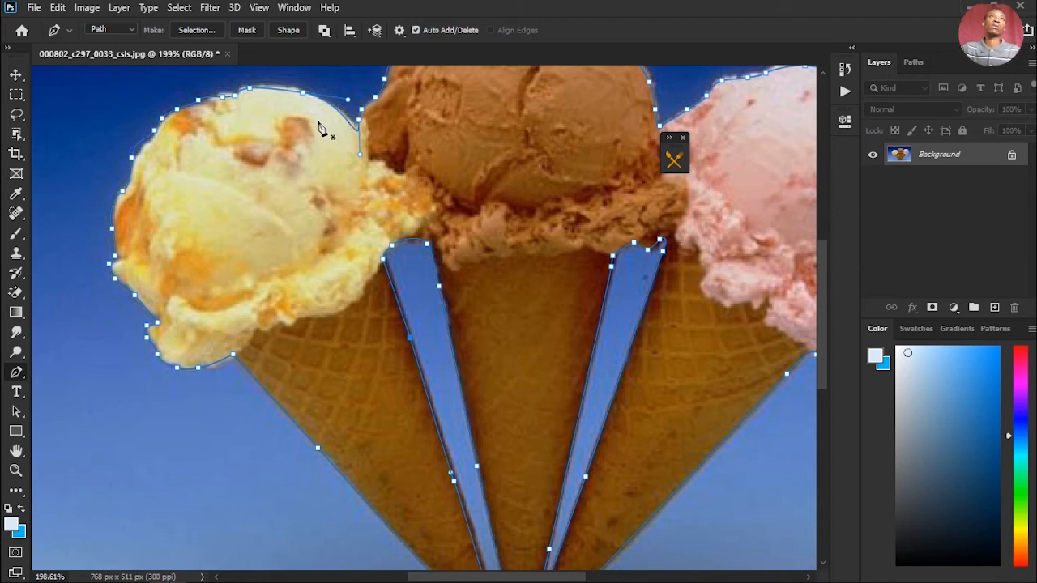
{"action": "left_click_drag", "start_coordinate": [338, 112], "coordinate": [335, 113]}
{"action": "key", "text": "ctrl+z"}
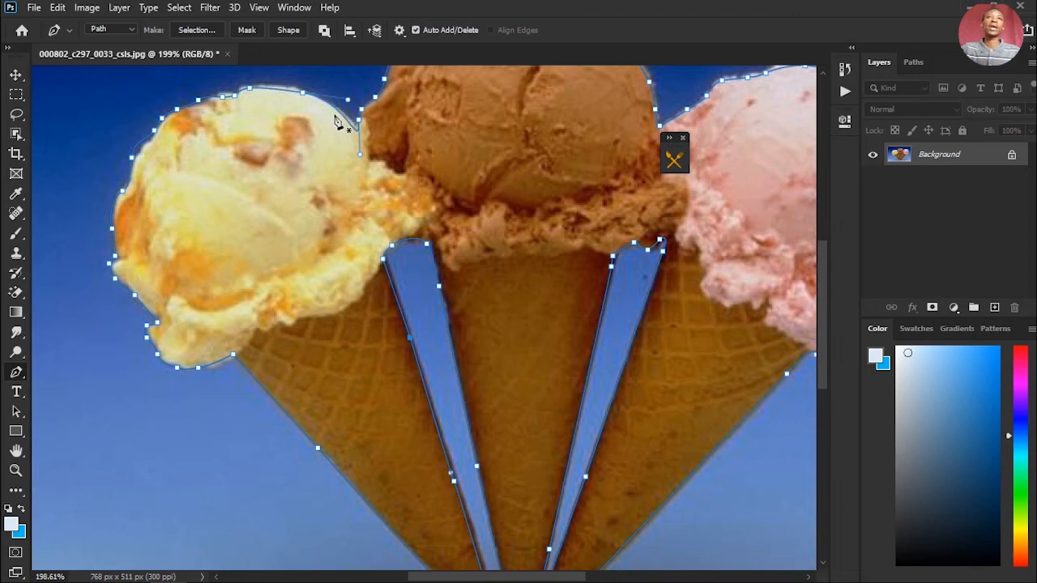
- Delete the two anchor points along the vanilla scoop's lower outer edge, just above its bottom lobe
{"action": "scroll", "coordinate": [595, 371], "scroll_direction": "up", "scroll_amount": 5}
{"action": "left_click_drag", "start_coordinate": [571, 348], "coordinate": [627, 262]}
{"action": "left_click_drag", "start_coordinate": [576, 303], "coordinate": [803, 321]}
{"action": "left_click_drag", "start_coordinate": [596, 319], "coordinate": [726, 348]}
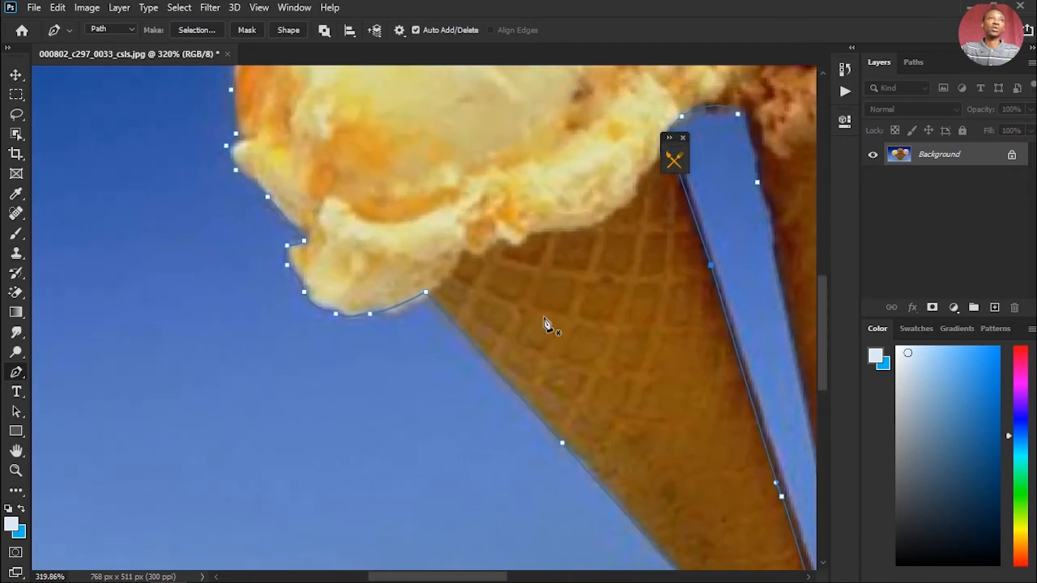
{"action": "left_click", "coordinate": [312, 249]}
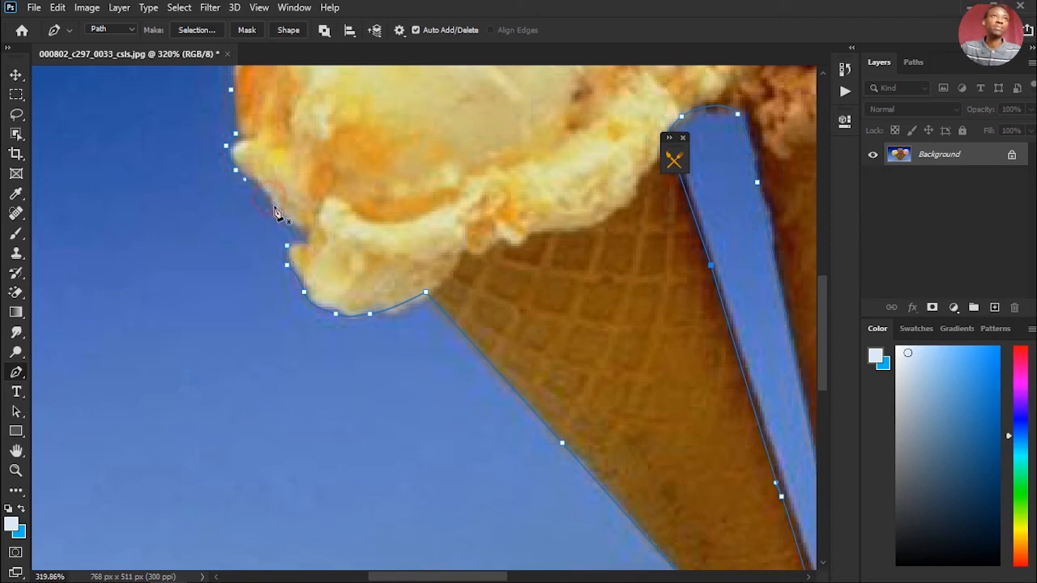
- Add two anchor points on the vanilla scoop's lower outer edge and pull them onto the outline and into the notch
{"action": "scroll", "coordinate": [257, 233], "scroll_direction": "up", "scroll_amount": 3}
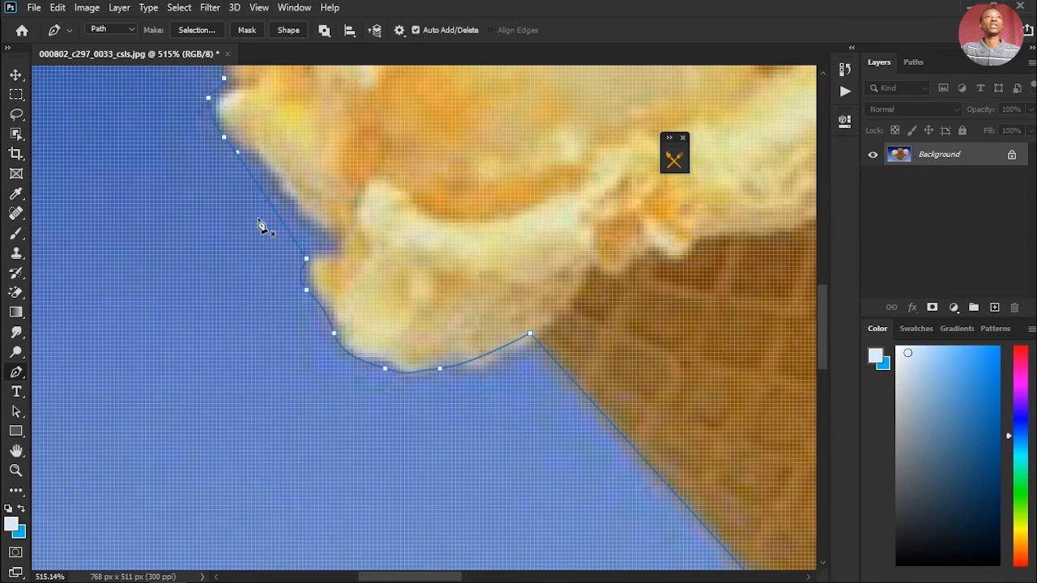
{"action": "scroll", "coordinate": [260, 230], "scroll_direction": "down", "scroll_amount": 2}
{"action": "scroll", "coordinate": [252, 183], "scroll_direction": "up", "scroll_amount": 5}
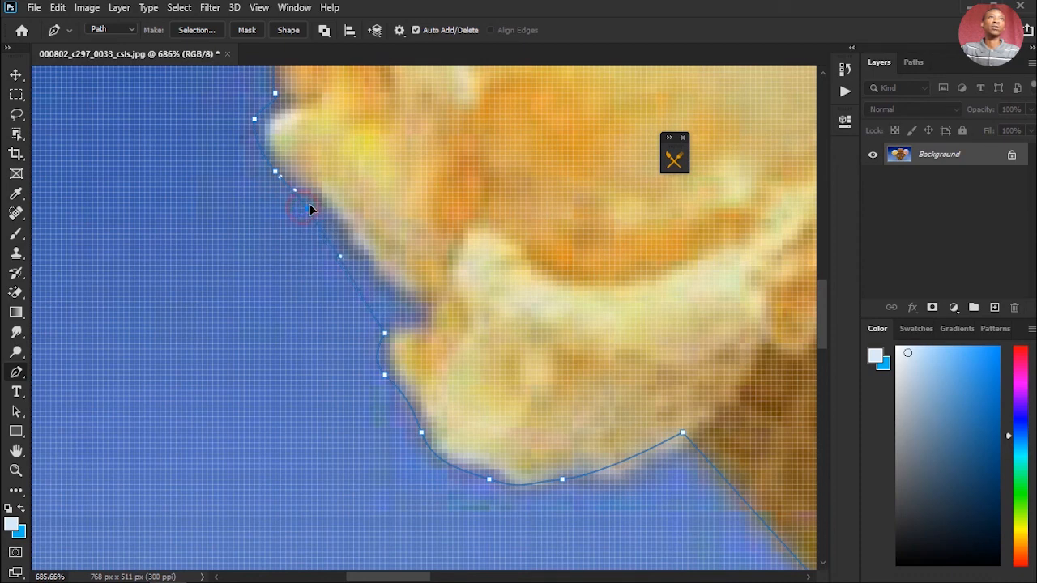
{"action": "left_click_drag", "start_coordinate": [317, 195], "coordinate": [327, 201]}
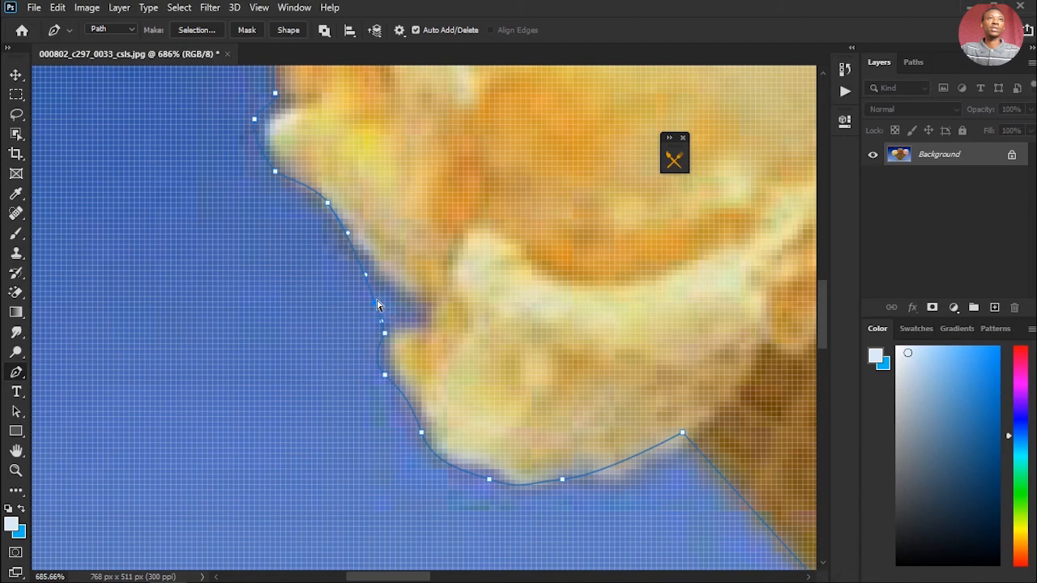
{"action": "left_click_drag", "start_coordinate": [377, 304], "coordinate": [420, 308]}
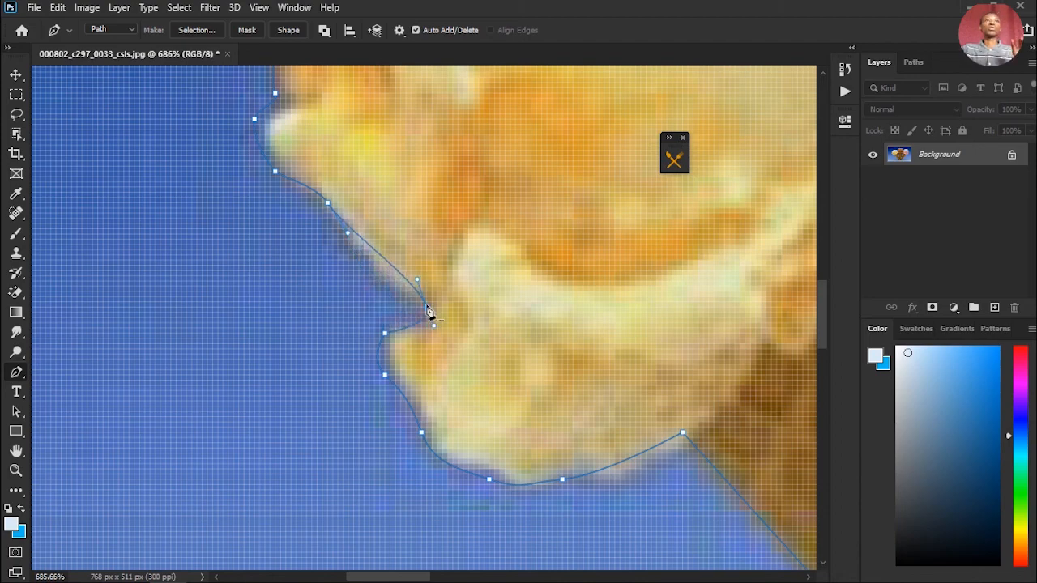
- Adjust both direction handles of the notch's anchor point so the path follows the vanilla scoop's indentation
{"action": "scroll", "coordinate": [423, 307], "scroll_direction": "down", "scroll_amount": 2}
{"action": "scroll", "coordinate": [424, 306], "scroll_direction": "up", "scroll_amount": 2}
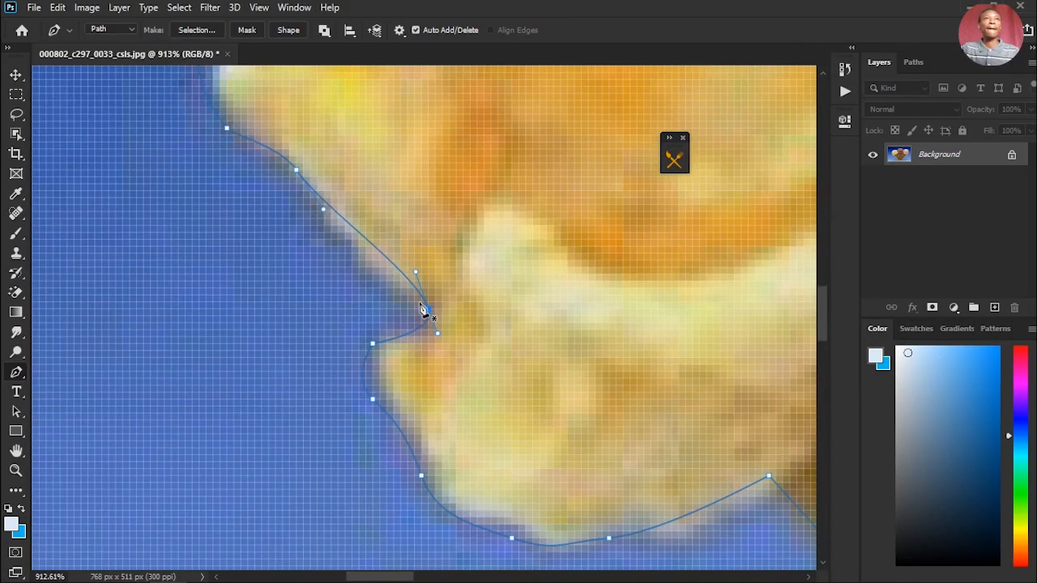
{"action": "scroll", "coordinate": [422, 308], "scroll_direction": "down", "scroll_amount": 1}
{"action": "scroll", "coordinate": [422, 308], "scroll_direction": "up", "scroll_amount": 2}
{"action": "scroll", "coordinate": [422, 309], "scroll_direction": "down", "scroll_amount": 2}
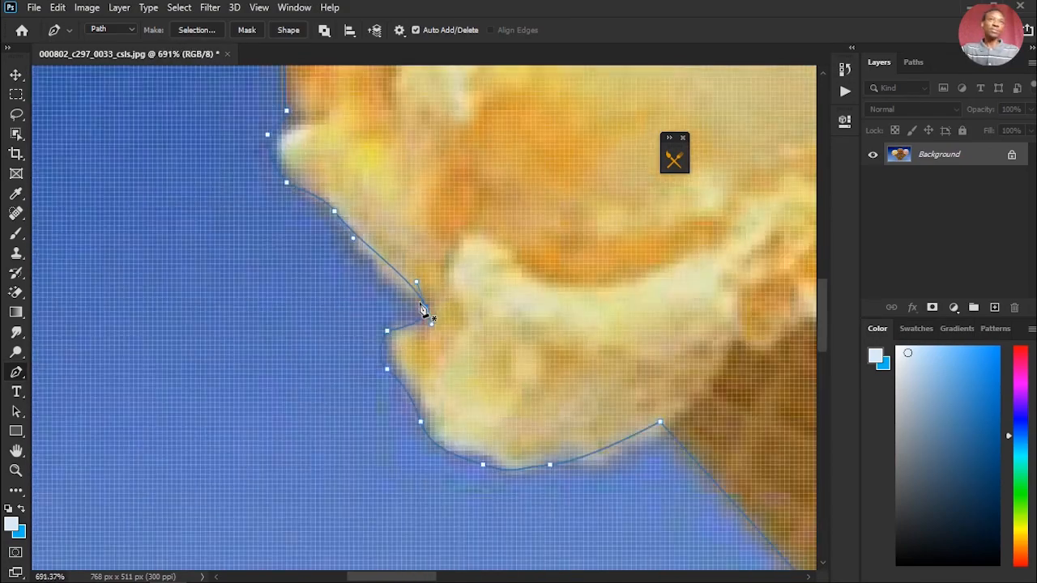
{"action": "scroll", "coordinate": [422, 309], "scroll_direction": "up", "scroll_amount": 3}
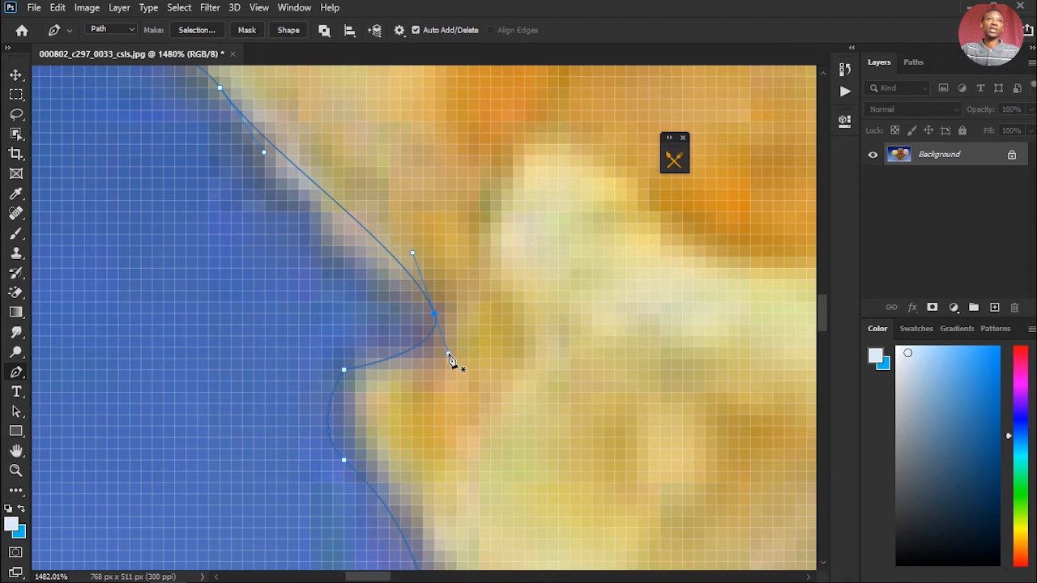
{"action": "left_click_drag", "start_coordinate": [450, 355], "coordinate": [468, 383]}
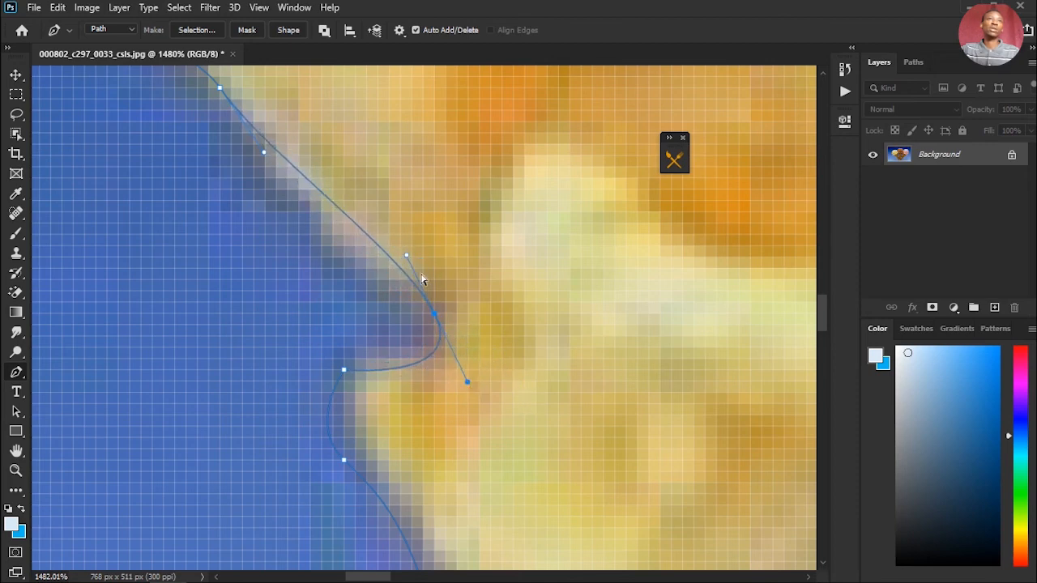
{"action": "left_click_drag", "start_coordinate": [407, 256], "coordinate": [421, 346]}
- Reshape the path segment above the orange patch on the vanilla scoop's upper outer edge to follow its outline
{"action": "scroll", "coordinate": [394, 268], "scroll_direction": "down", "scroll_amount": 8}
{"action": "scroll", "coordinate": [421, 346], "scroll_direction": "down", "scroll_amount": 2}
{"action": "scroll", "coordinate": [435, 340], "scroll_direction": "down", "scroll_amount": 3}
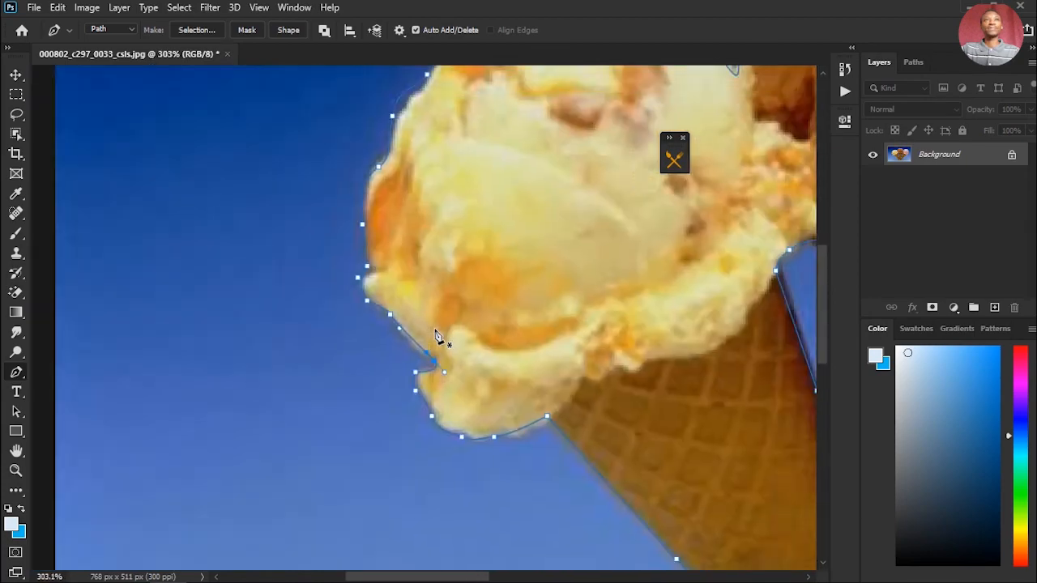
{"action": "scroll", "coordinate": [382, 203], "scroll_direction": "up", "scroll_amount": 6}
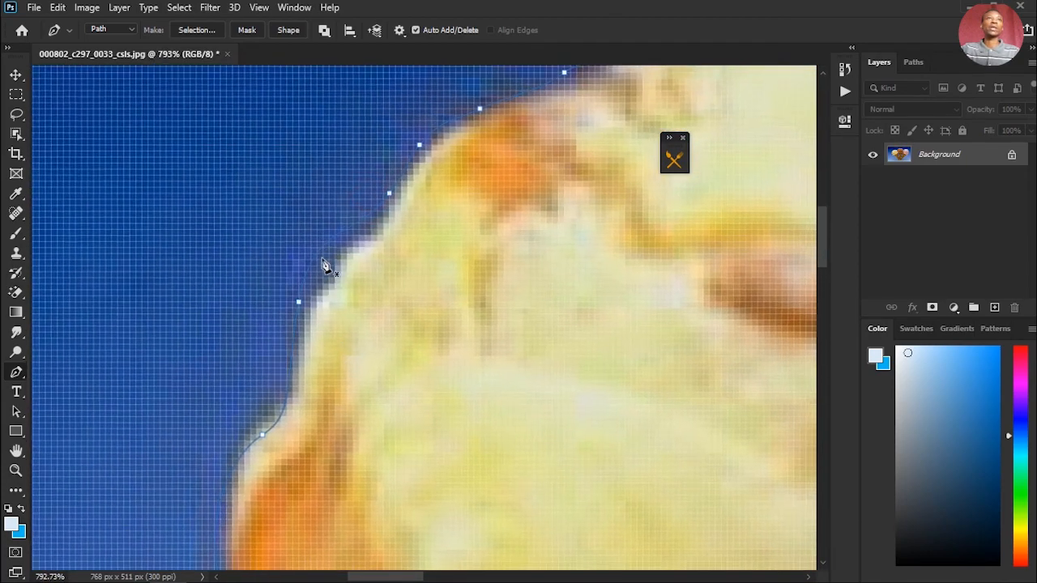
{"action": "left_click_drag", "start_coordinate": [404, 220], "coordinate": [448, 423]}
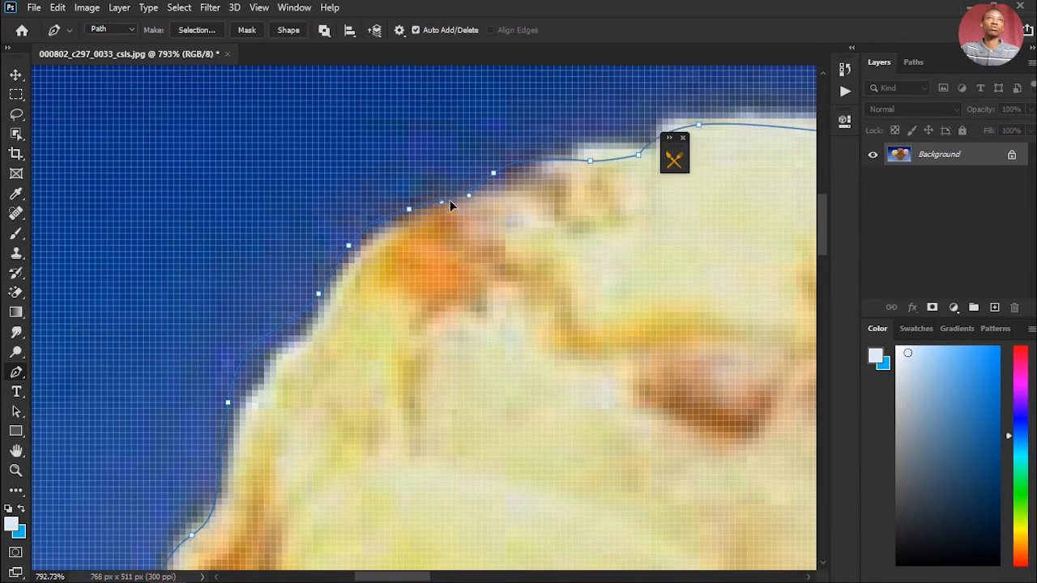
{"action": "left_click_drag", "start_coordinate": [452, 204], "coordinate": [451, 200]}
{"action": "left_click_drag", "start_coordinate": [451, 195], "coordinate": [454, 196]}
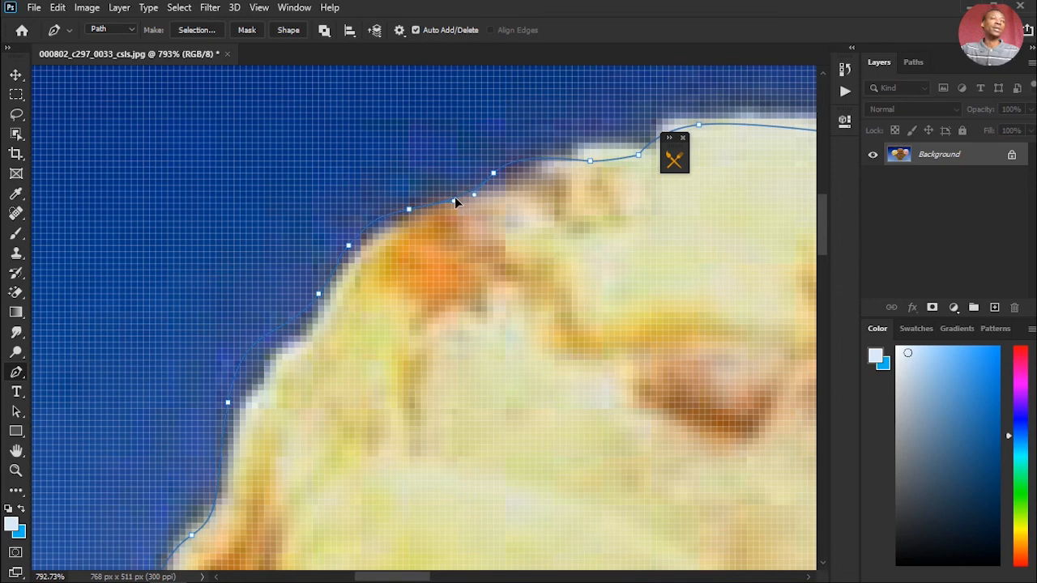
{"action": "left_click_drag", "start_coordinate": [455, 197], "coordinate": [452, 190]}
{"action": "left_click_drag", "start_coordinate": [456, 192], "coordinate": [457, 200]}
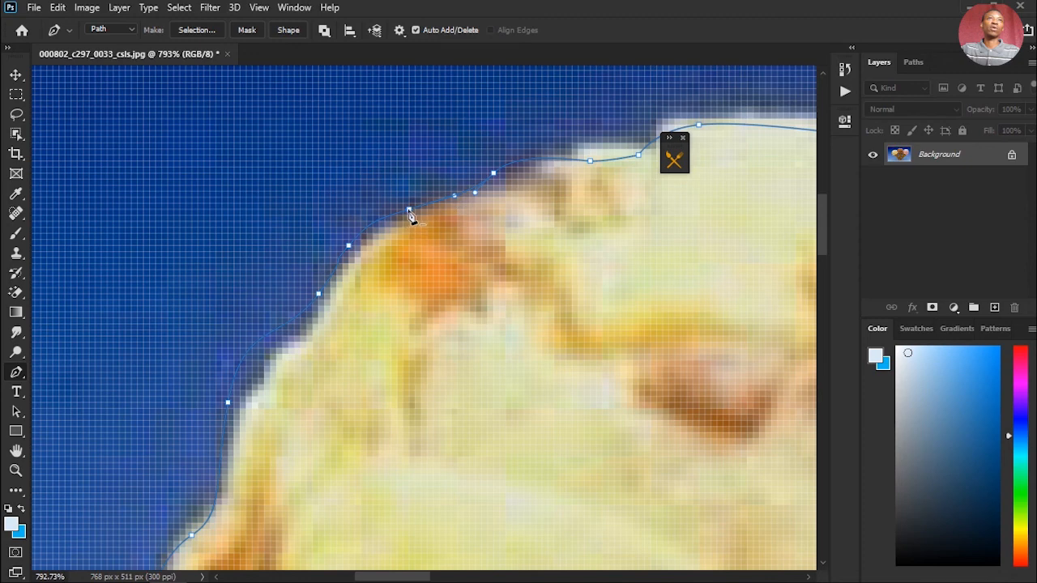
- Move four anchor points along the vanilla scoop's upper outer edge onto its outline, undoing the last handle change
{"action": "mouse_move", "coordinate": [415, 215]}
{"action": "left_mouse_down"}
{"action": "mouse_move", "coordinate": [421, 221]}
{"action": "mouse_move", "coordinate": [415, 194]}
{"action": "mouse_move", "coordinate": [422, 204]}
{"action": "left_mouse_up"}
{"action": "left_click_drag", "start_coordinate": [229, 403], "coordinate": [252, 409]}
{"action": "left_click", "coordinate": [319, 294]}
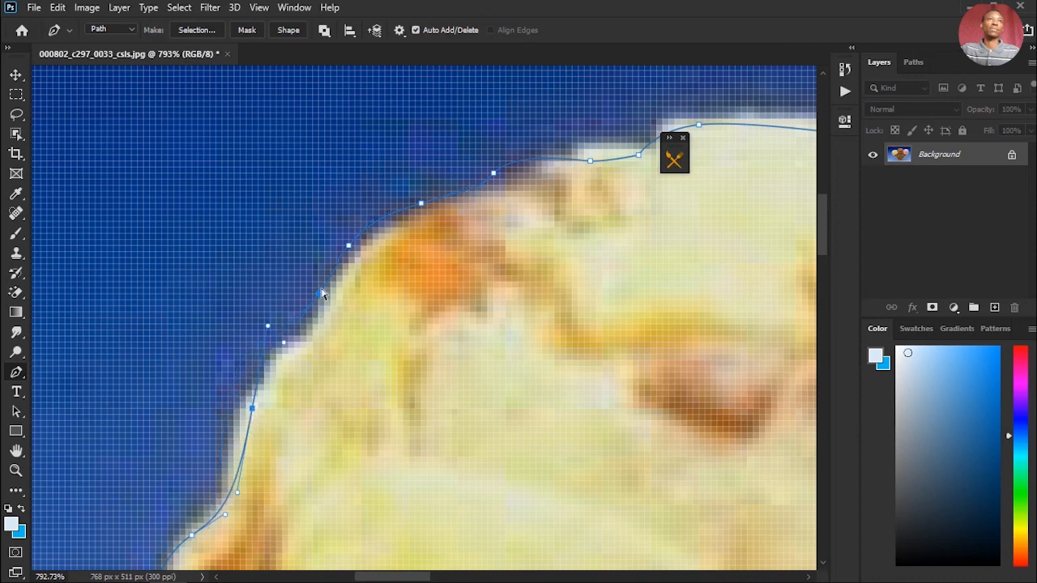
{"action": "mouse_move", "coordinate": [320, 296]}
{"action": "left_mouse_down"}
{"action": "mouse_move", "coordinate": [323, 312]}
{"action": "mouse_move", "coordinate": [316, 302]}
{"action": "left_mouse_up"}
{"action": "left_click_drag", "start_coordinate": [349, 245], "coordinate": [363, 254]}
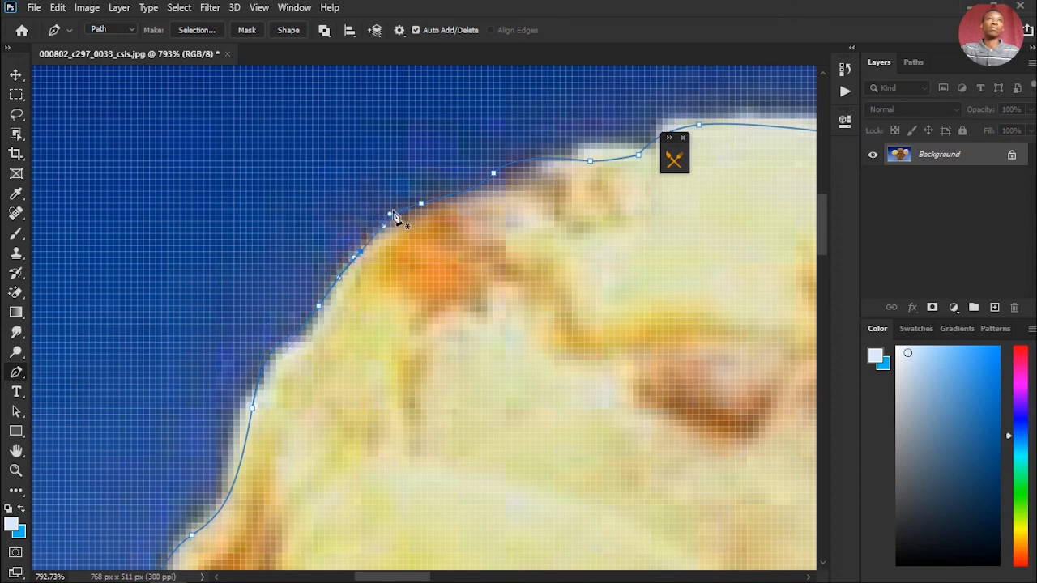
{"action": "left_click_drag", "start_coordinate": [390, 215], "coordinate": [303, 266]}
{"action": "key", "text": "ctrl+z"}
- Examine the path at the joint between the vanilla and chocolate scoops, then around all three cones
{"action": "scroll", "coordinate": [415, 216], "scroll_direction": "down", "scroll_amount": 6}
{"action": "scroll", "coordinate": [384, 257], "scroll_direction": "down", "scroll_amount": 5}
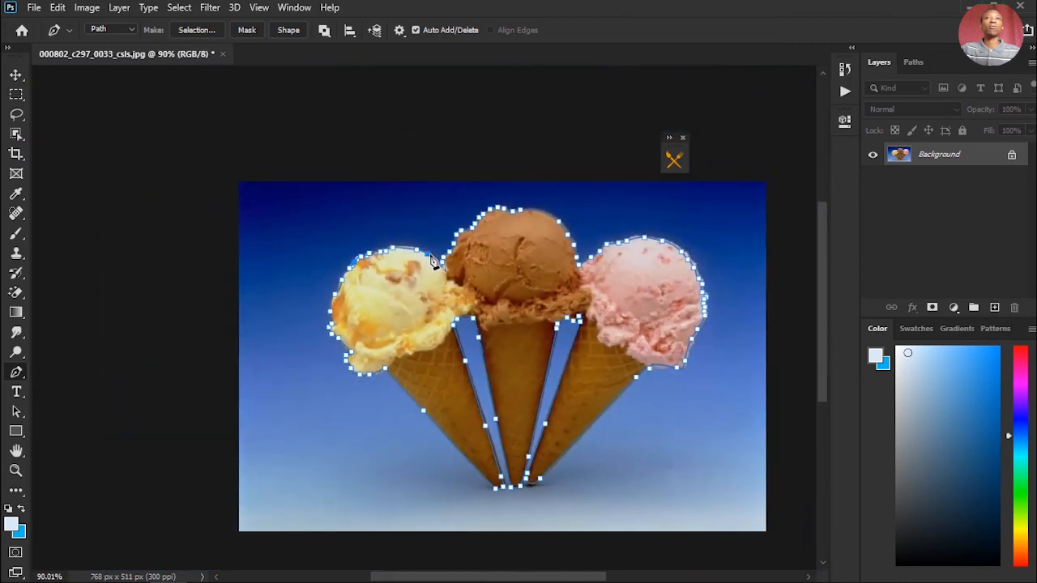
{"action": "scroll", "coordinate": [527, 334], "scroll_direction": "up", "scroll_amount": 4}
{"action": "scroll", "coordinate": [535, 344], "scroll_direction": "down", "scroll_amount": 2}
{"action": "scroll", "coordinate": [444, 305], "scroll_direction": "up", "scroll_amount": 5}
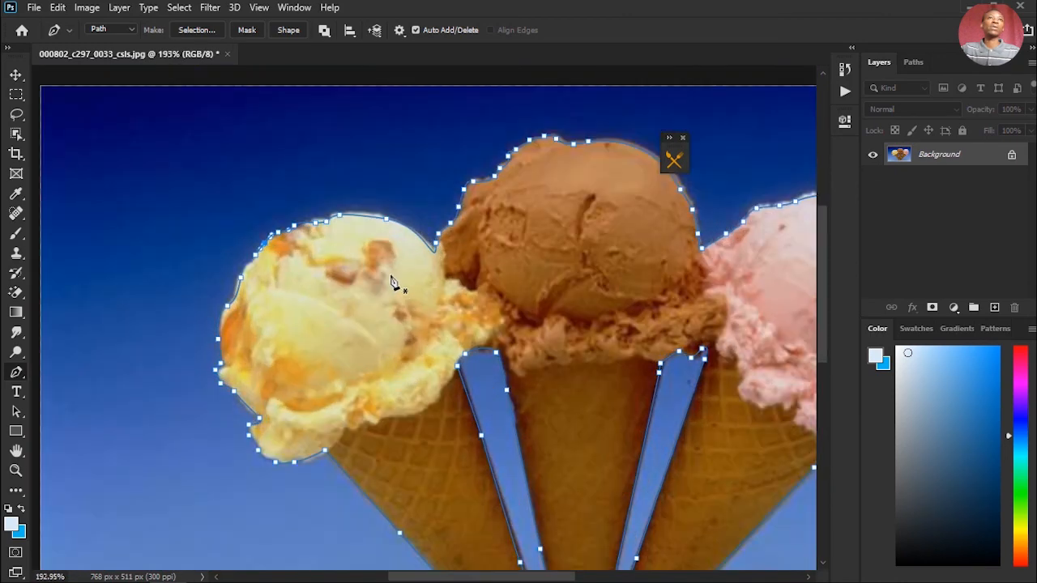
{"action": "scroll", "coordinate": [431, 260], "scroll_direction": "down", "scroll_amount": 1}
{"action": "left_click_drag", "start_coordinate": [440, 267], "coordinate": [417, 332]}
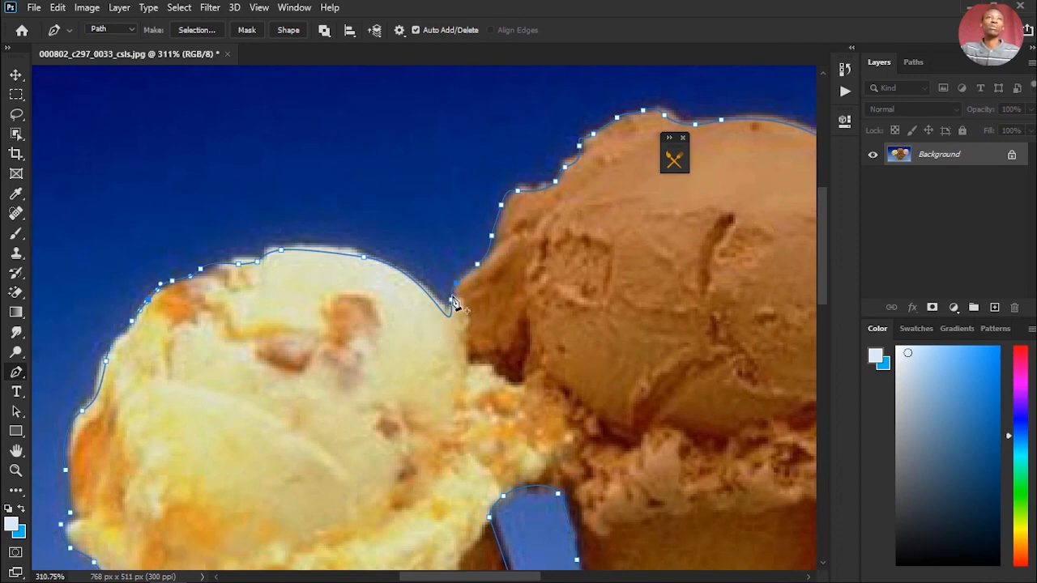
{"action": "scroll", "coordinate": [454, 306], "scroll_direction": "up", "scroll_amount": 5}
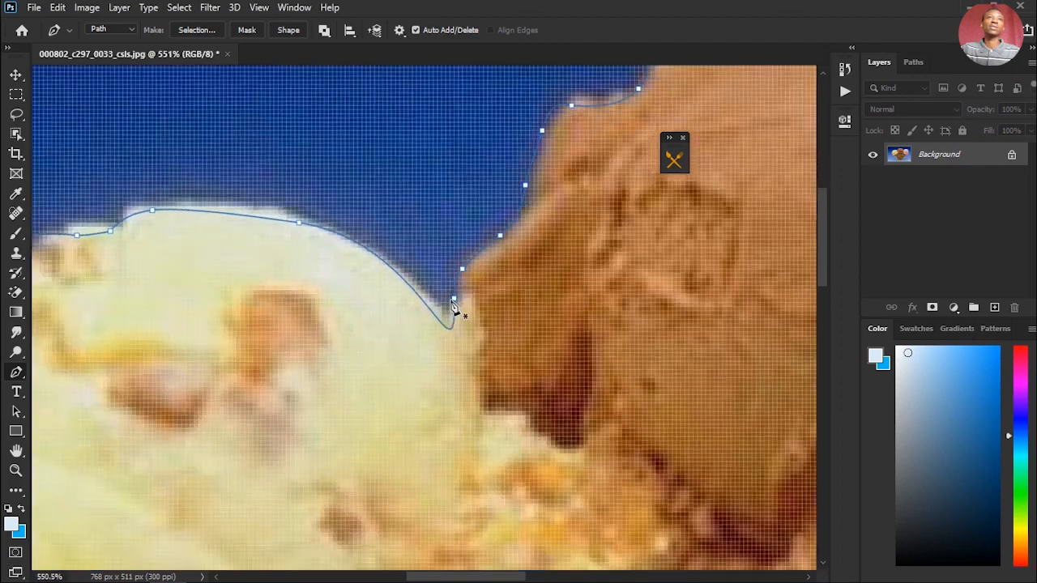
{"action": "scroll", "coordinate": [475, 270], "scroll_direction": "down", "scroll_amount": 8}
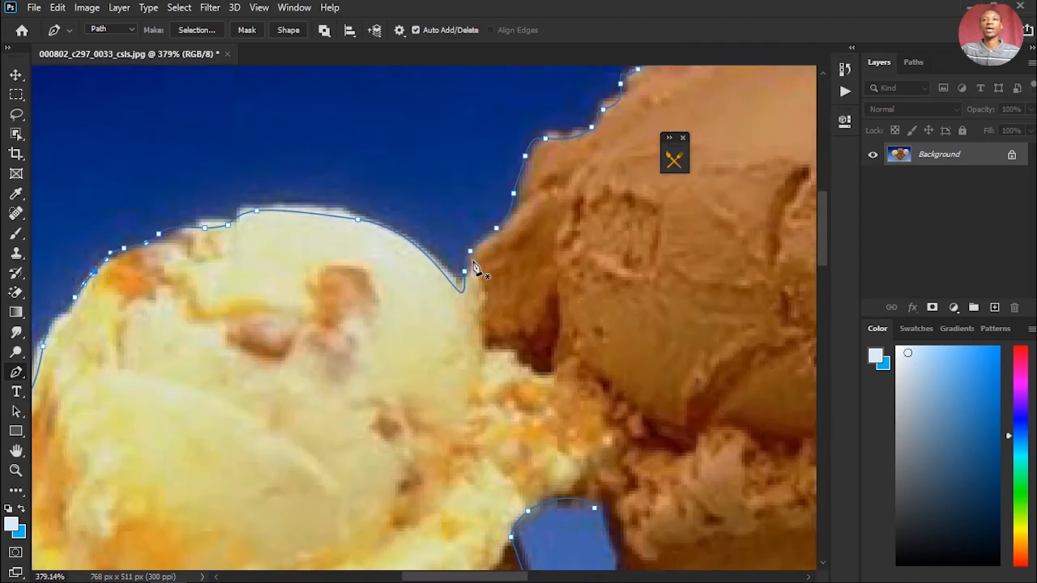
{"action": "scroll", "coordinate": [500, 274], "scroll_direction": "down", "scroll_amount": 2}
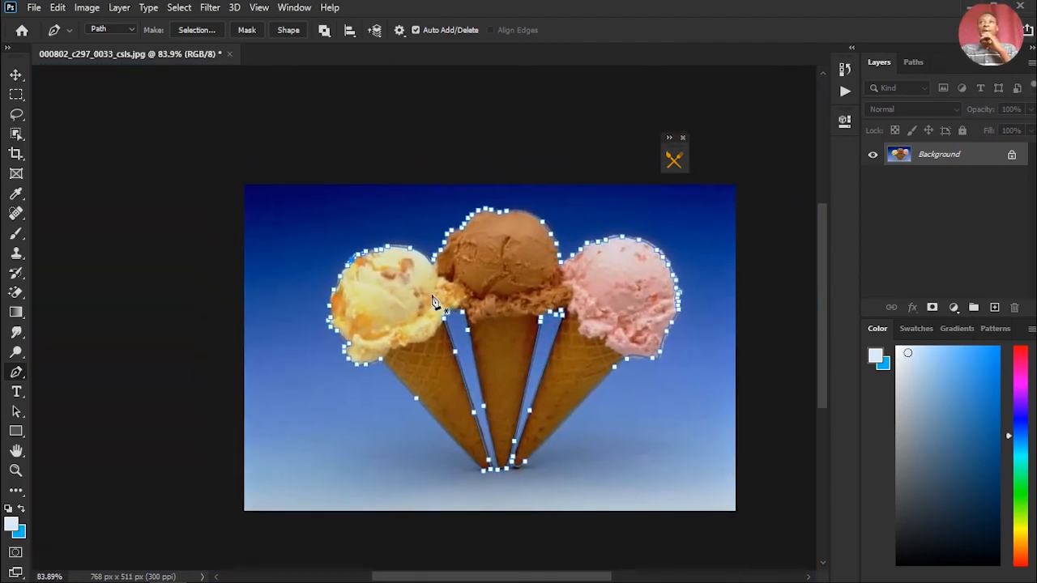